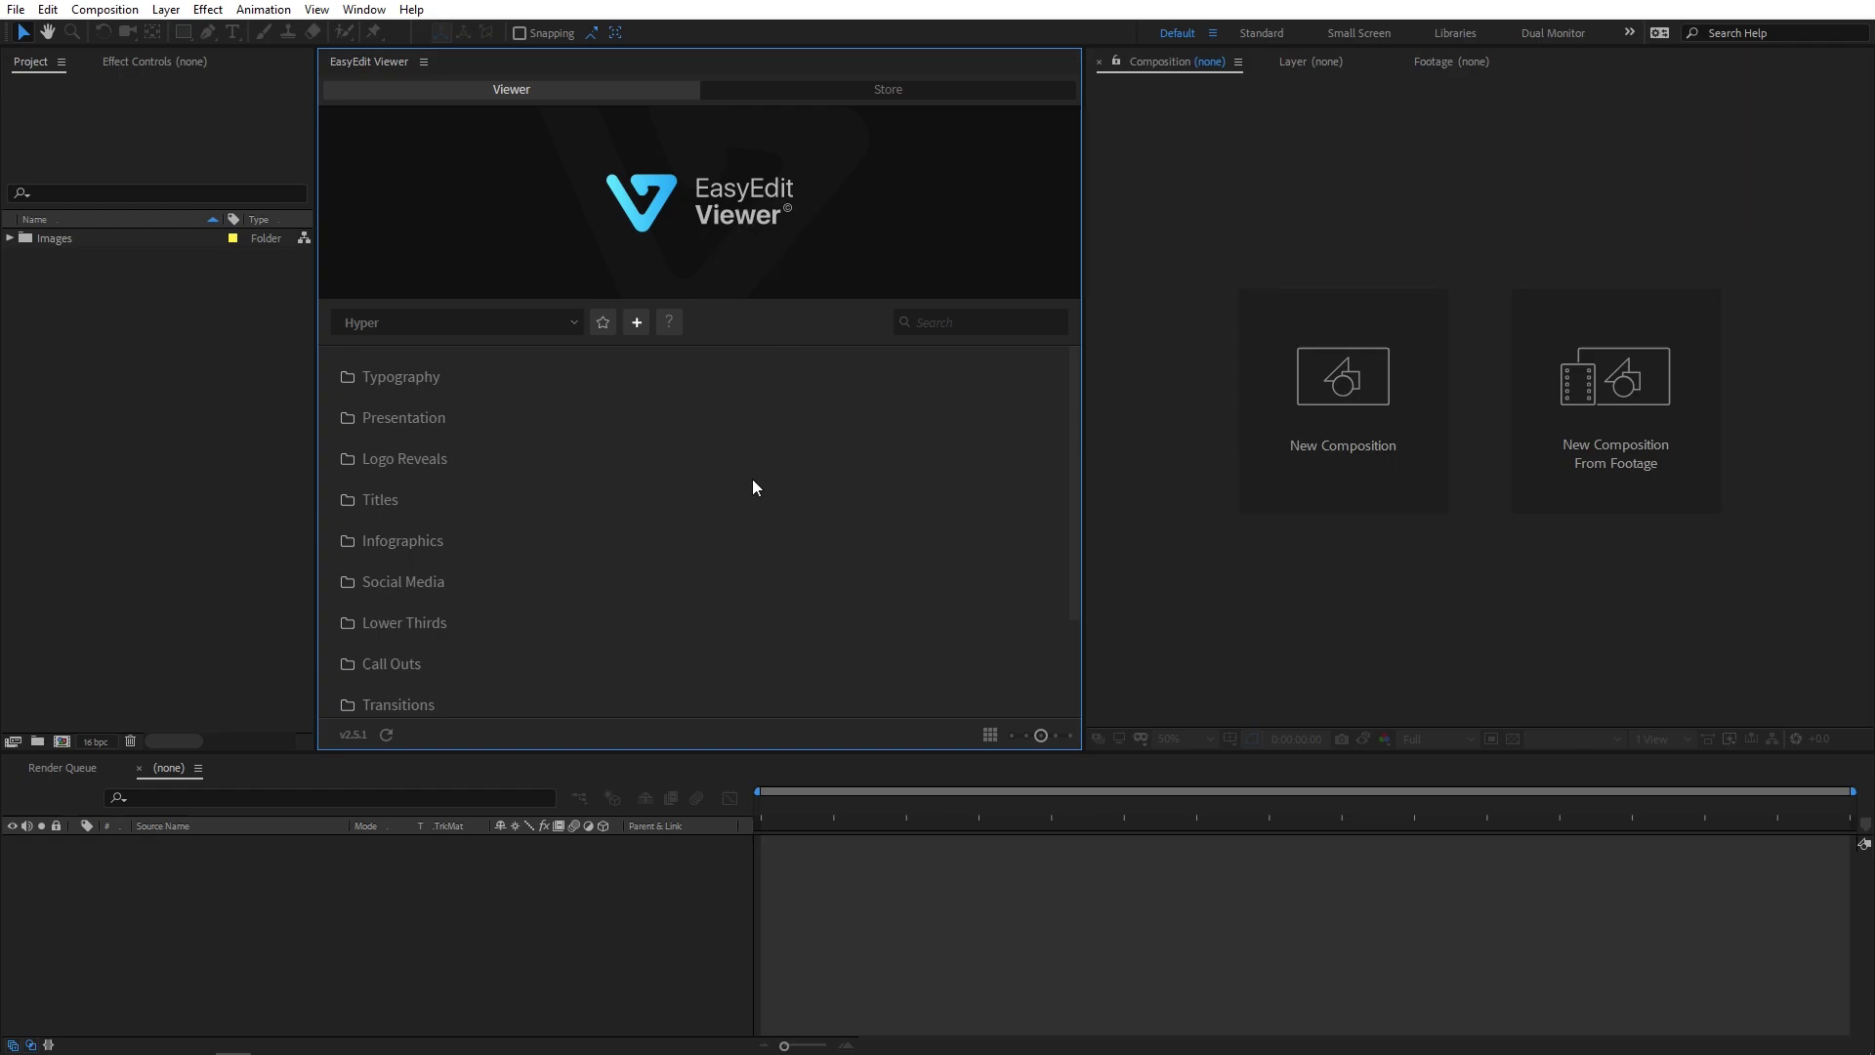
left_click(508, 324)
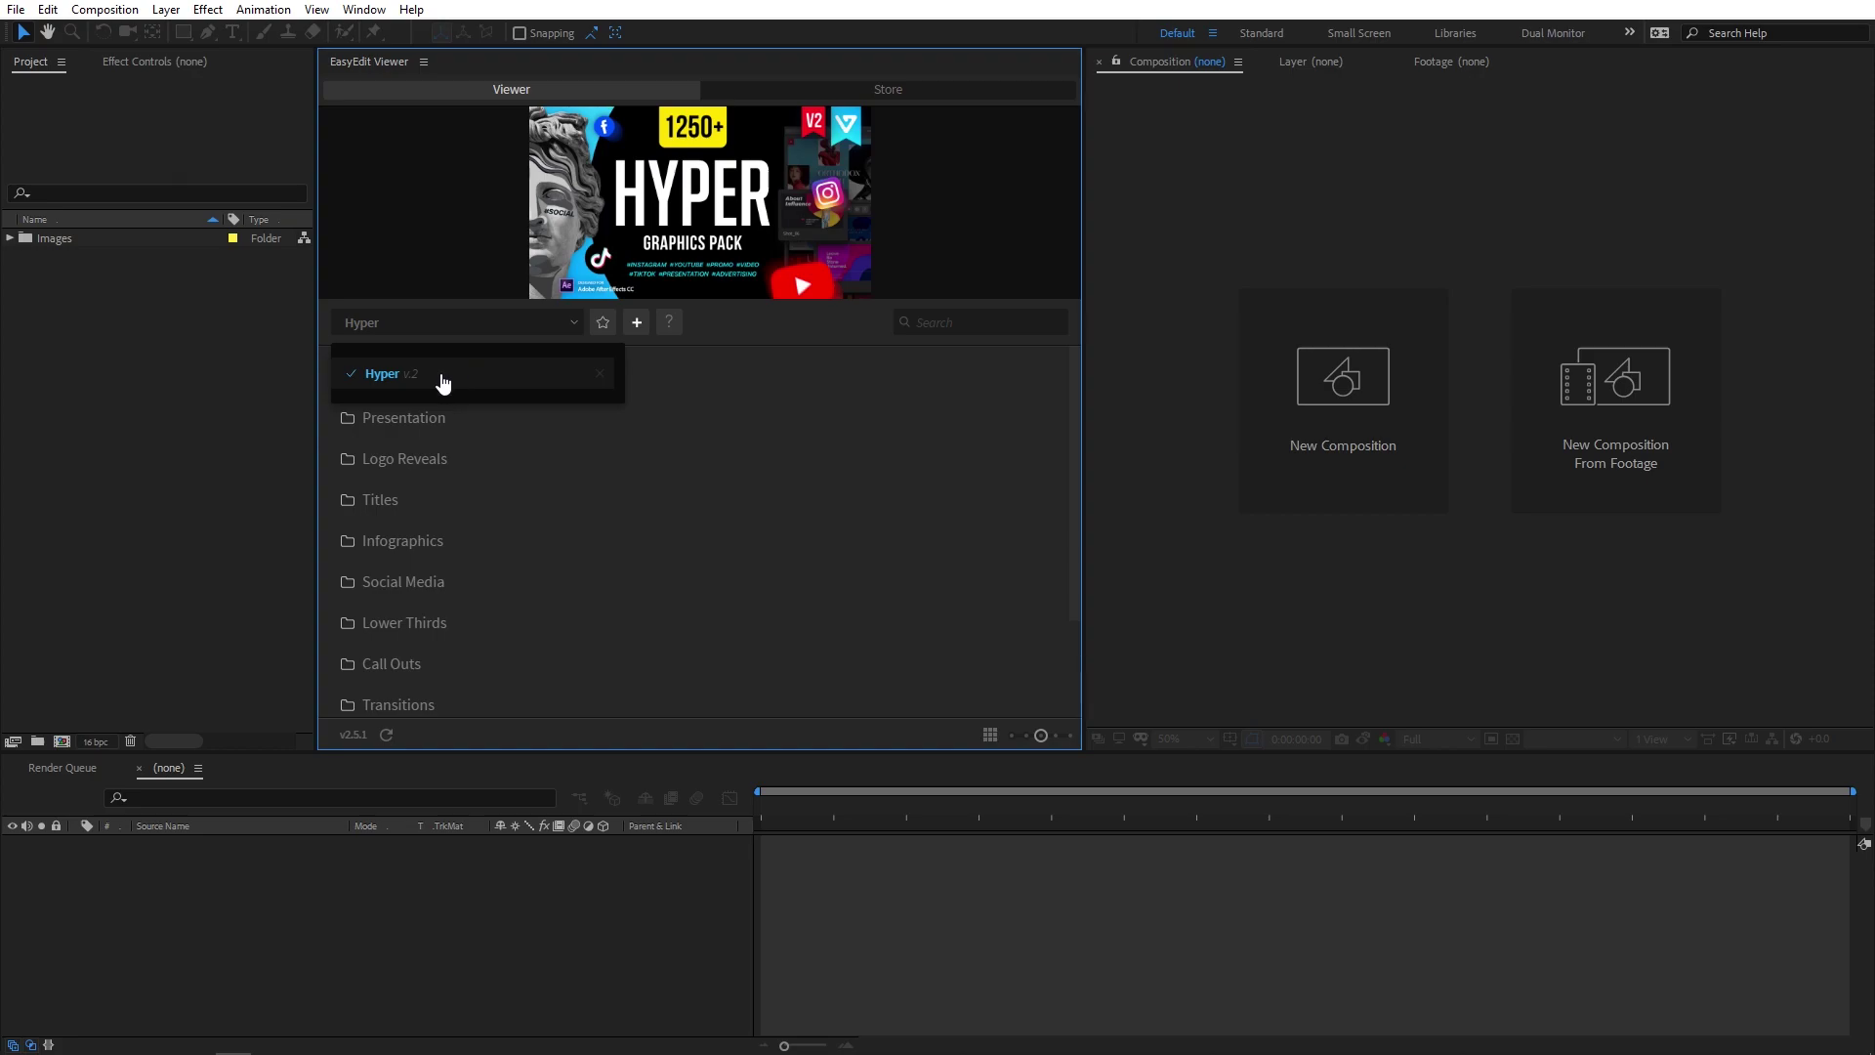
left_click(762, 504)
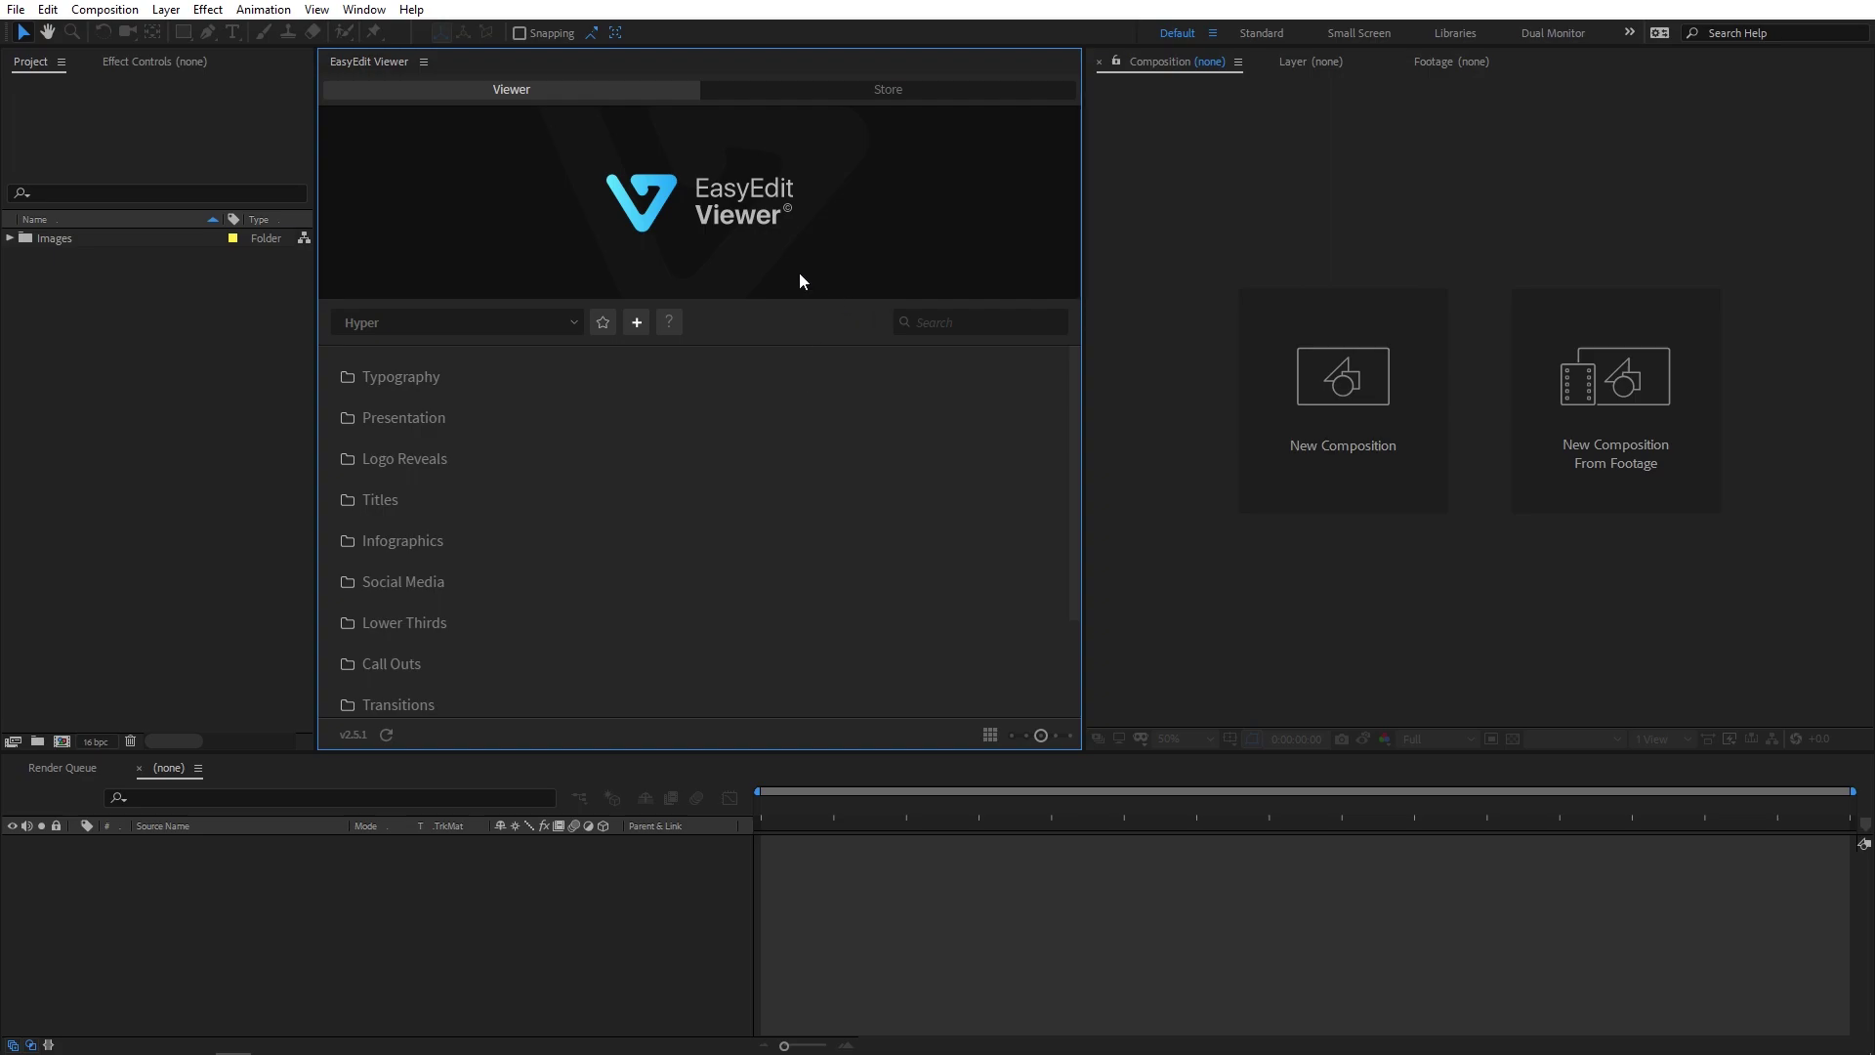
left_click(361, 12)
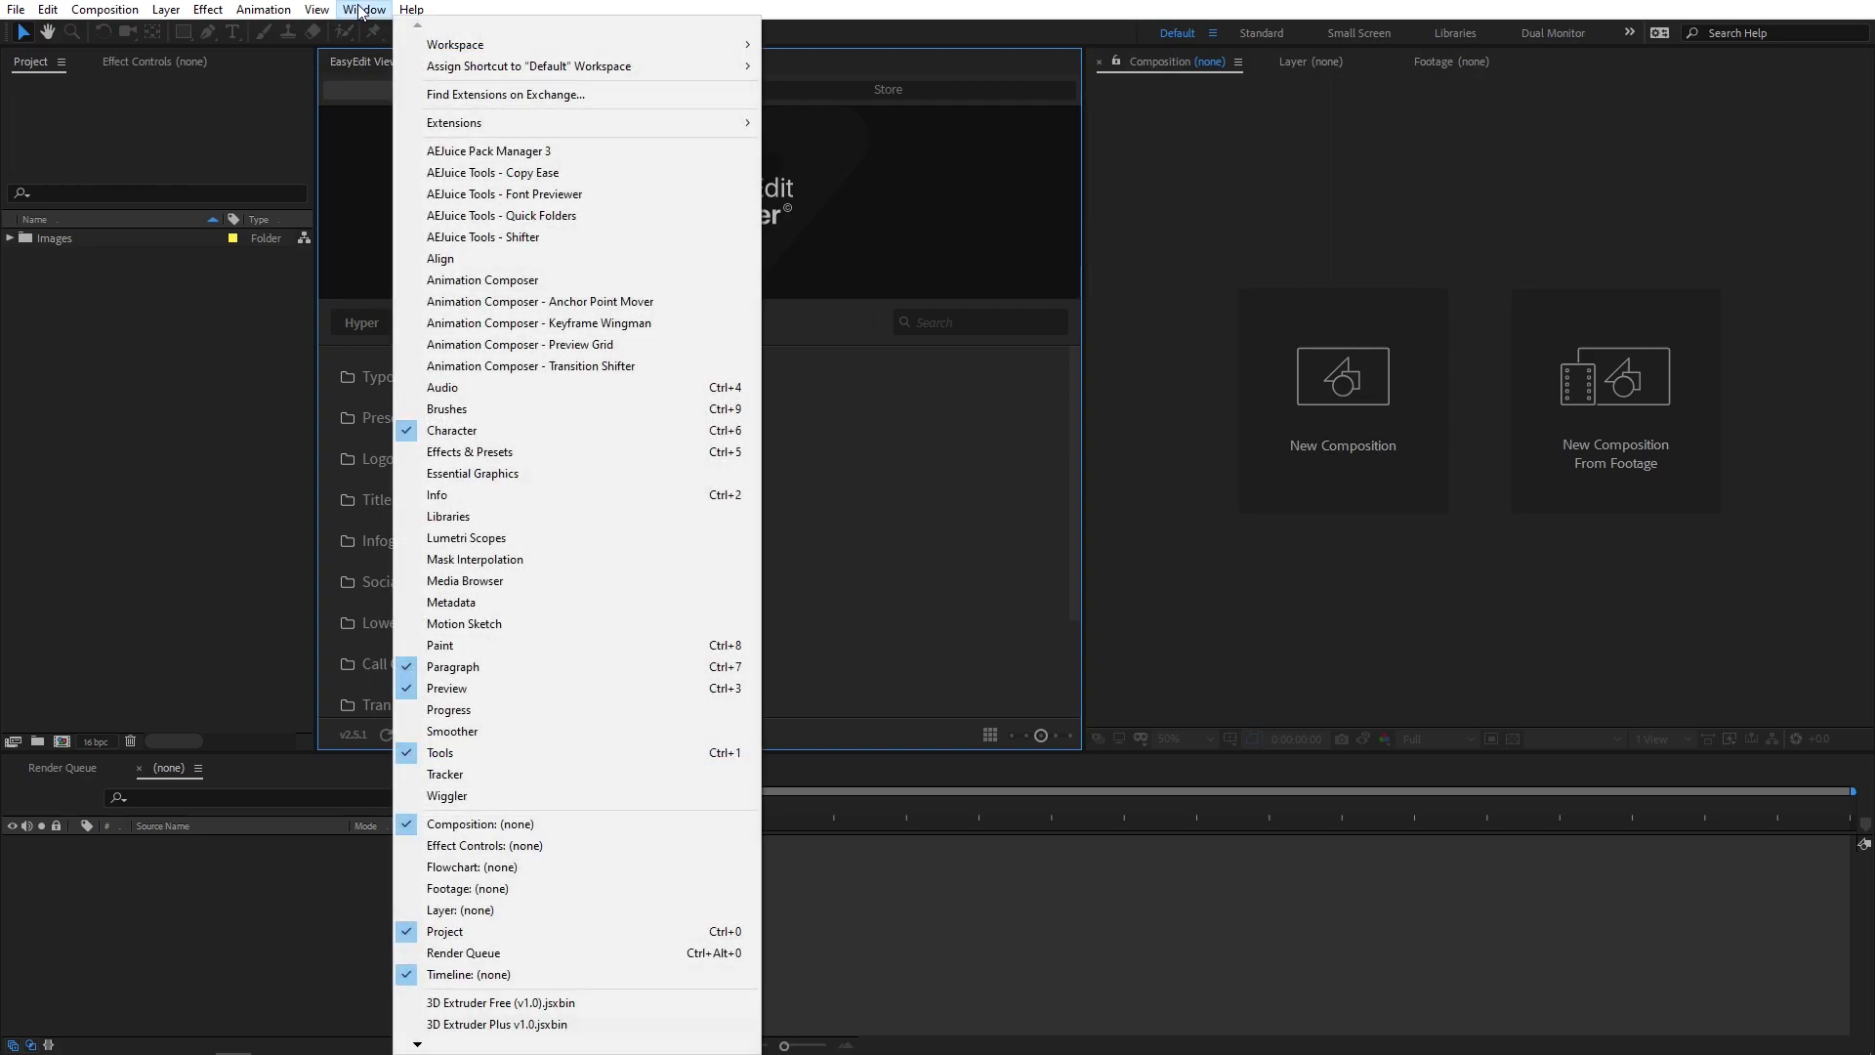
mouse_move(508, 123)
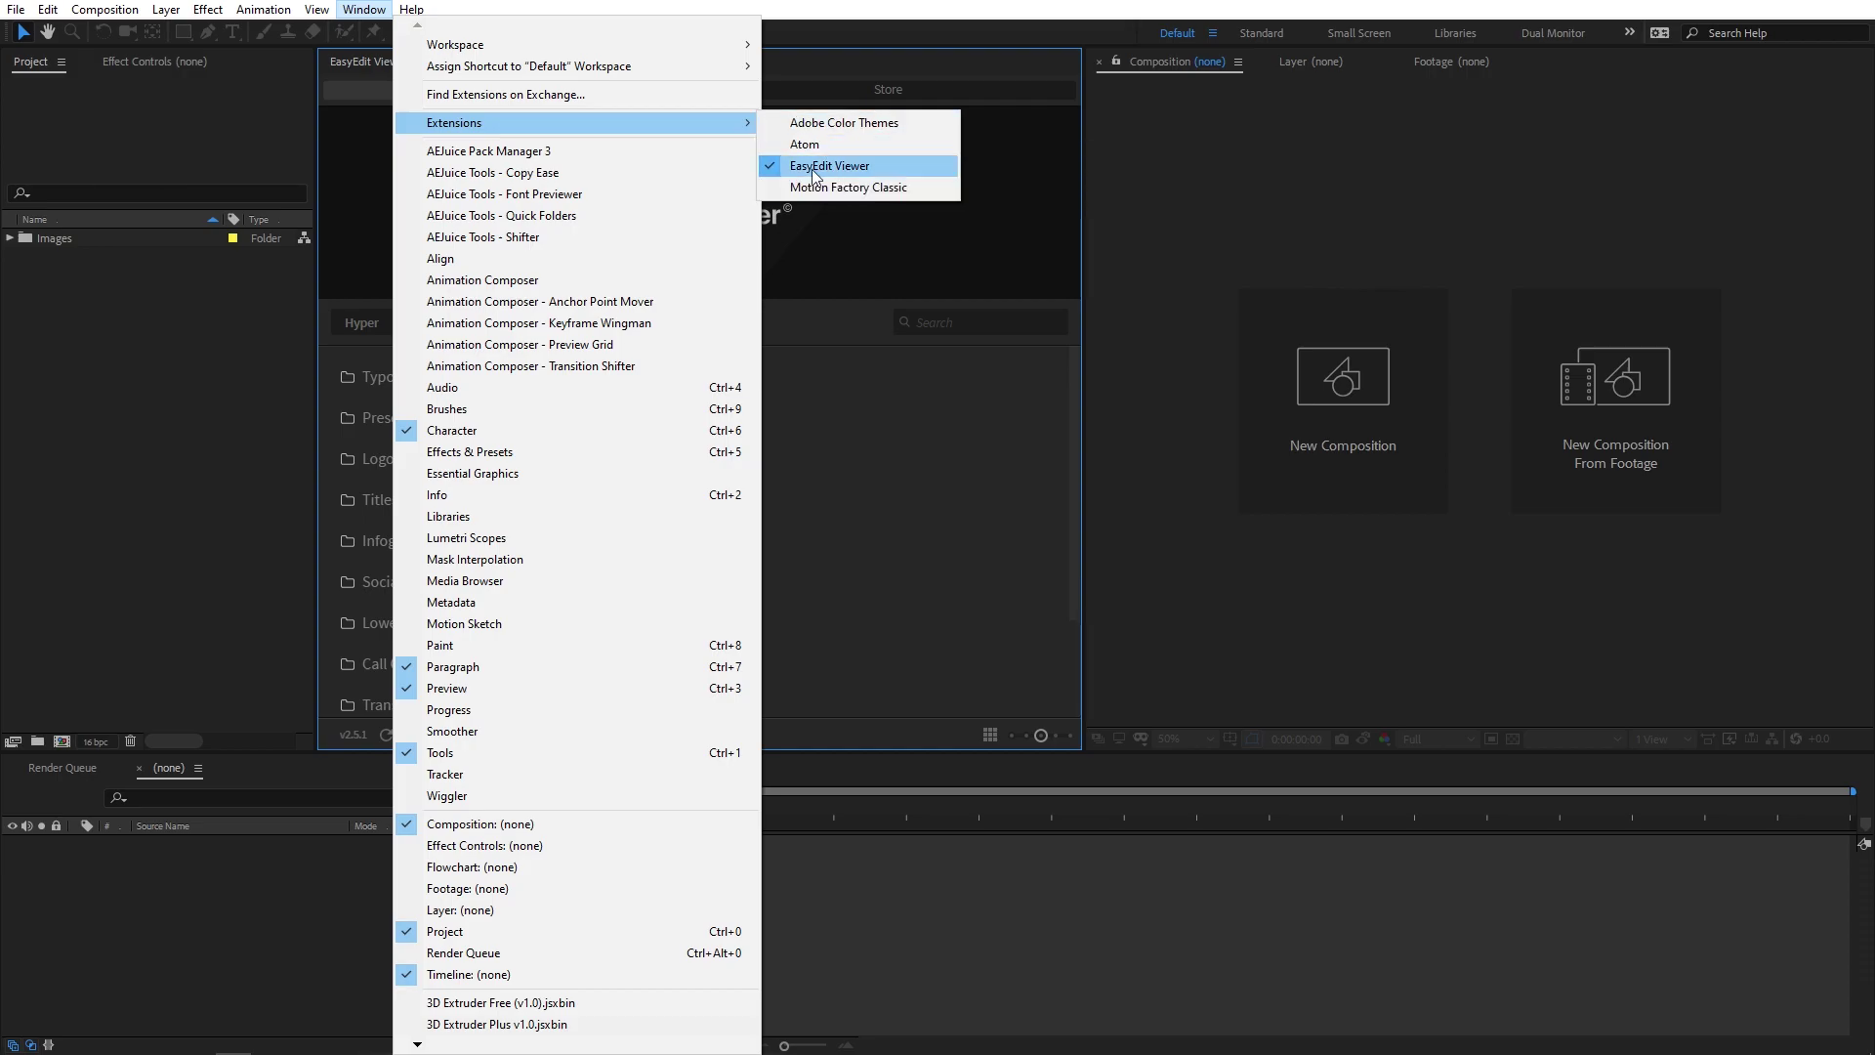
left_click(883, 168)
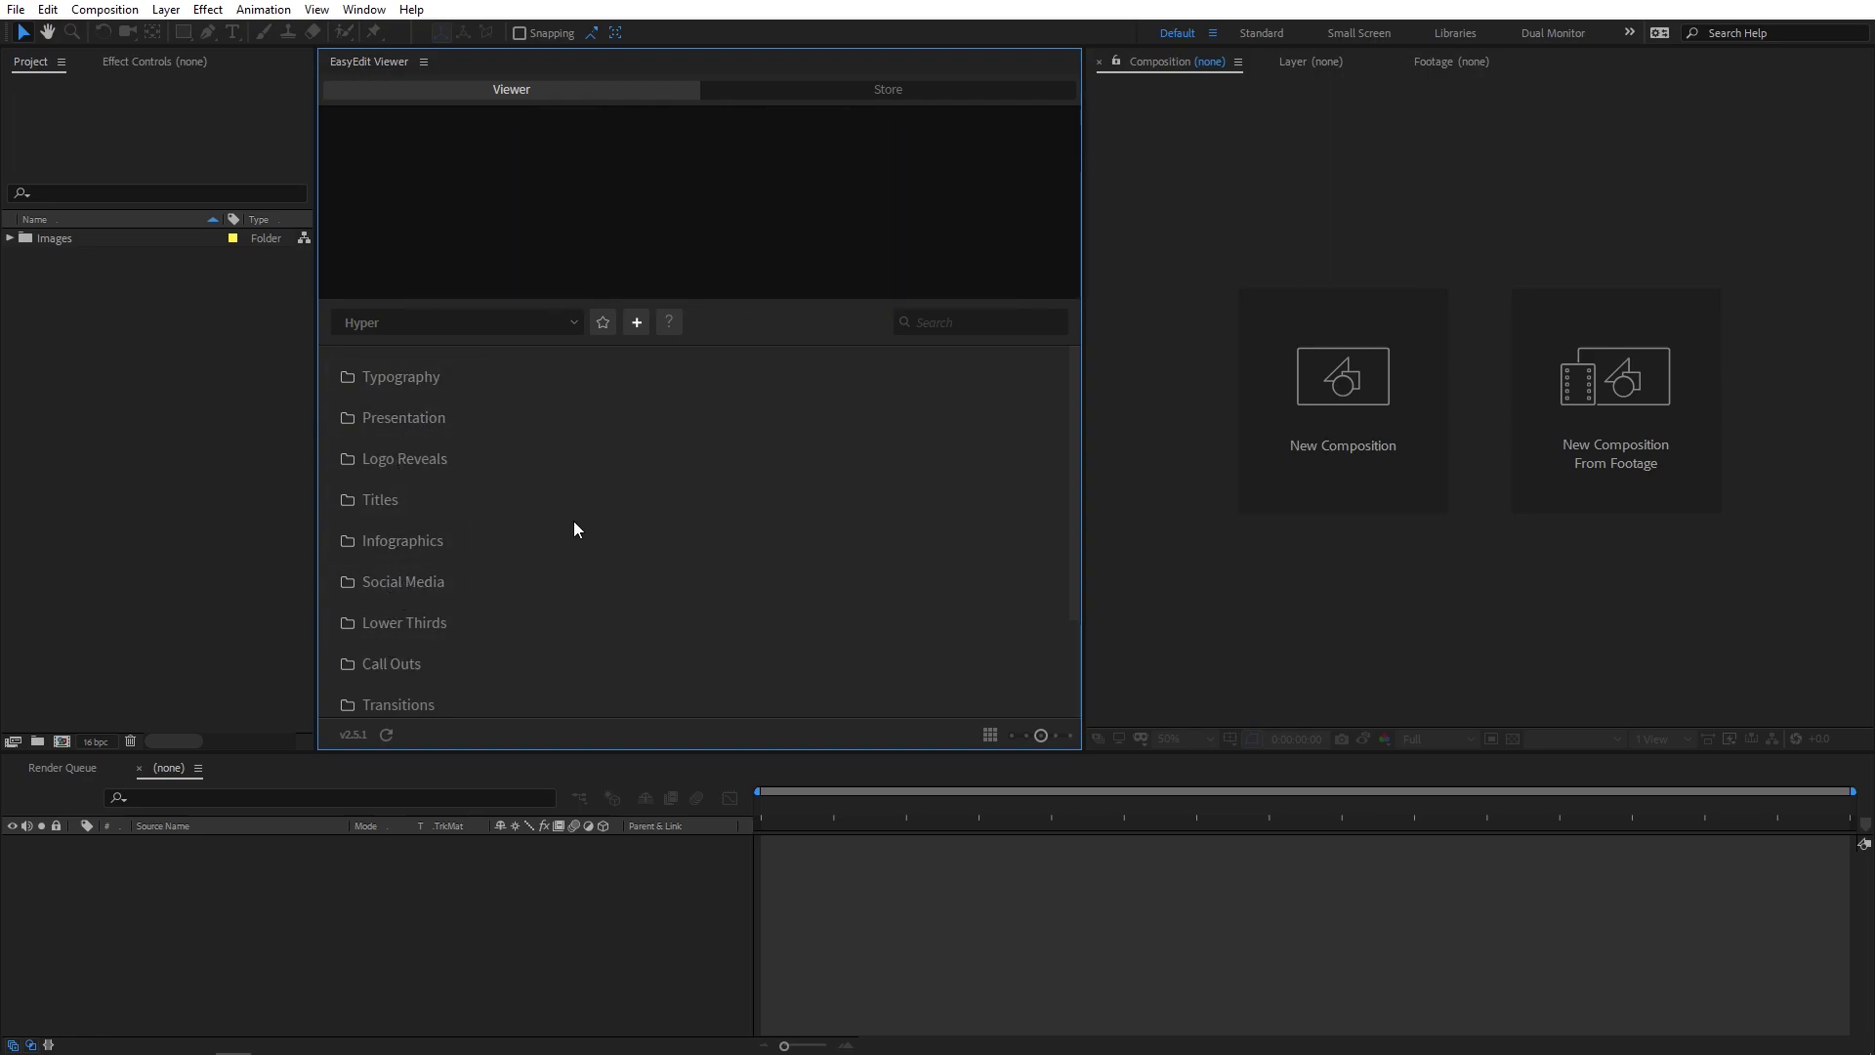
Browse Typography > Slides in the EasyEdit Viewer and preview the Slide 002 thumbnail
left_click(405, 384)
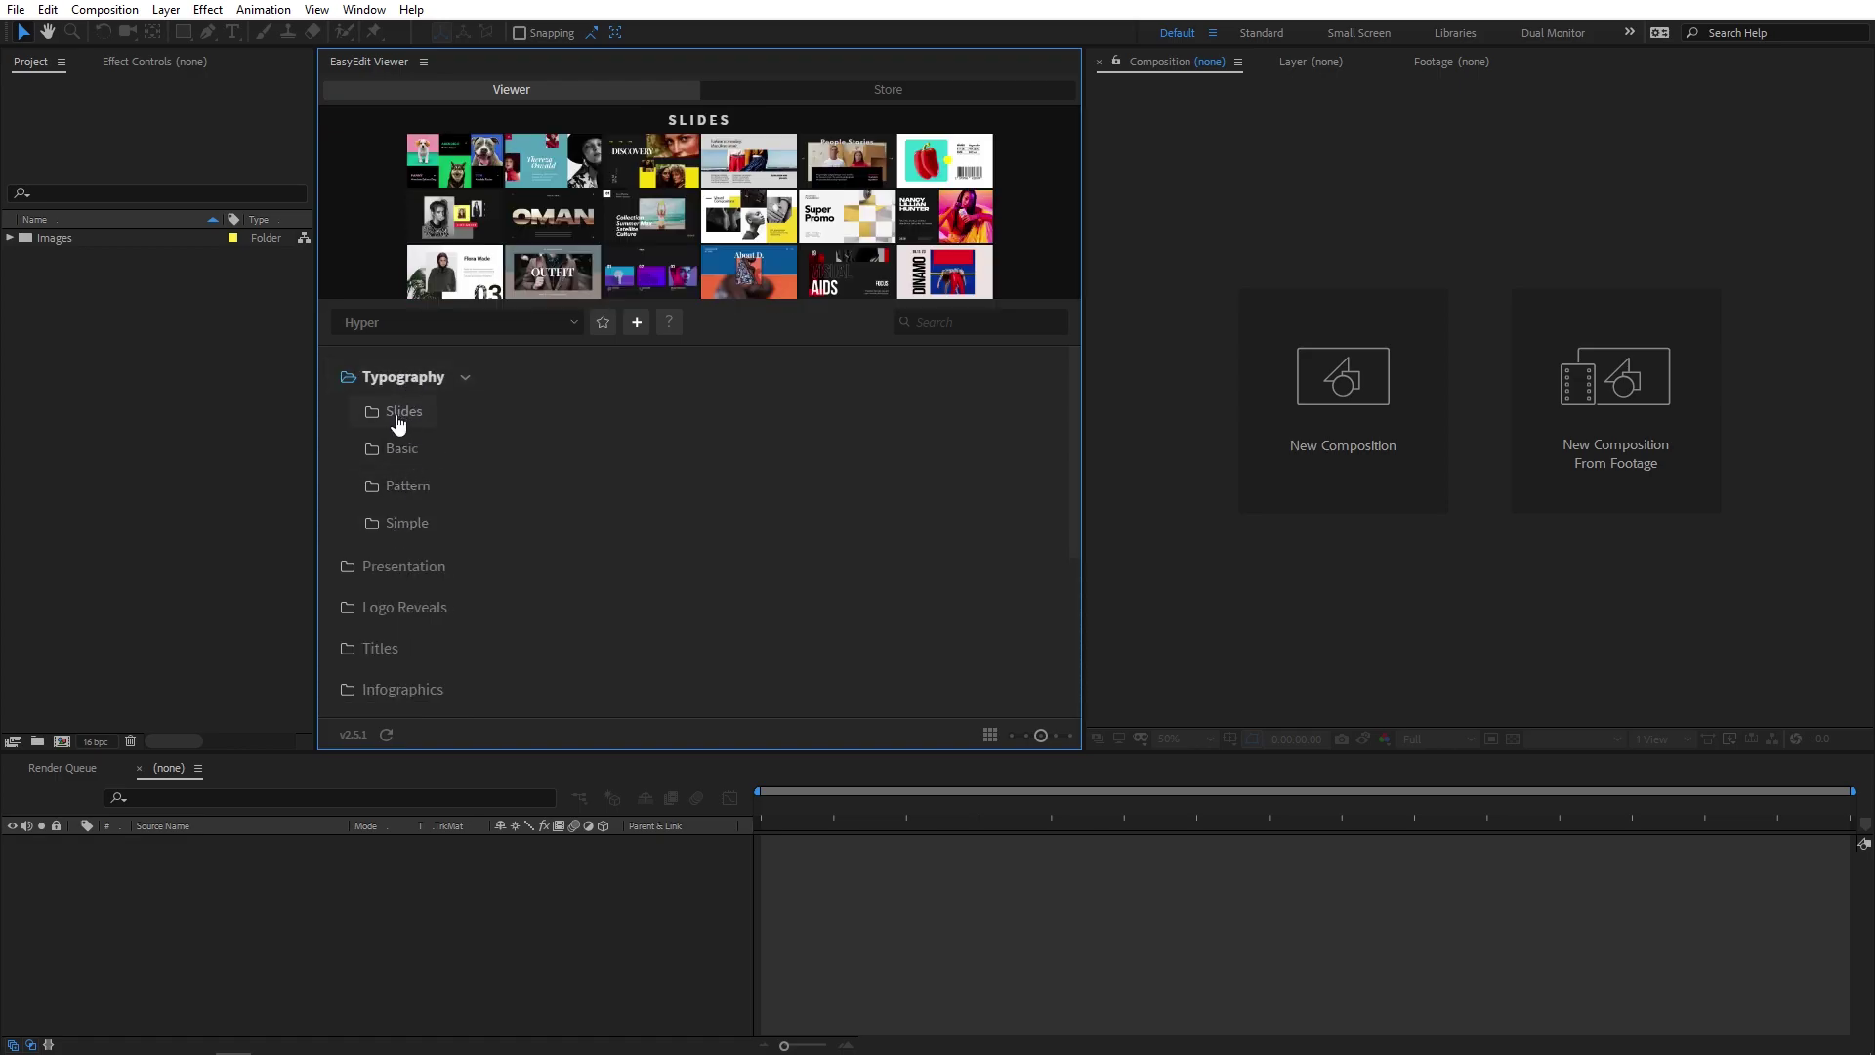
left_click(398, 415)
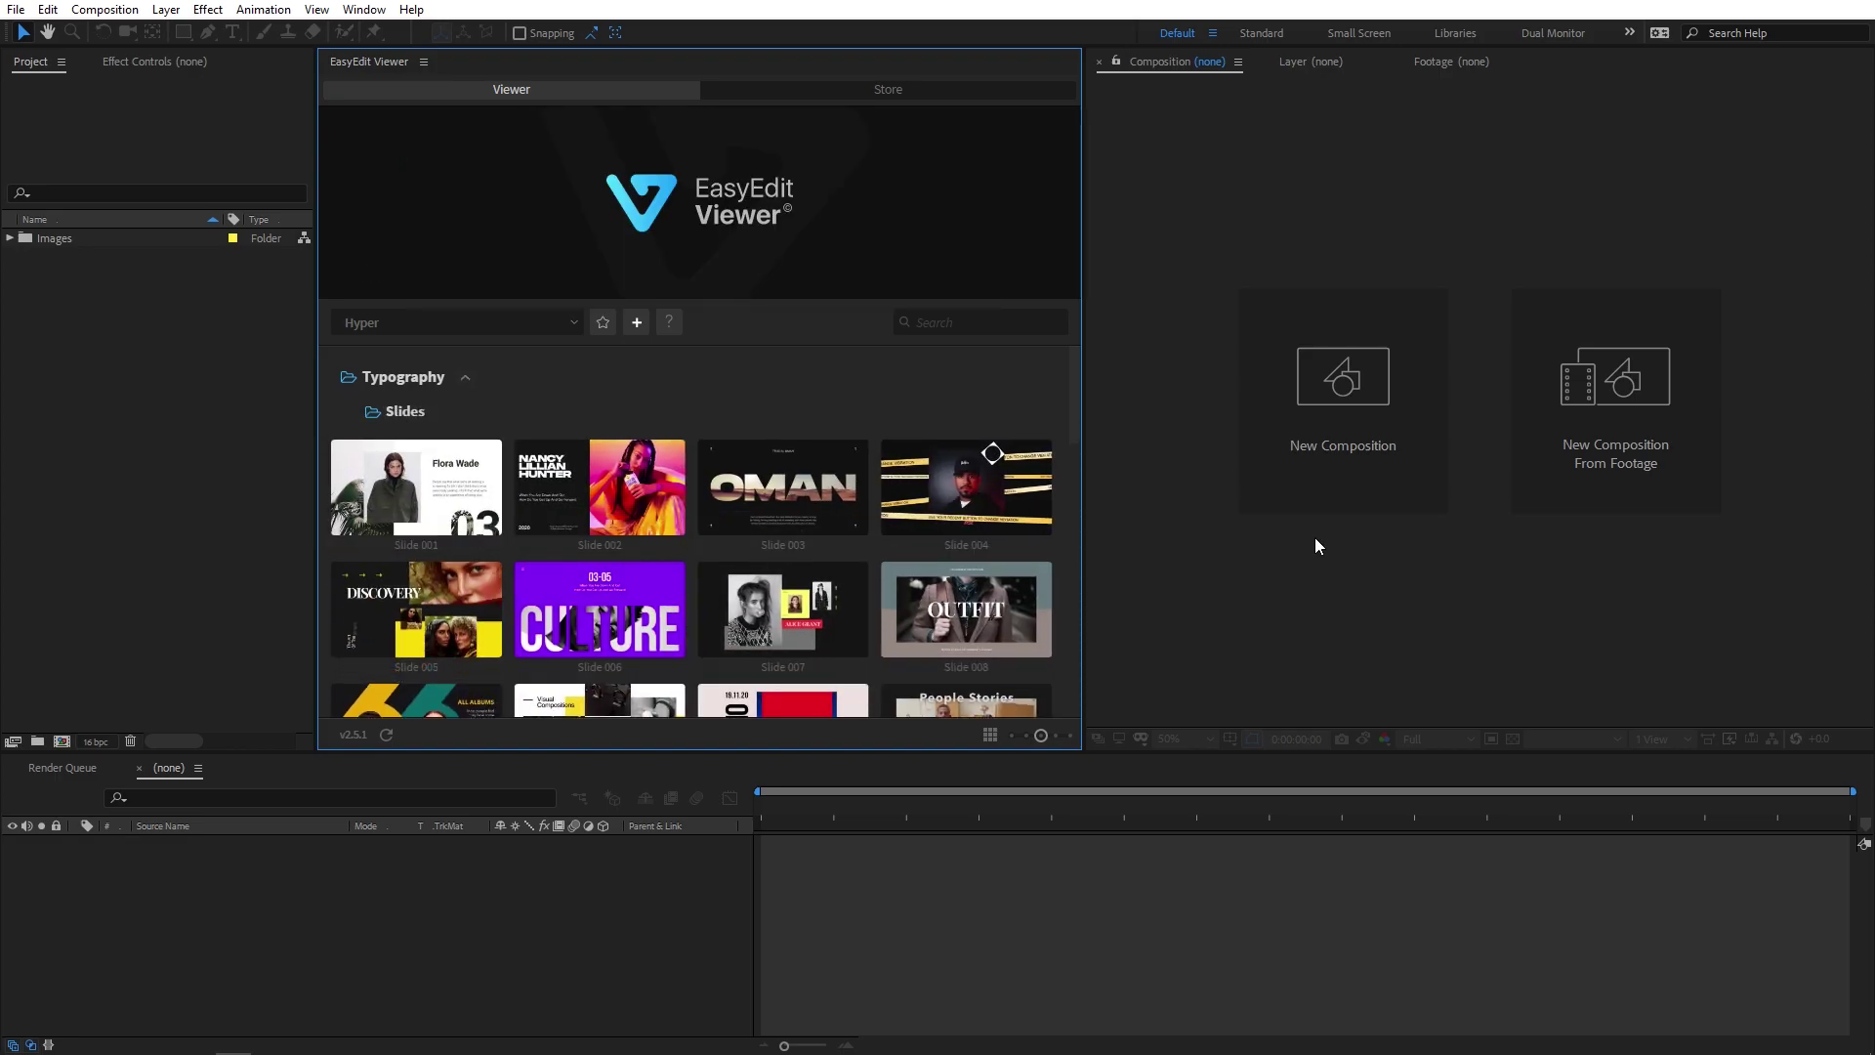
mouse_move(936, 606)
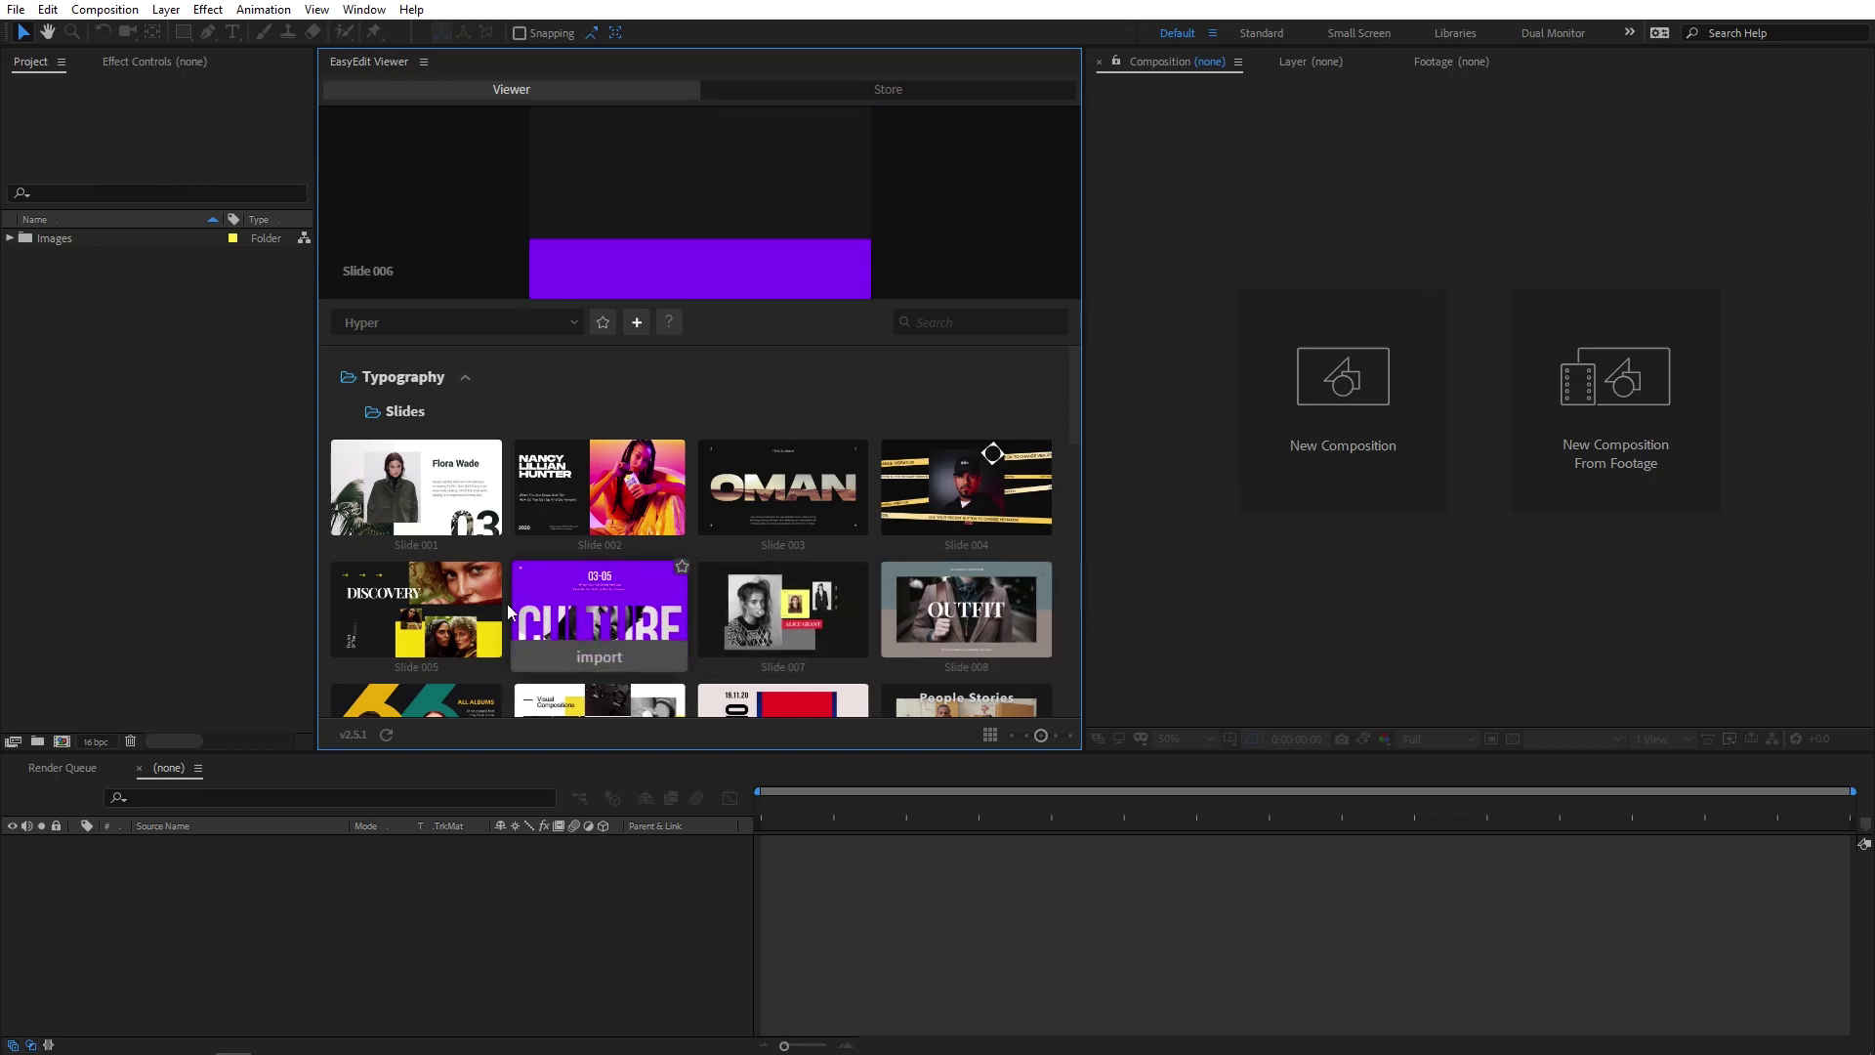
mouse_move(428, 481)
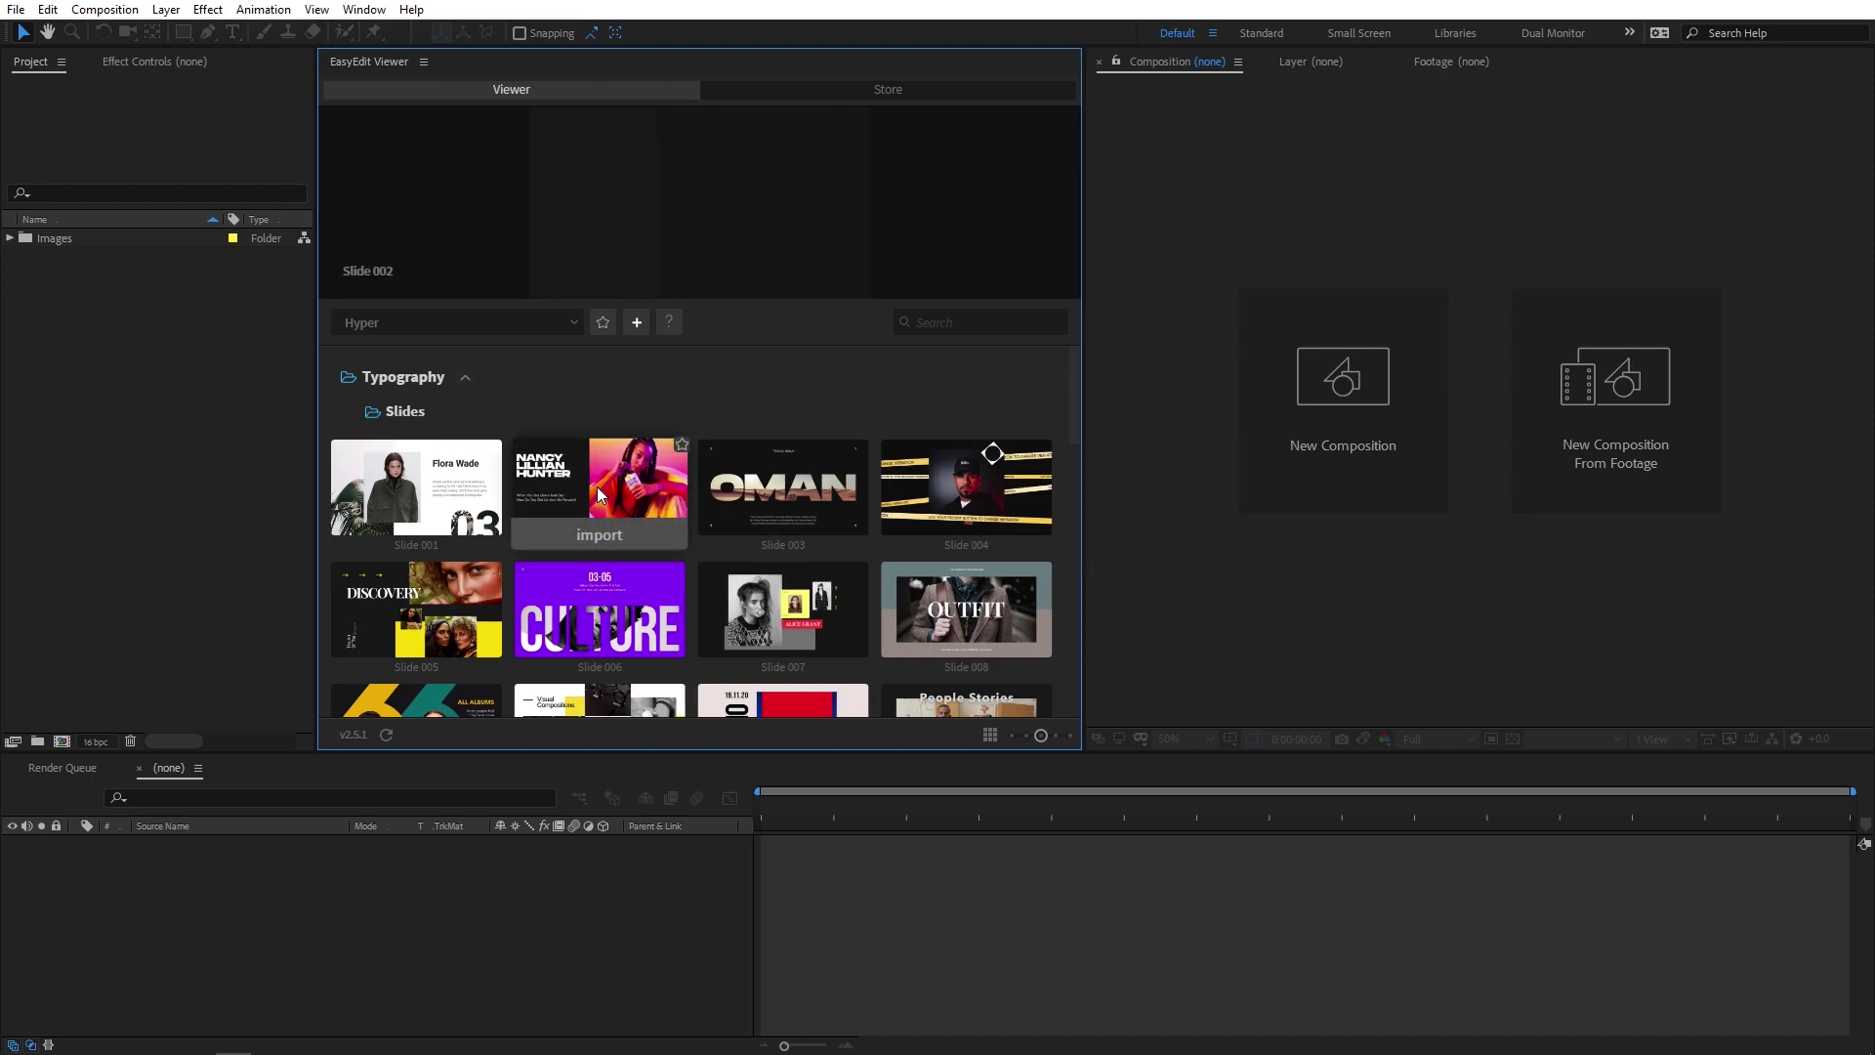
mouse_move(631, 514)
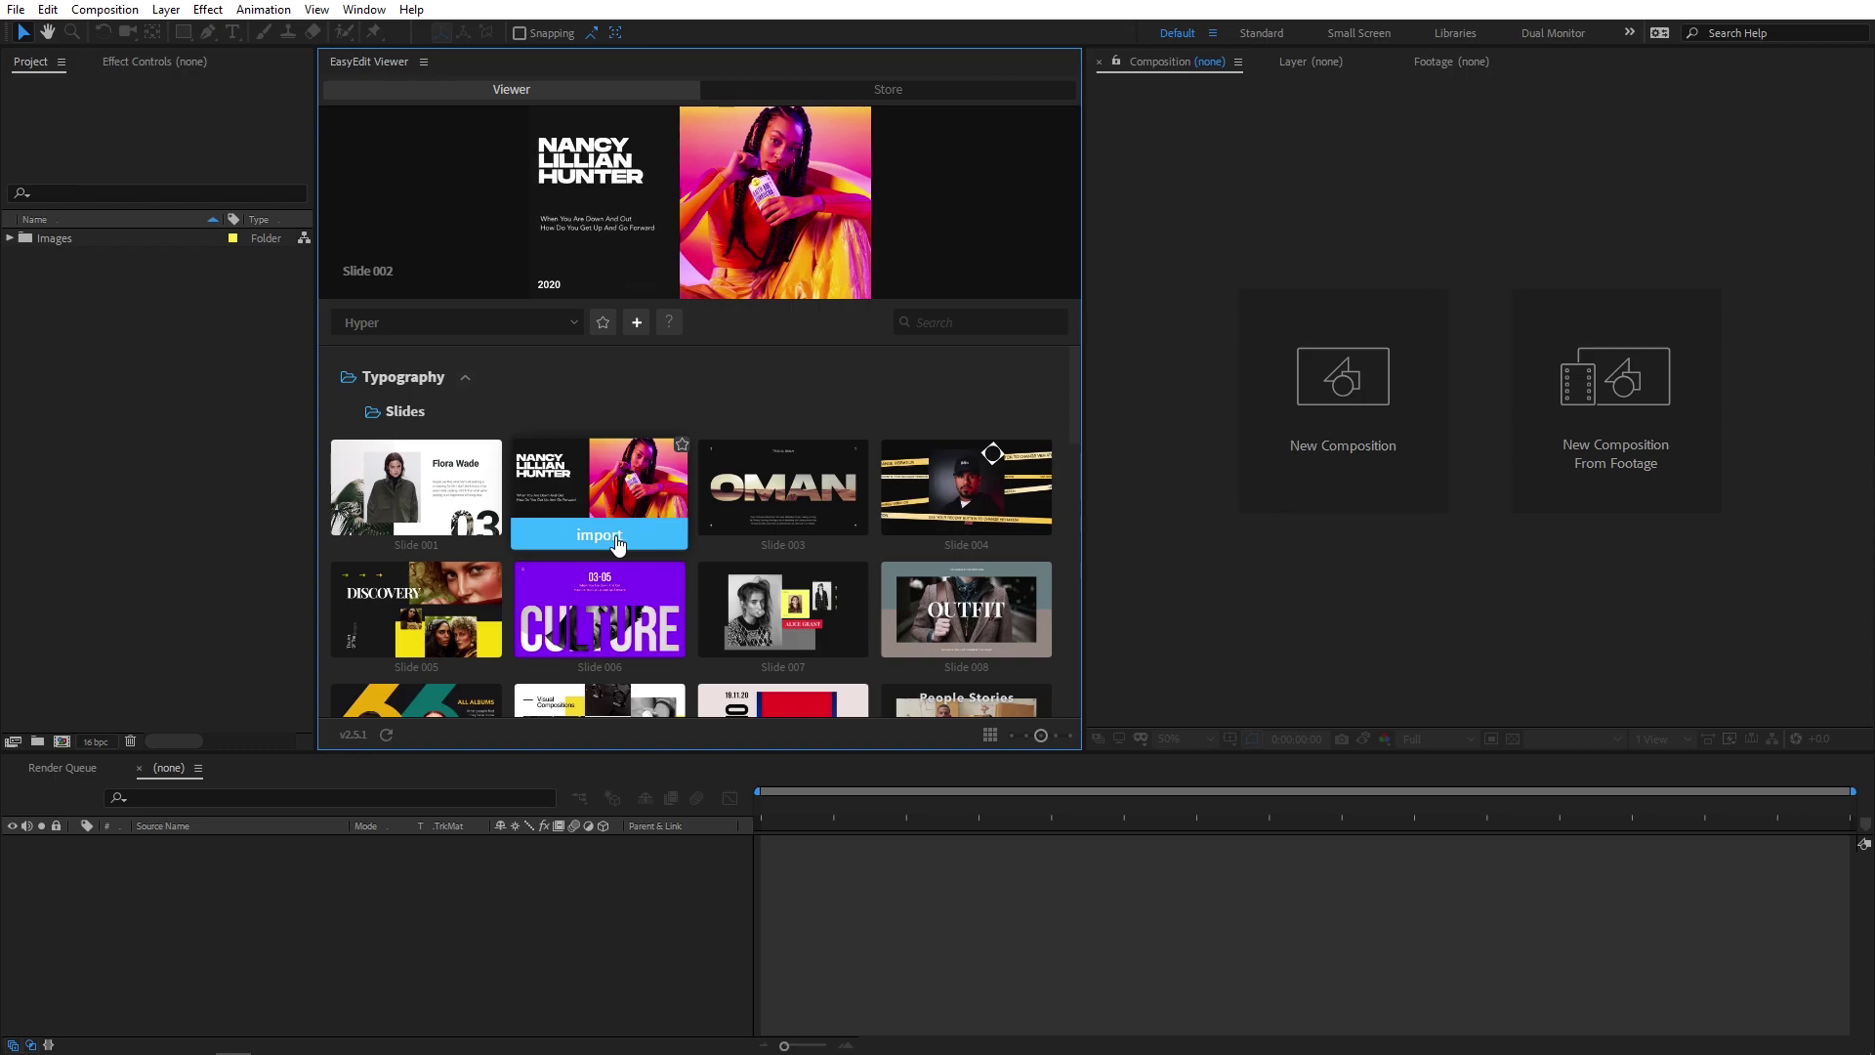
Create a composition named Test 1 at 1920×1080
left_click(104, 9)
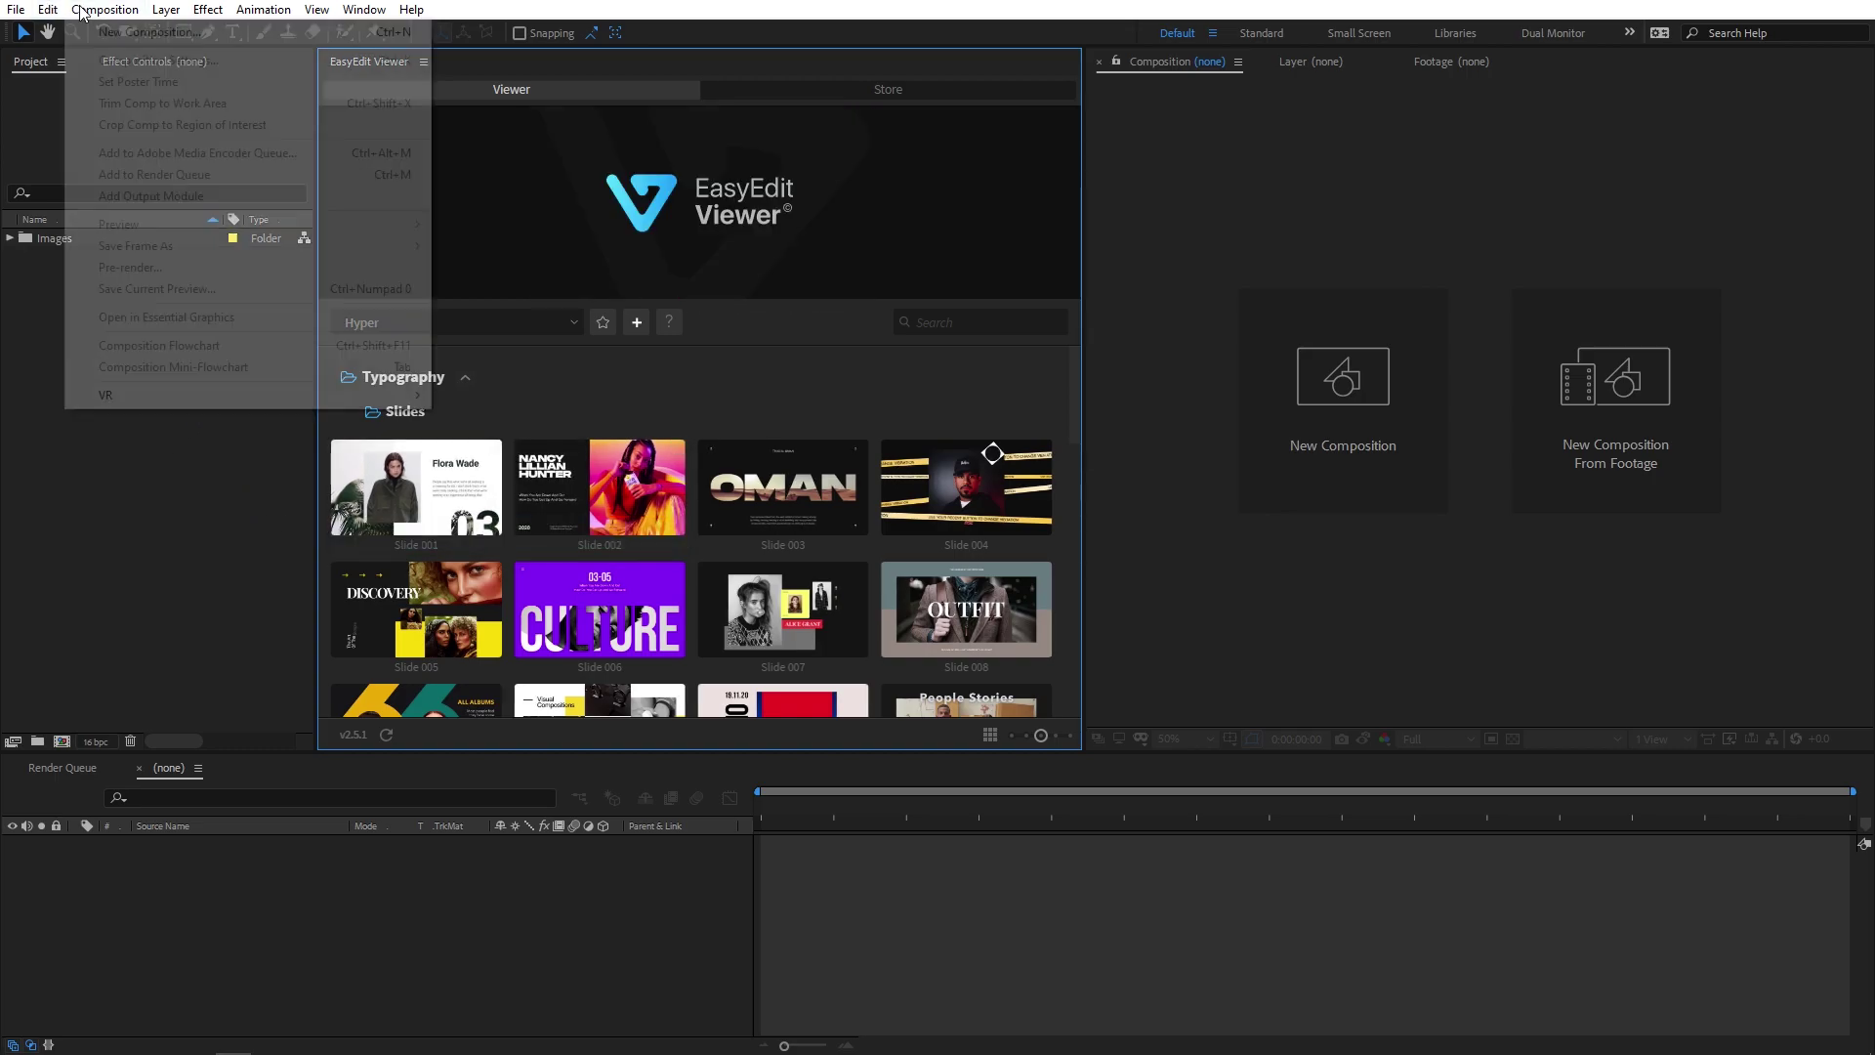
left_click(156, 36)
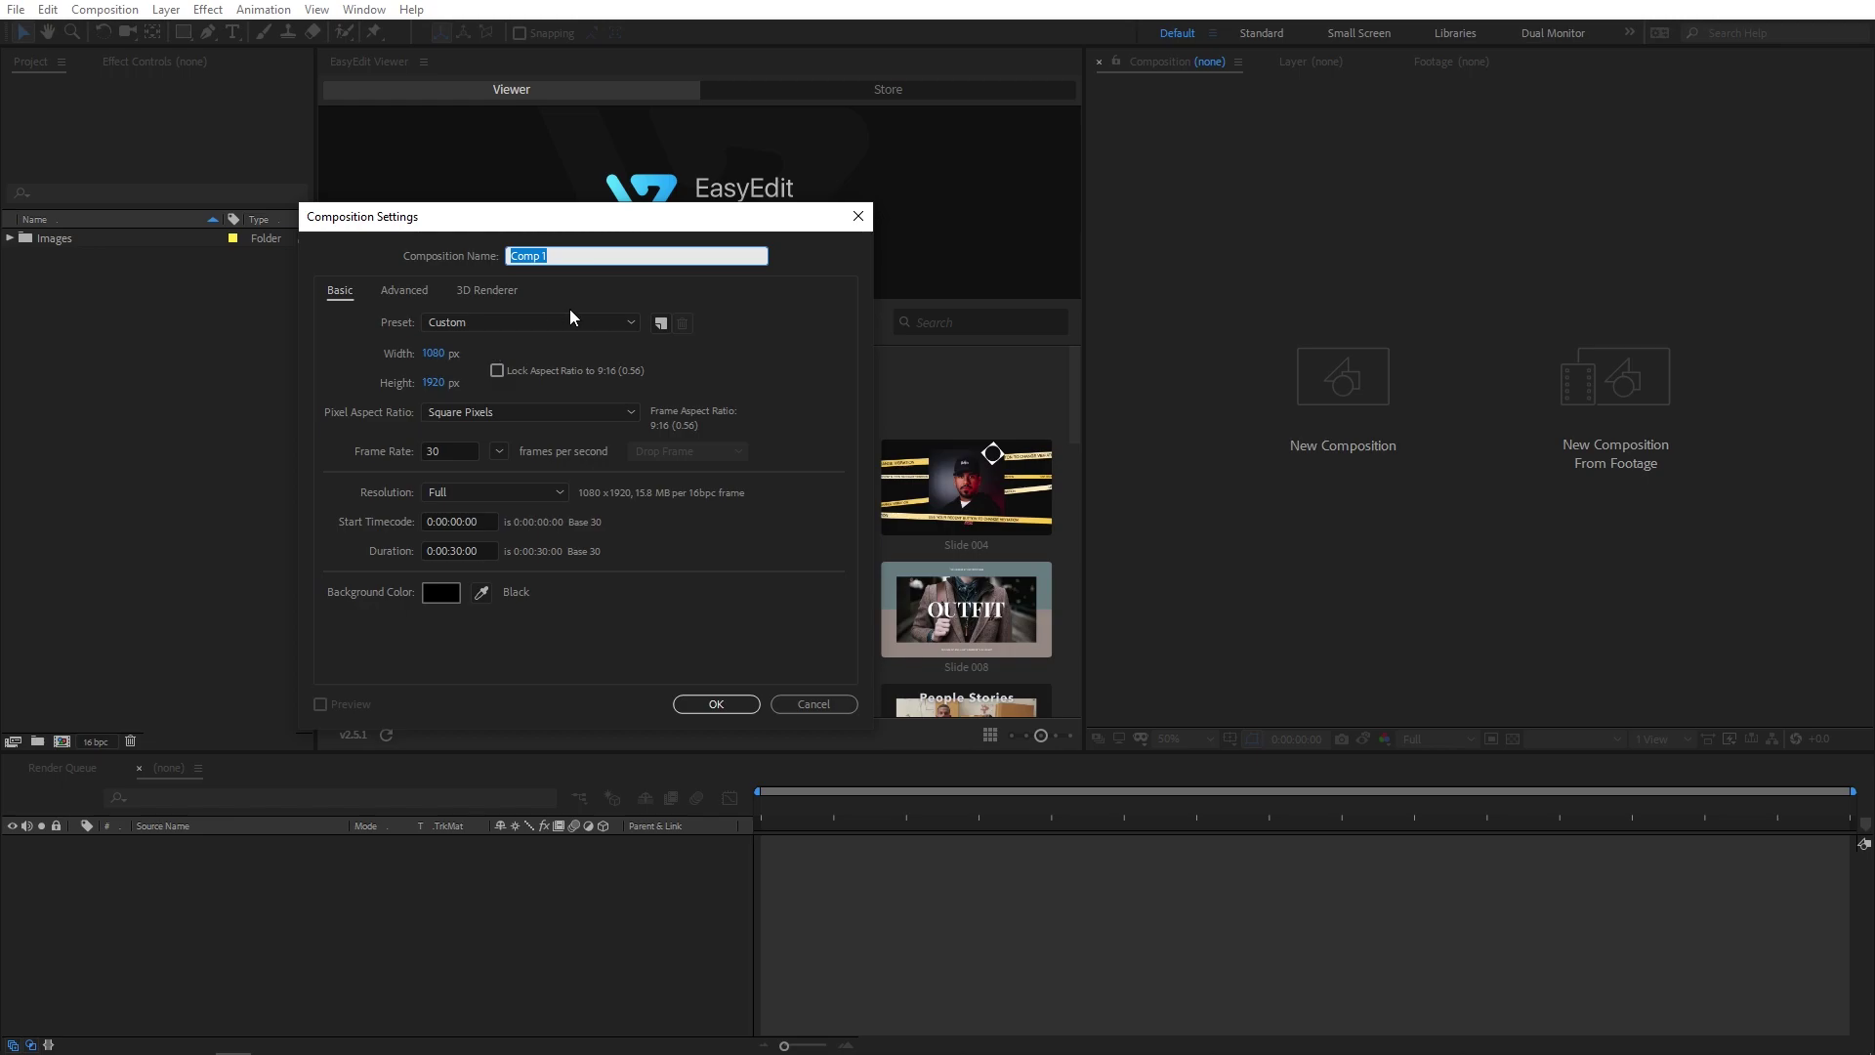
type("Test 1")
left_click(433, 353)
type("192")
key("Tab")
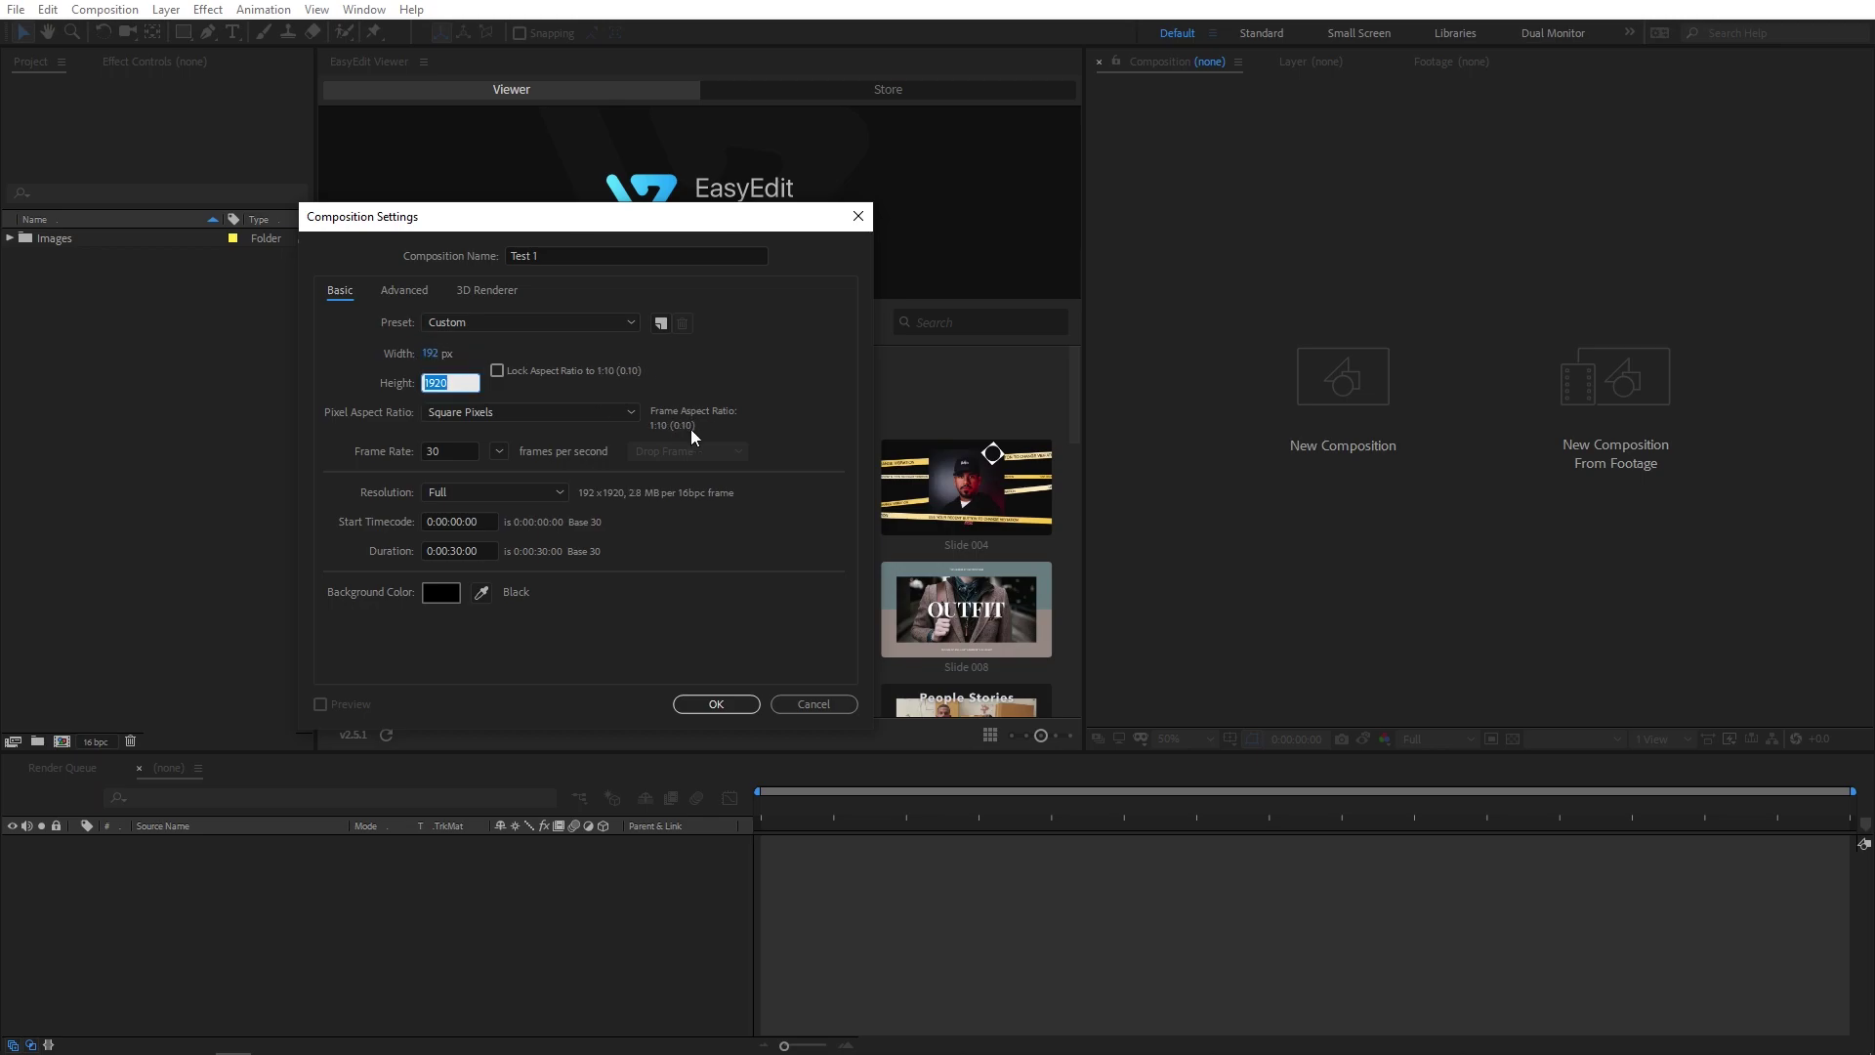
left_click(436, 353)
type("1920")
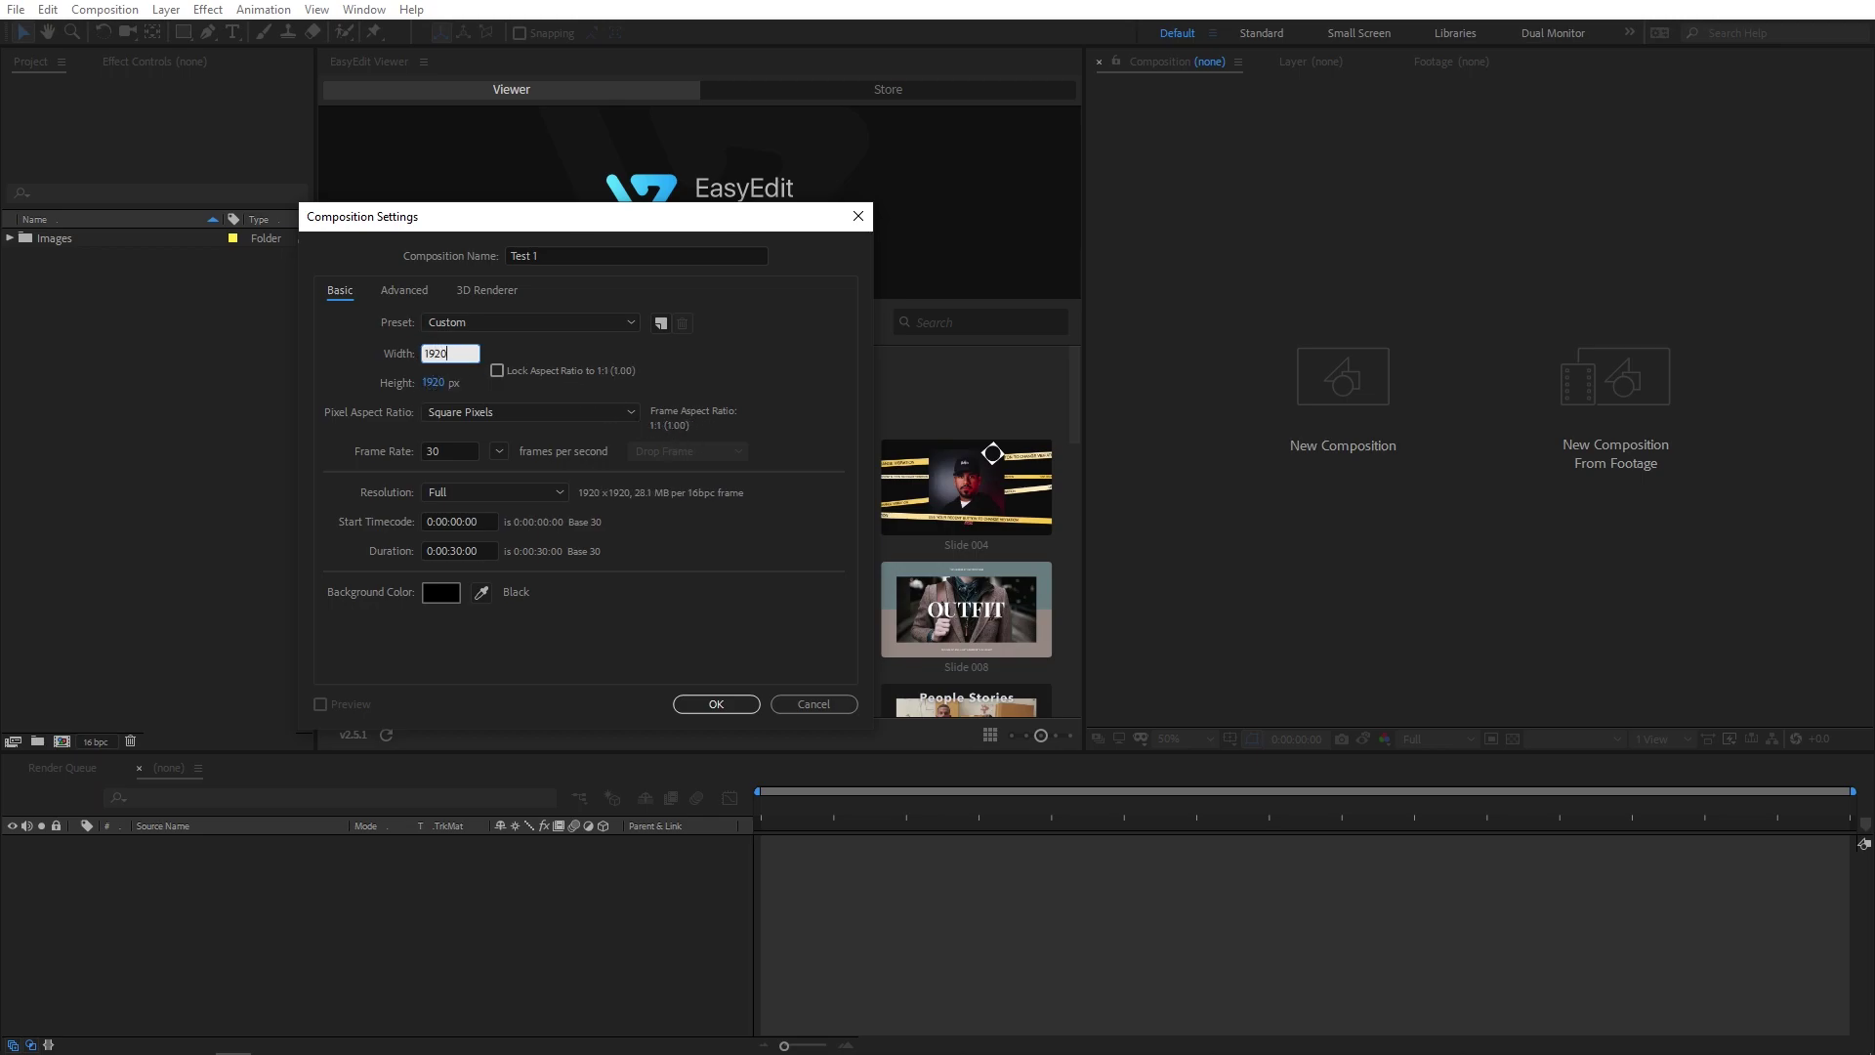
key("Tab")
type("1080")
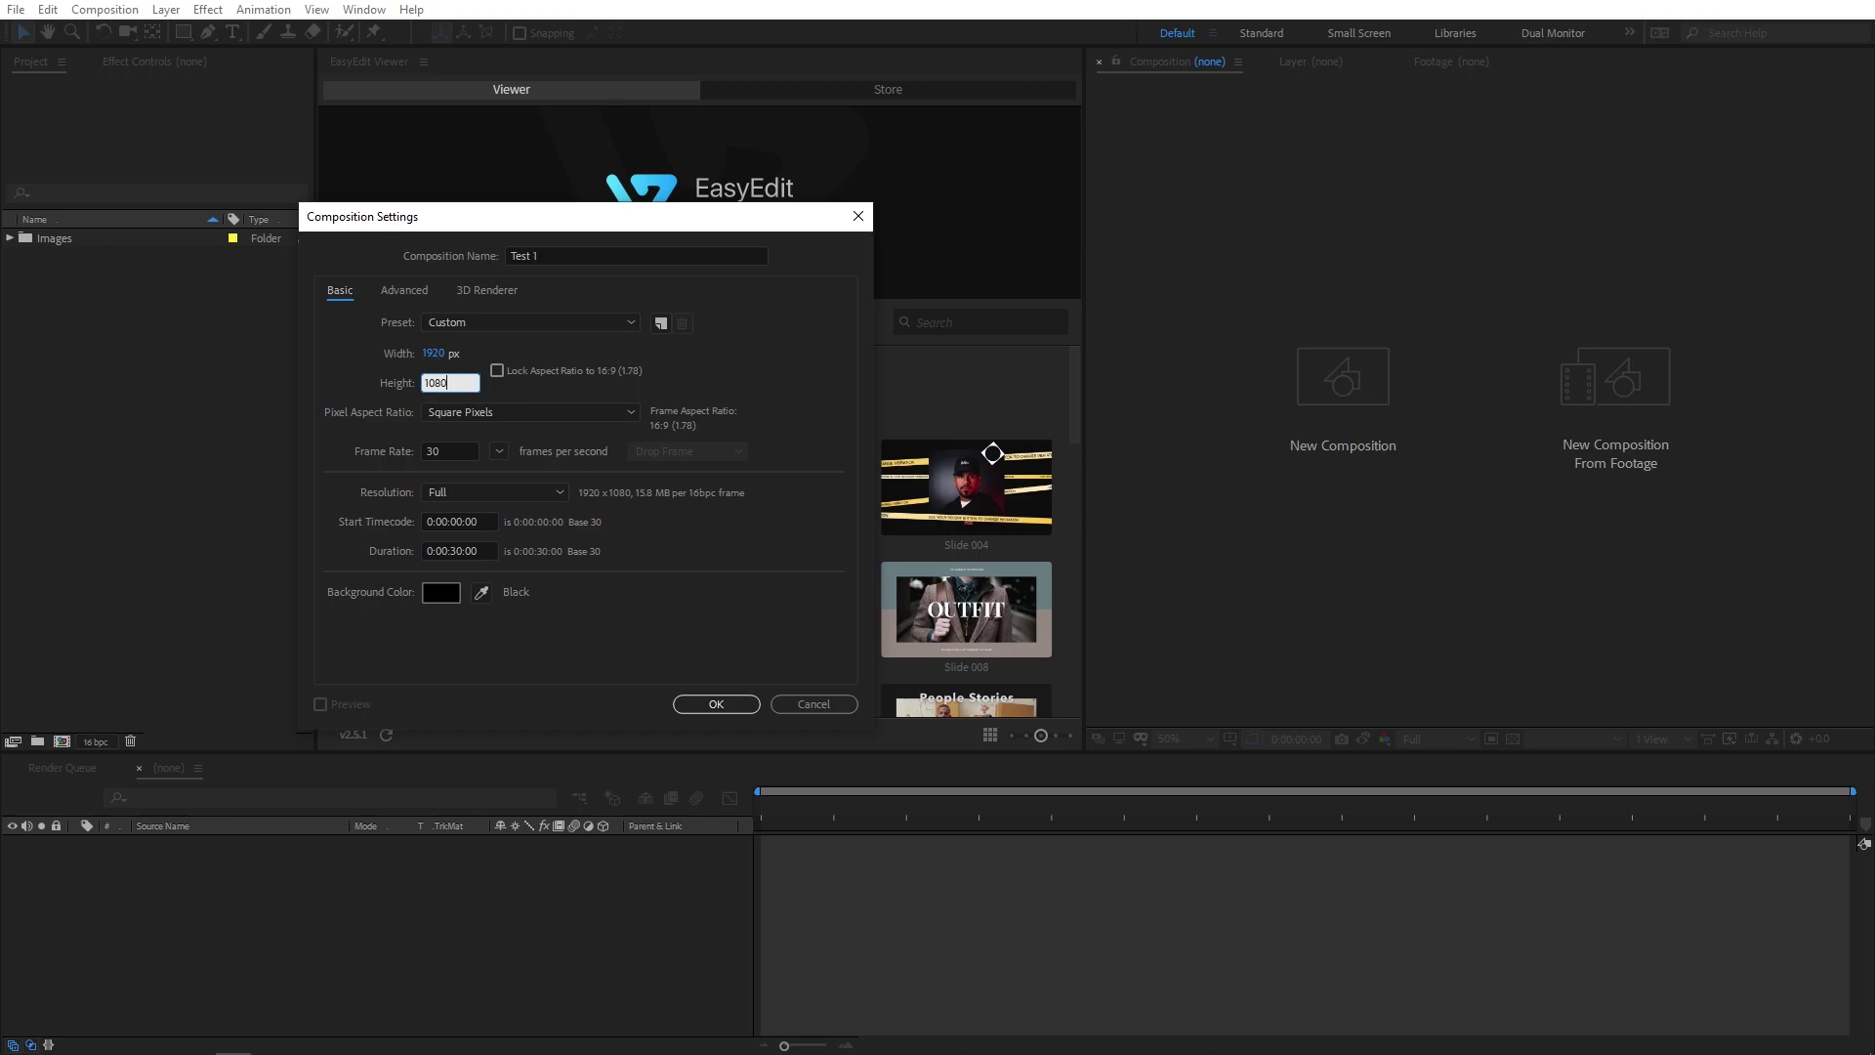
left_click(733, 704)
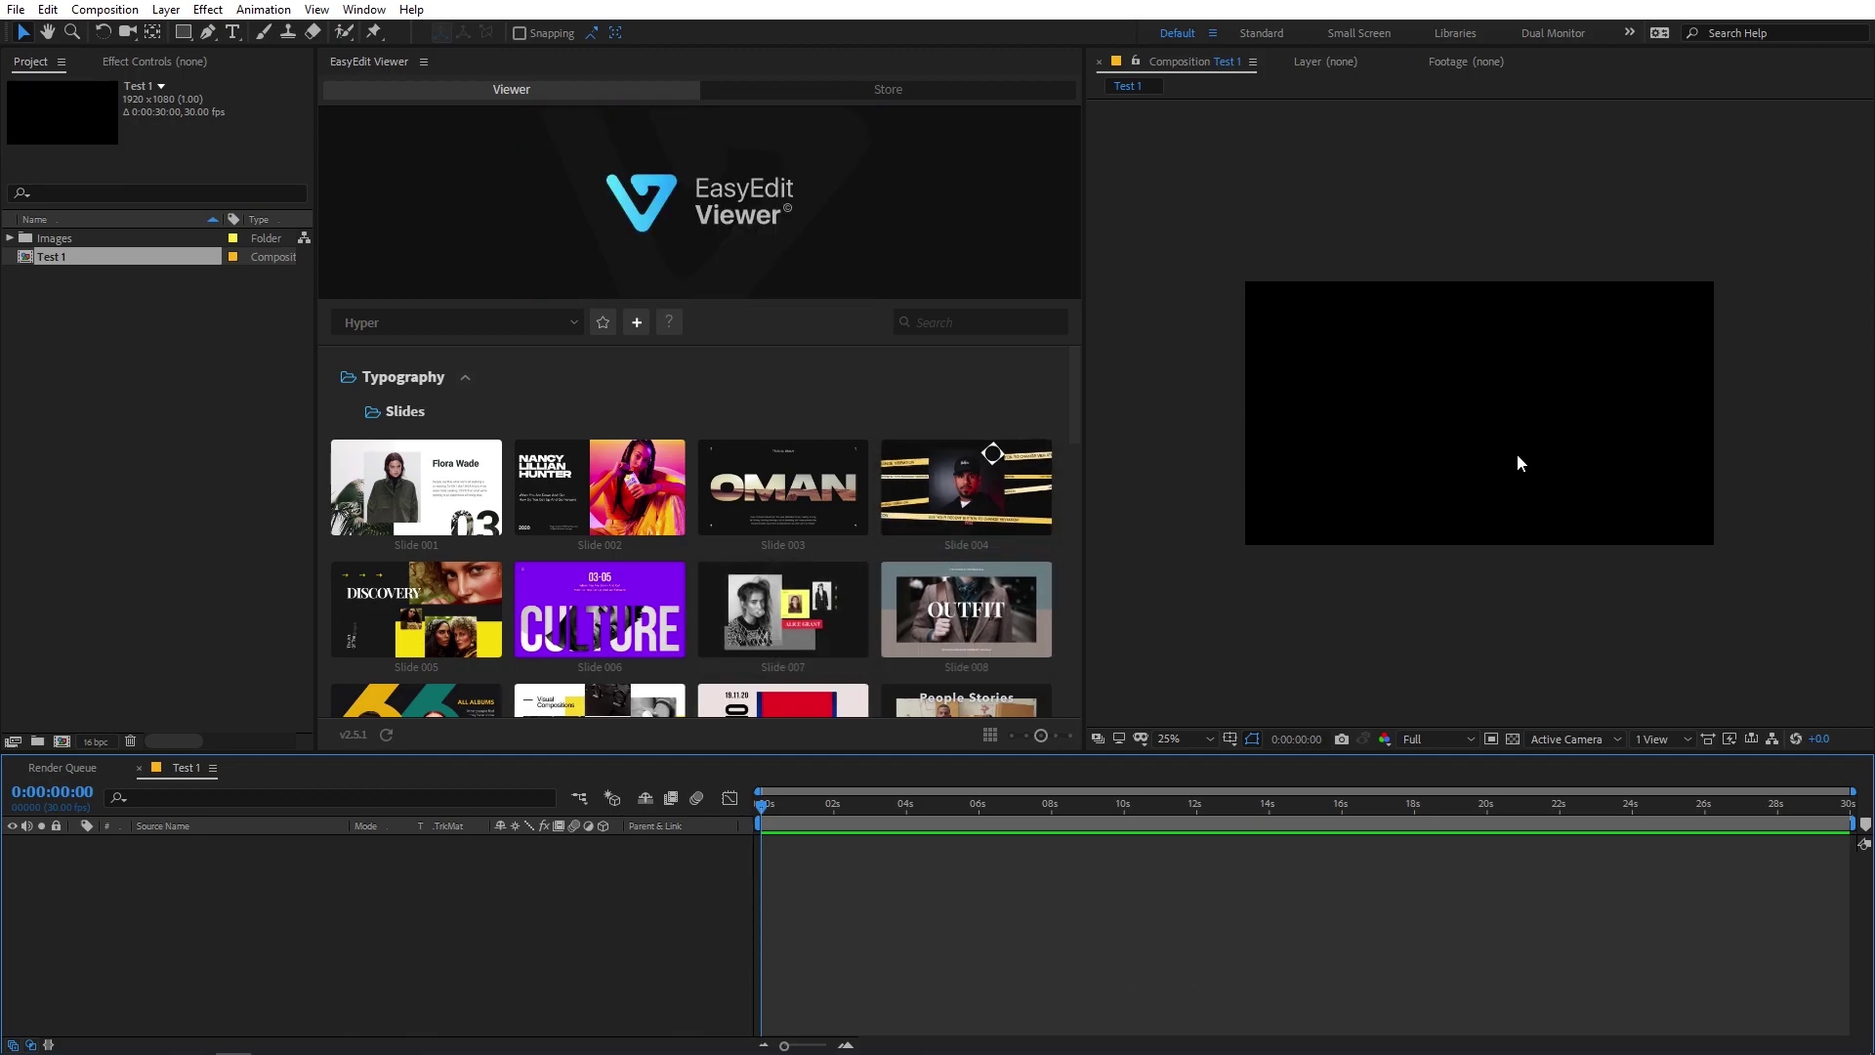
Create a vertical 1080×1920 composition named Test 2
left_click(104, 10)
left_click(146, 31)
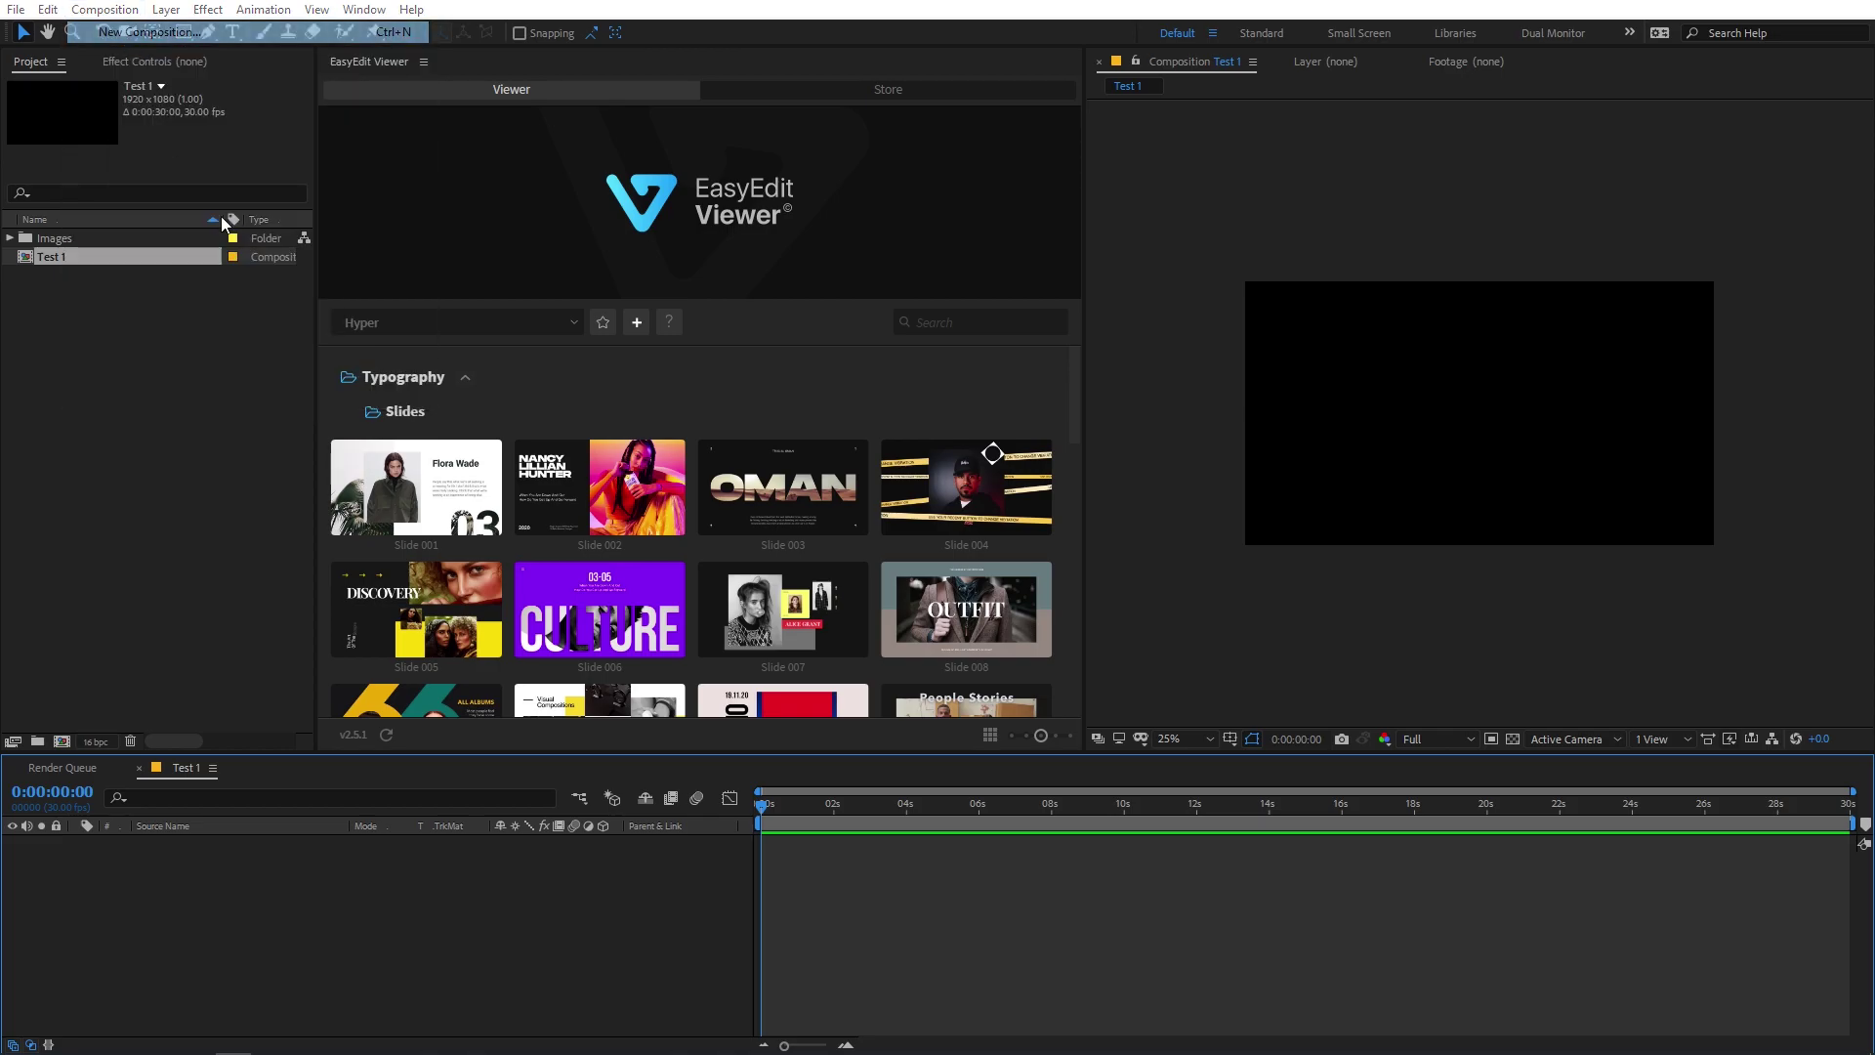
type("Test 2")
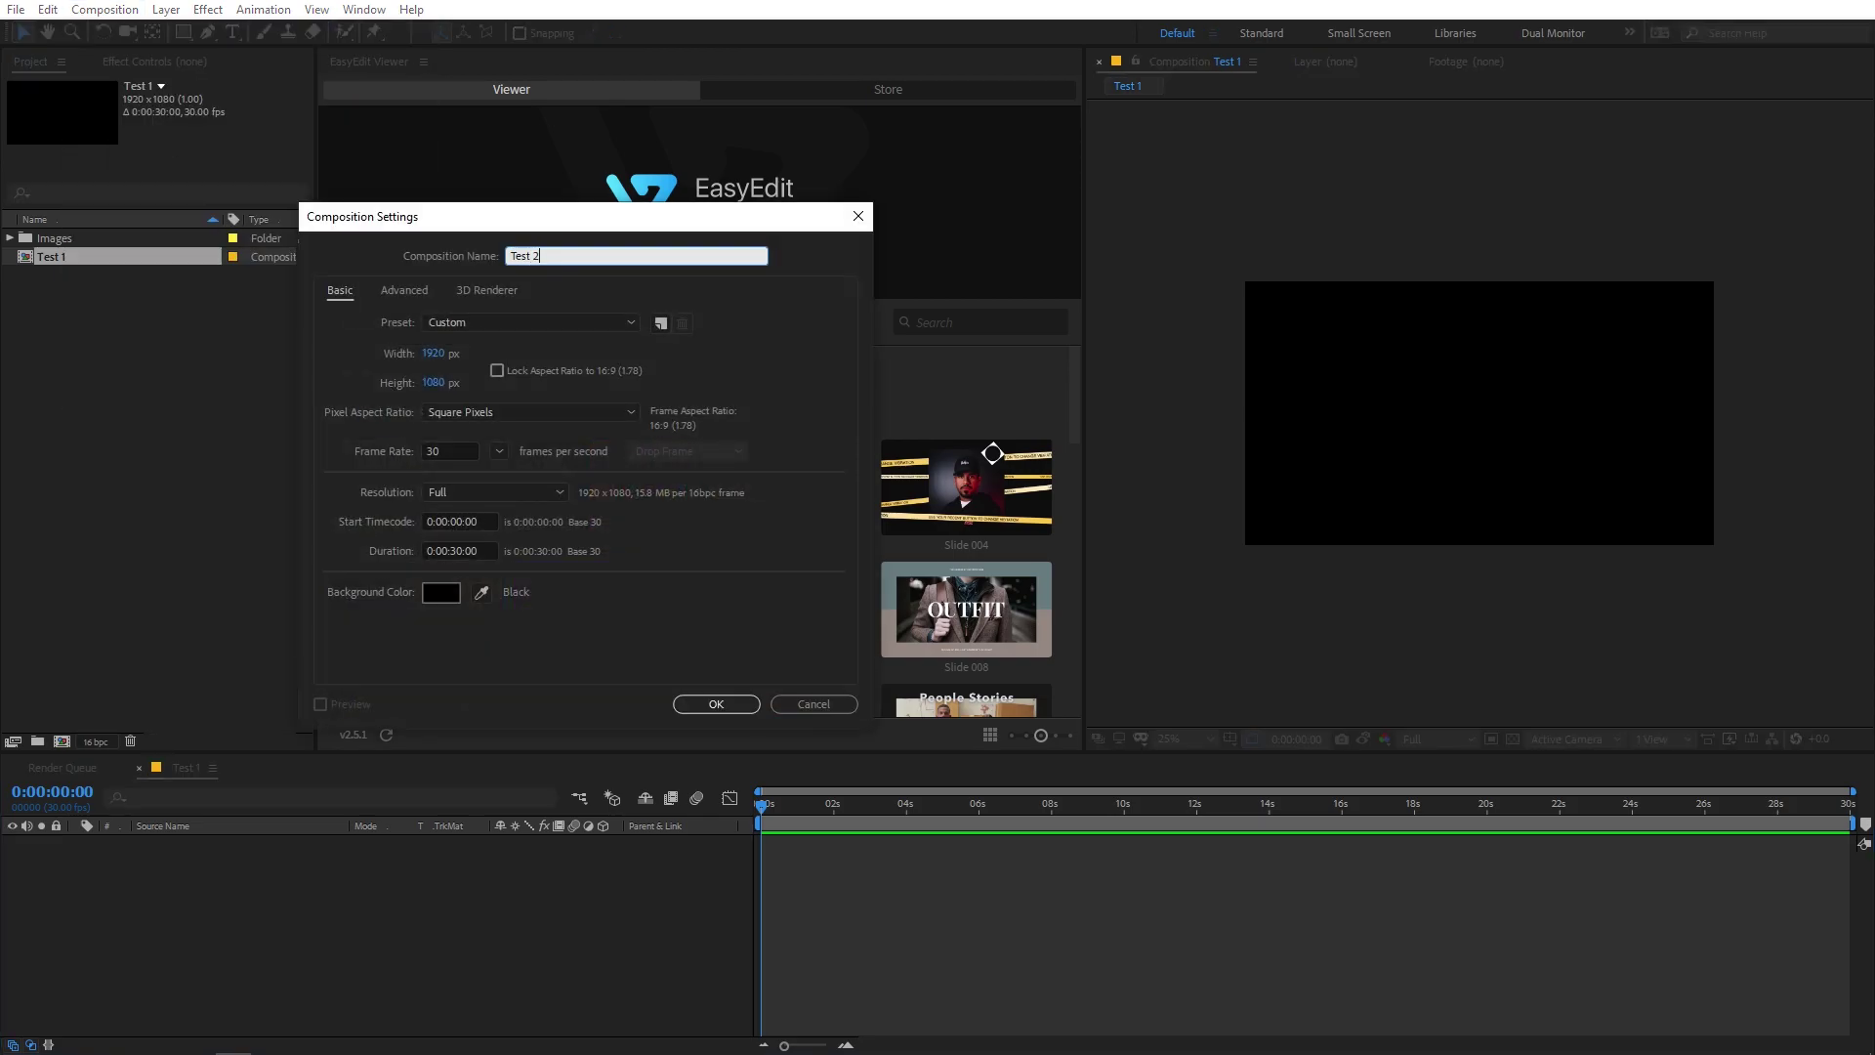
left_click(434, 353)
type("1080")
key("Tab")
type("1920")
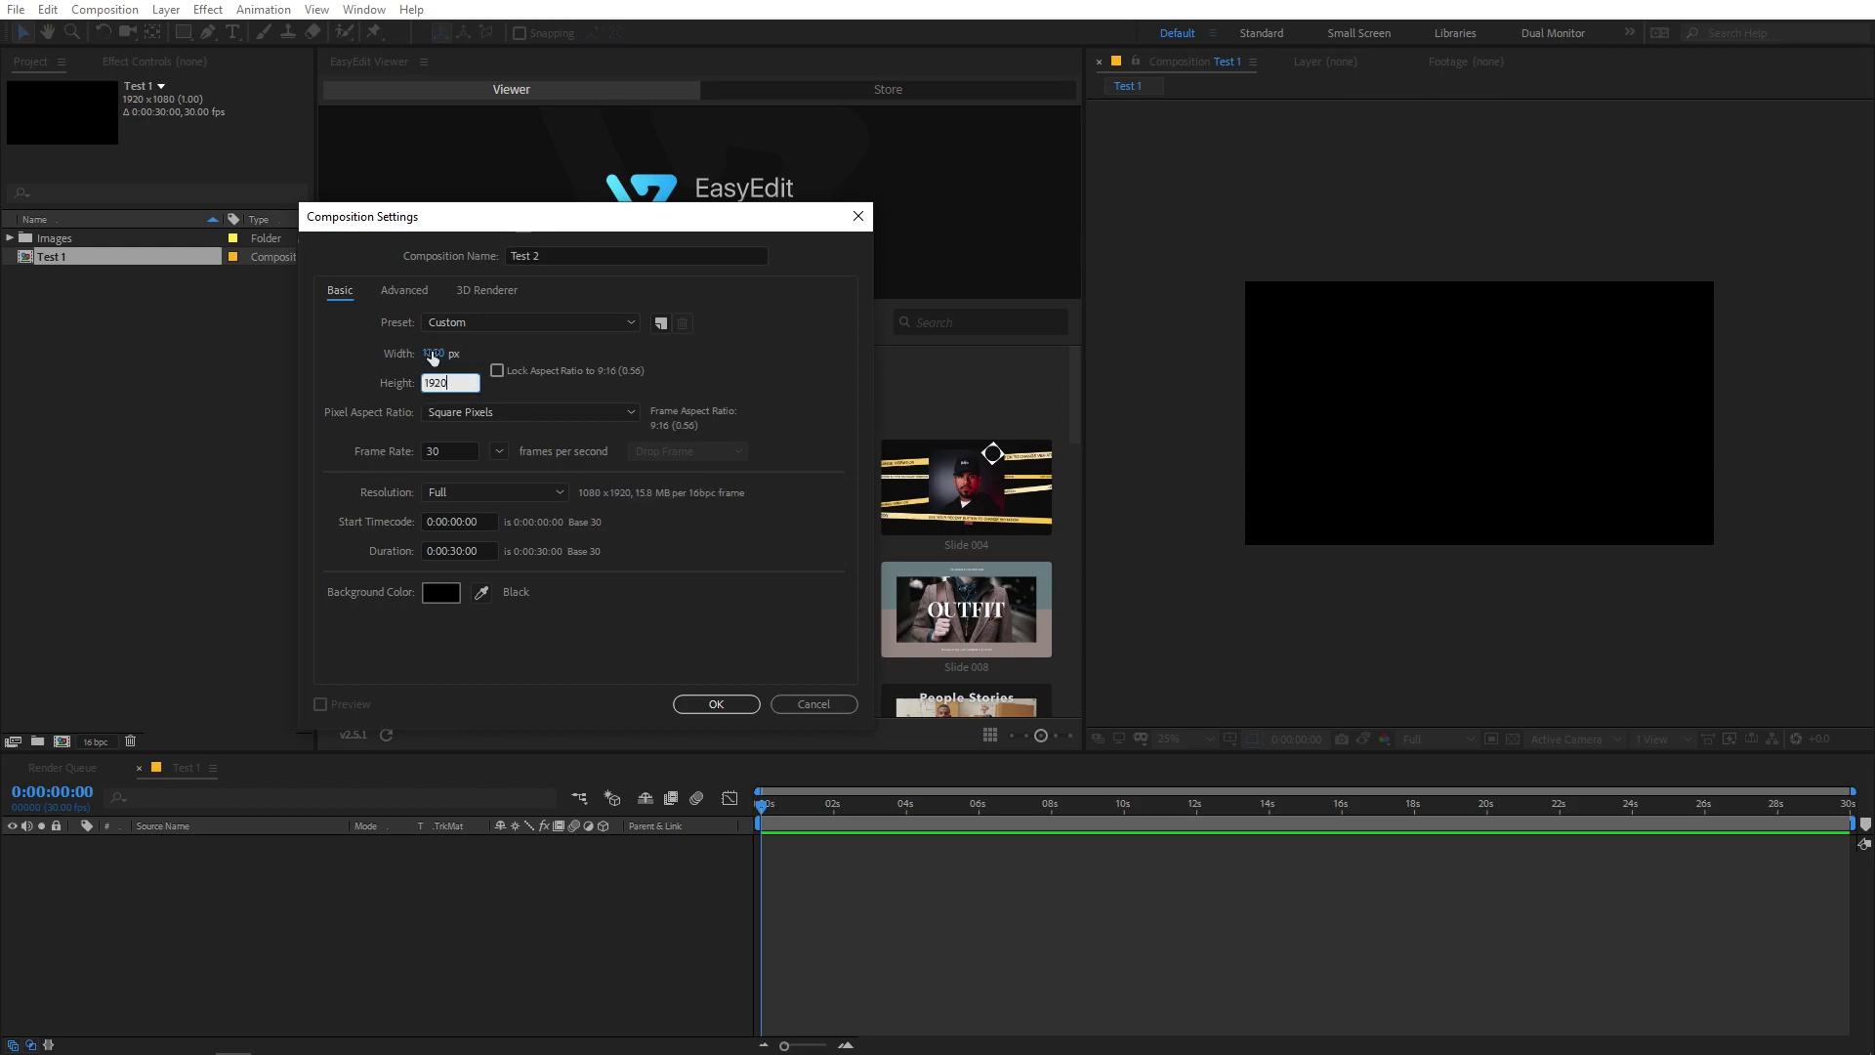
key("Return")
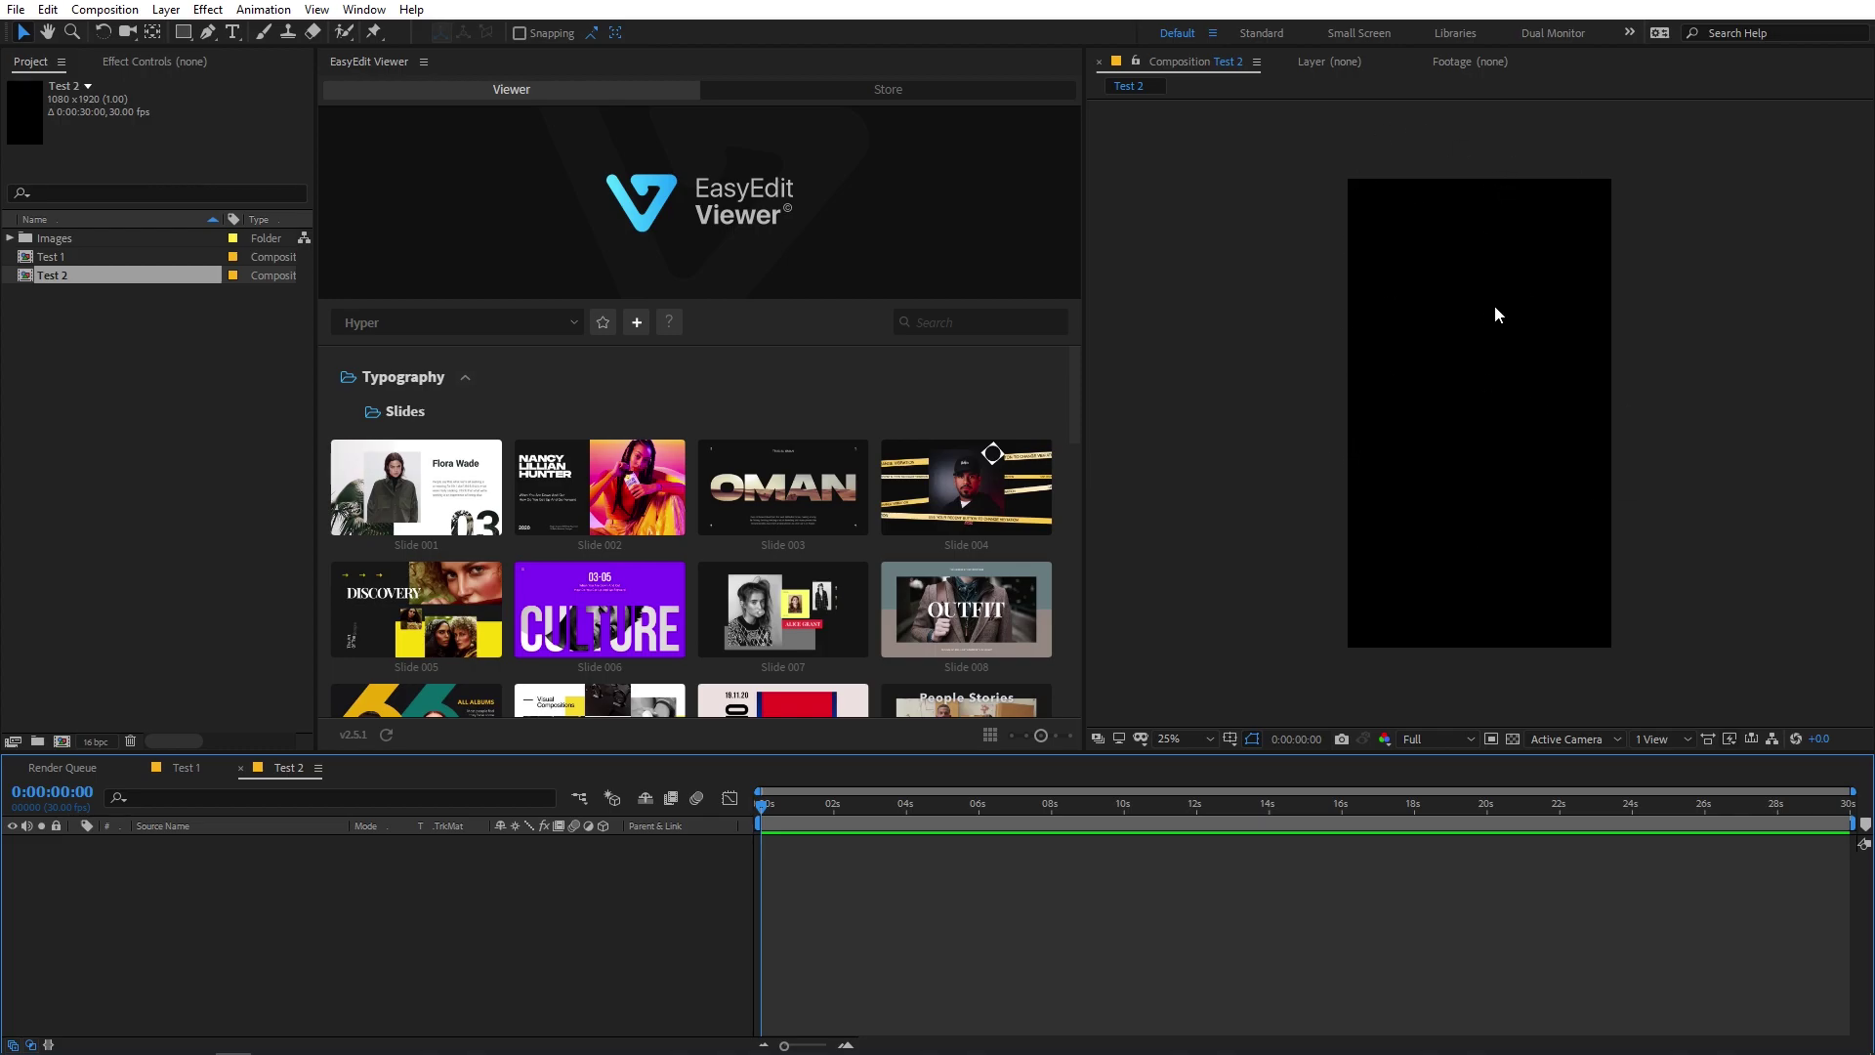
Reopen Test 1 and import the EasyEdit Slide 002 template into it
double_click(53, 256)
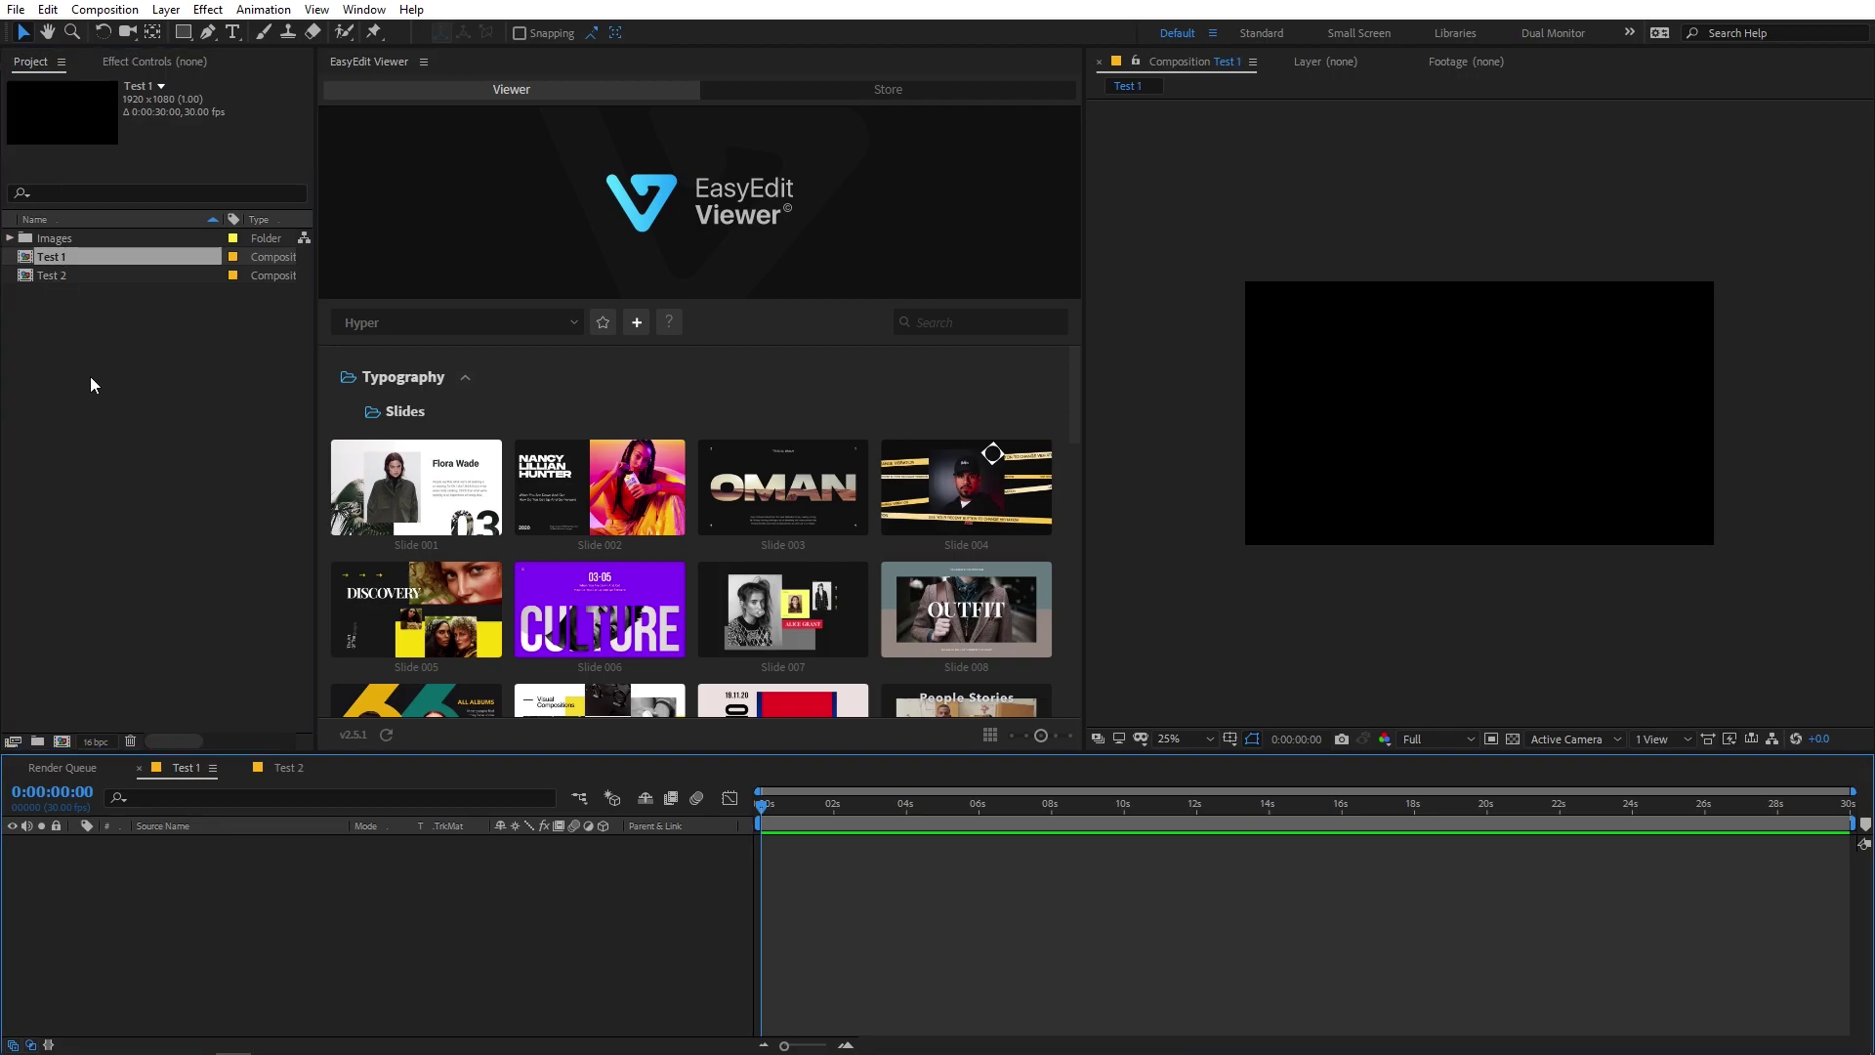
scroll(733, 551, "down", 3)
mouse_move(826, 587)
scroll(826, 587, "up", 3)
mouse_move(650, 512)
mouse_move(546, 531)
left_click(590, 539)
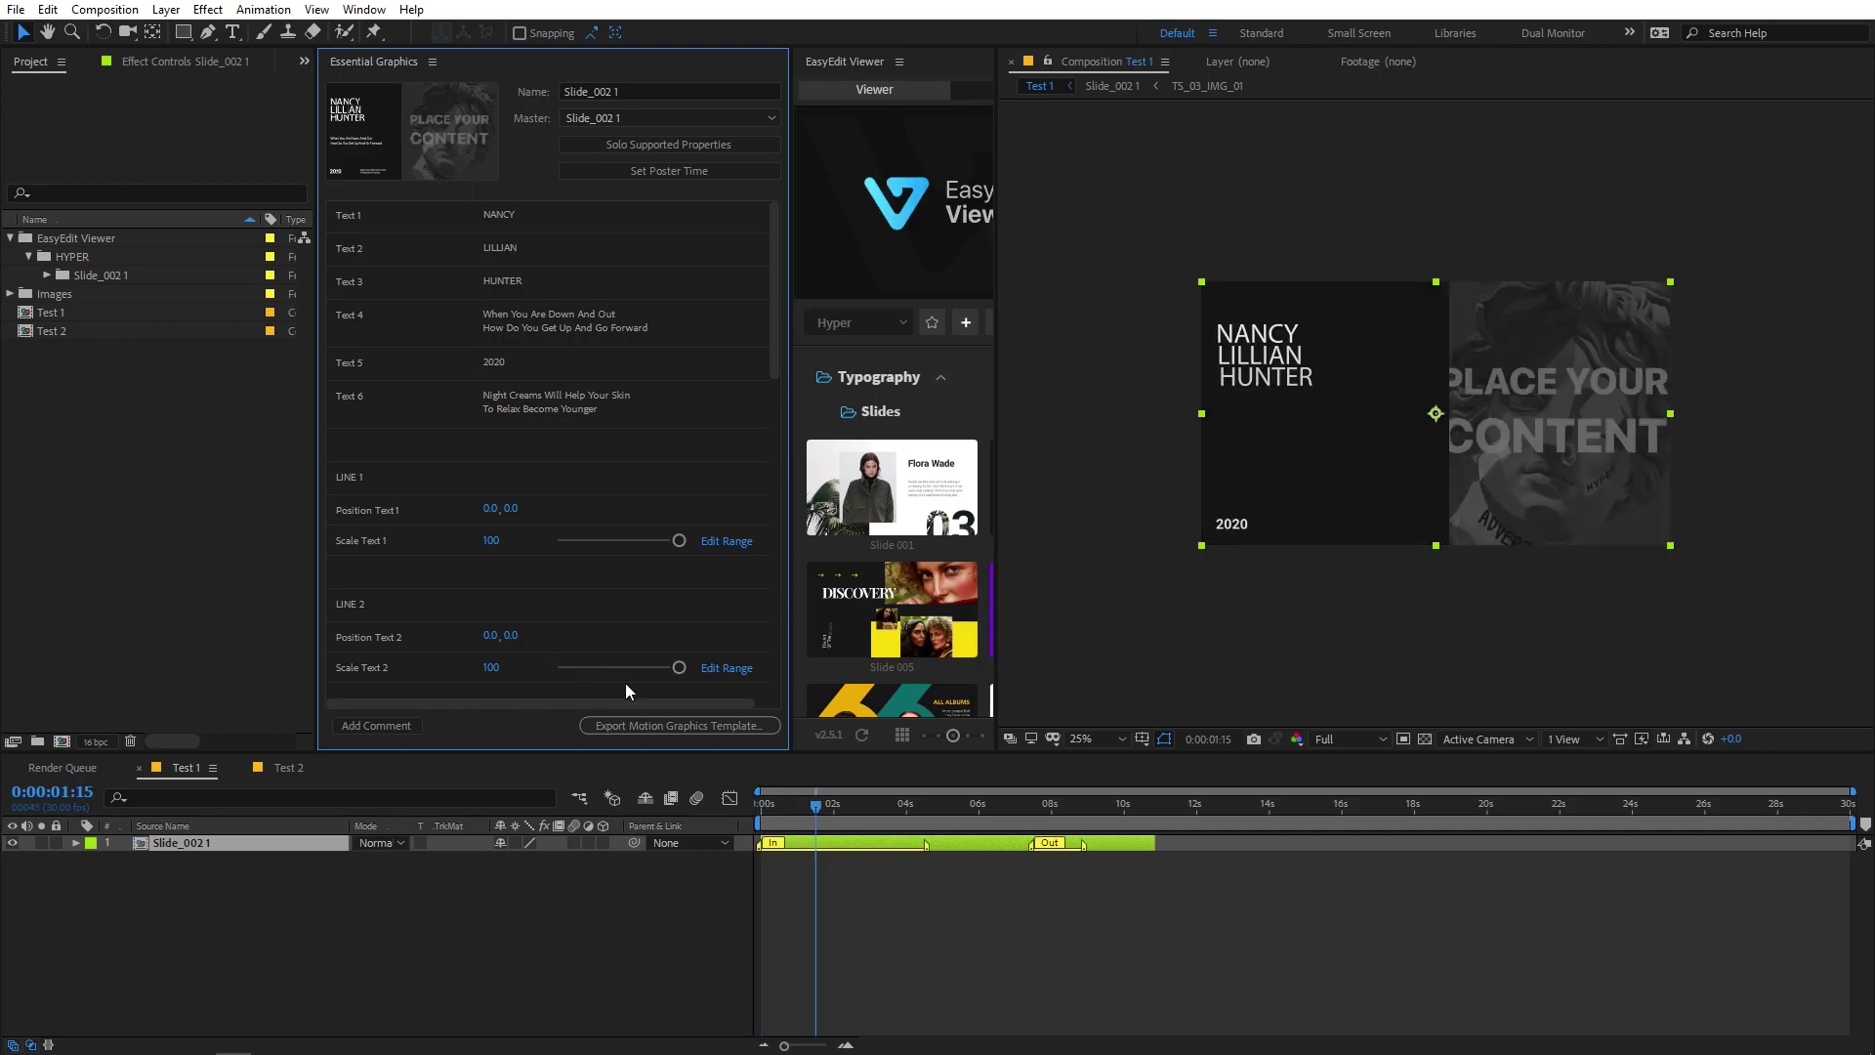
Preview the slide around 0:00:05:23, widen the template browser, and return to the start
left_click(879, 891)
left_click_drag(815, 807, 970, 807)
left_click_drag(996, 360, 1135, 378)
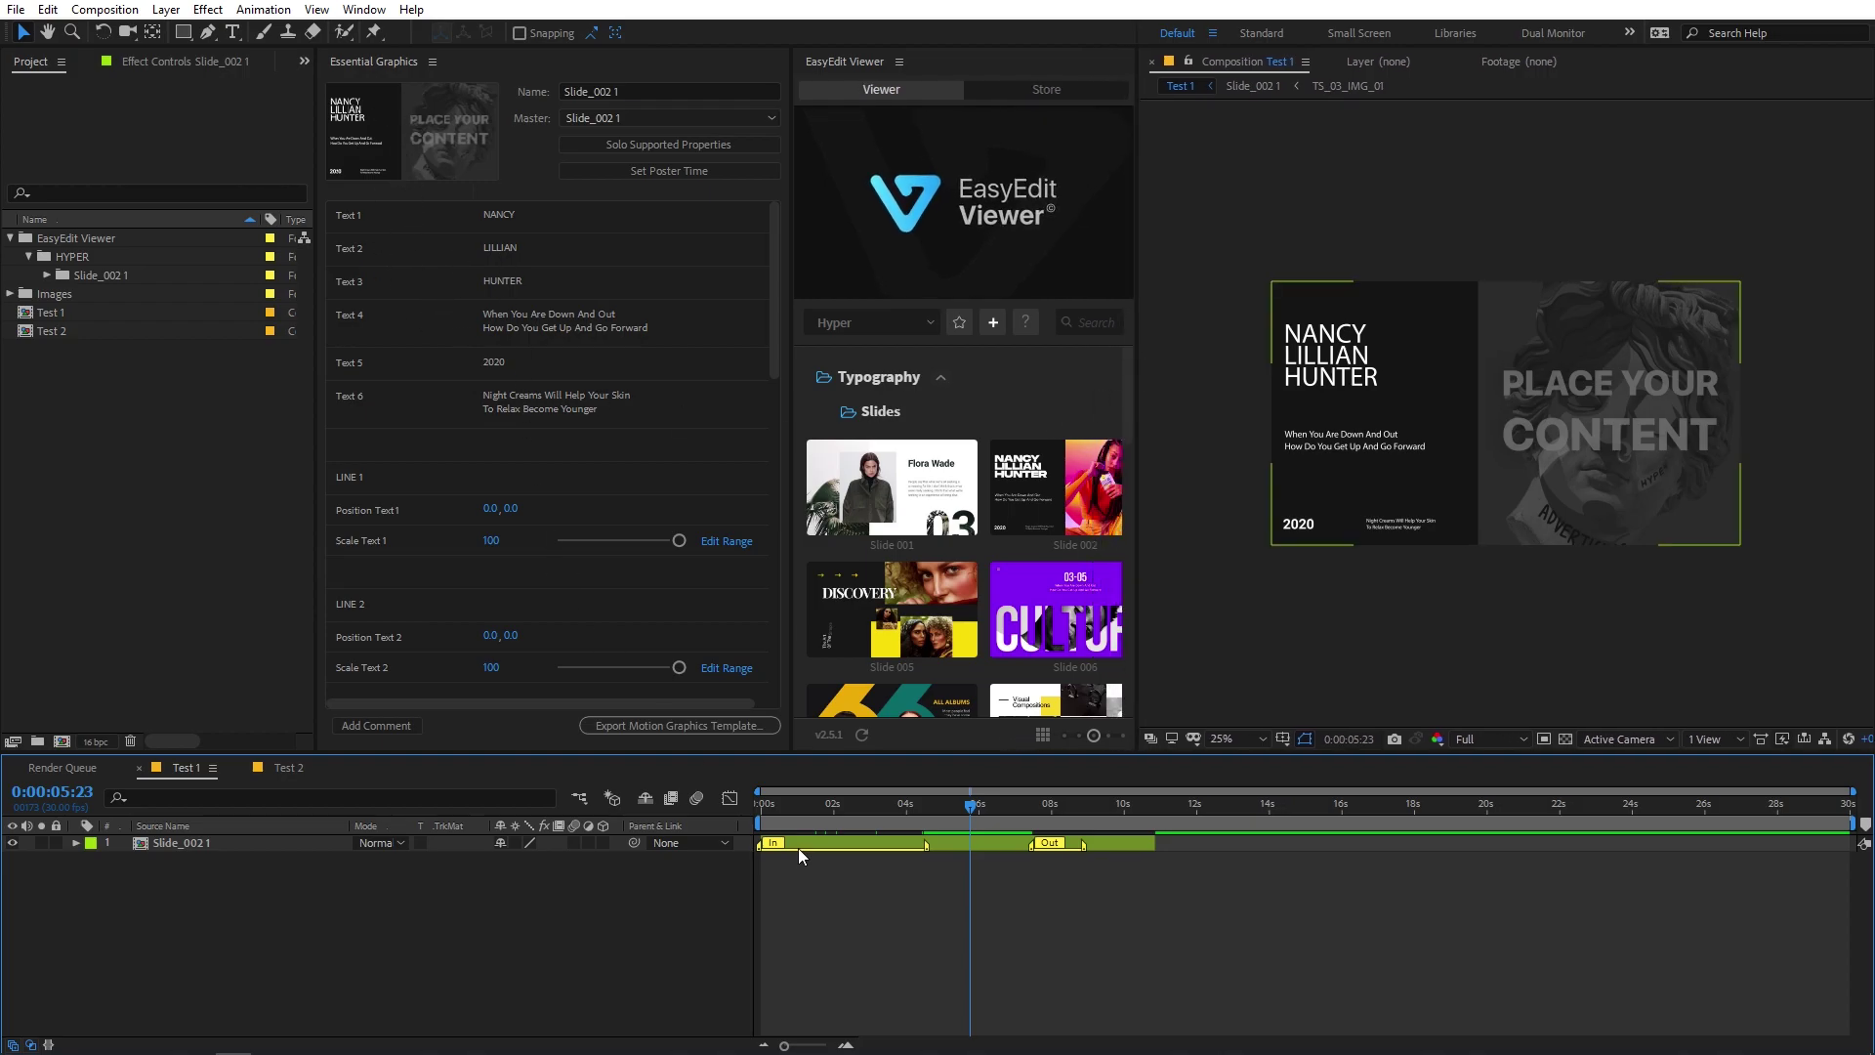
key("Home")
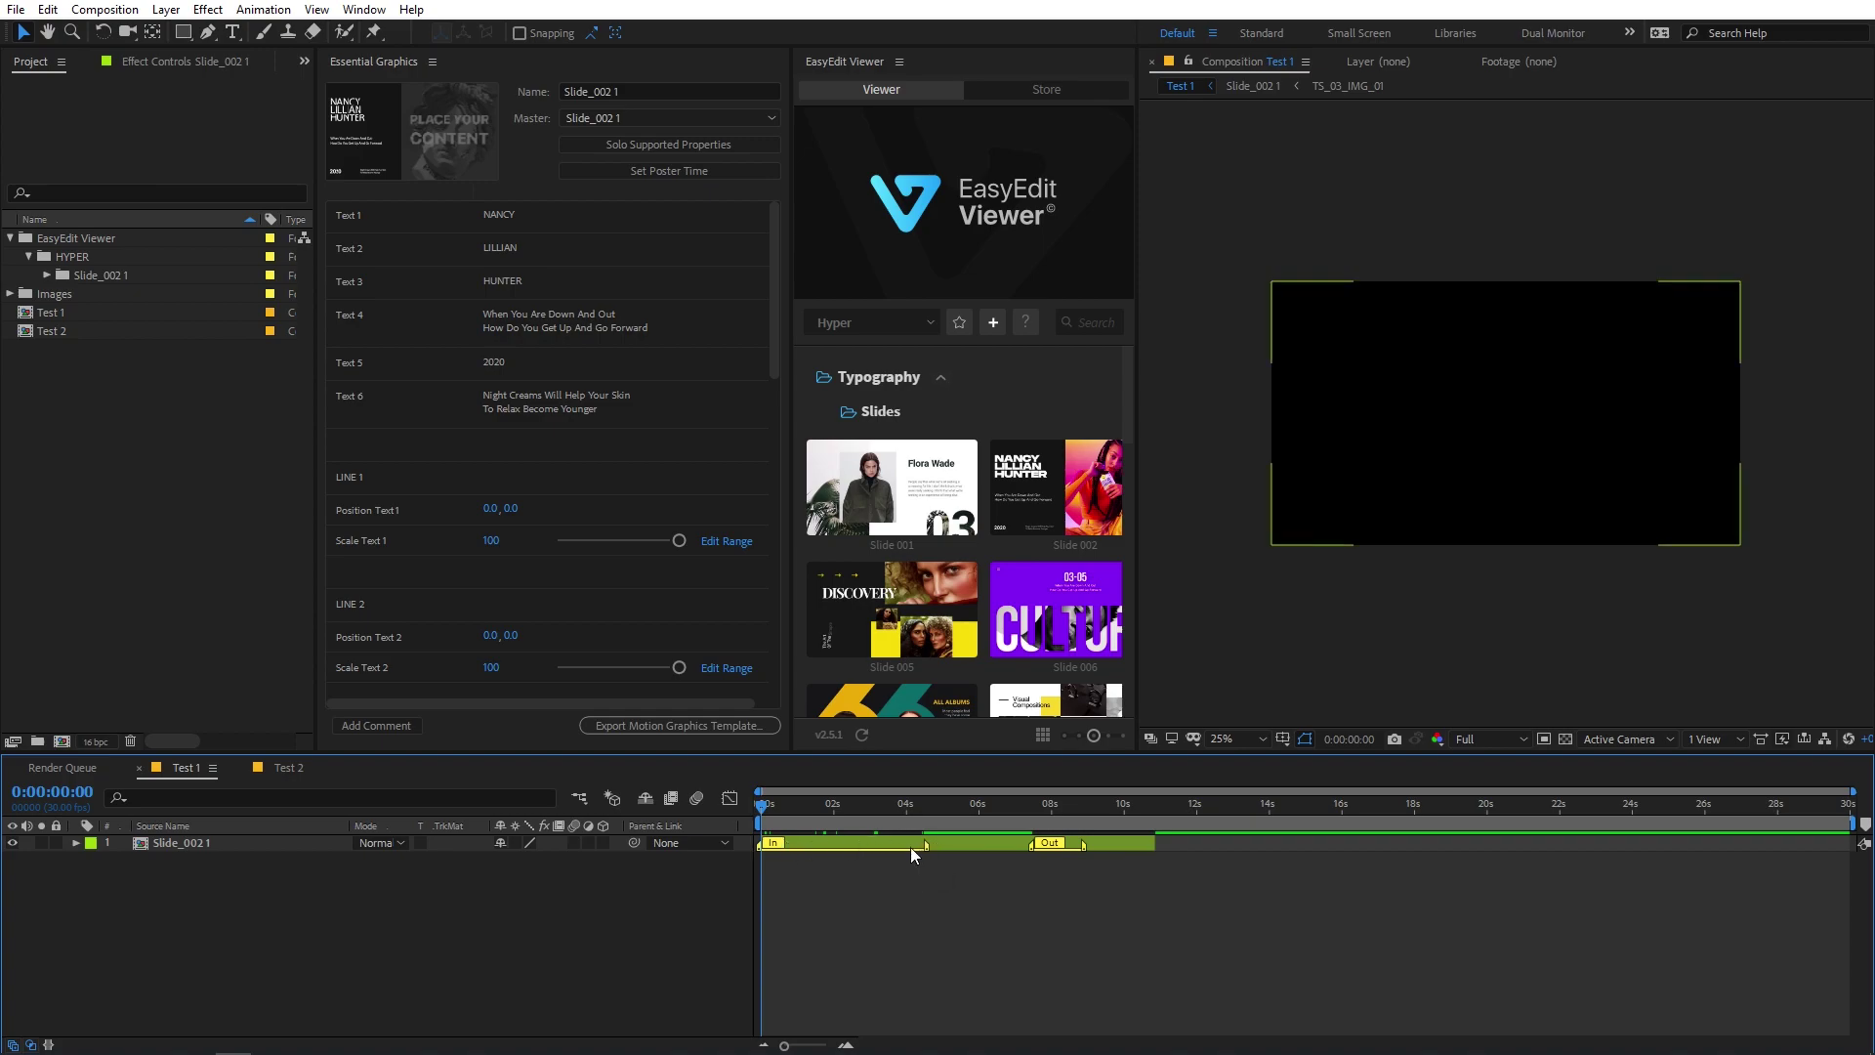
Shorten the slide's In animation range, shift its Out range later, and park at 0:00:05:10
left_click_drag(989, 842, 889, 842)
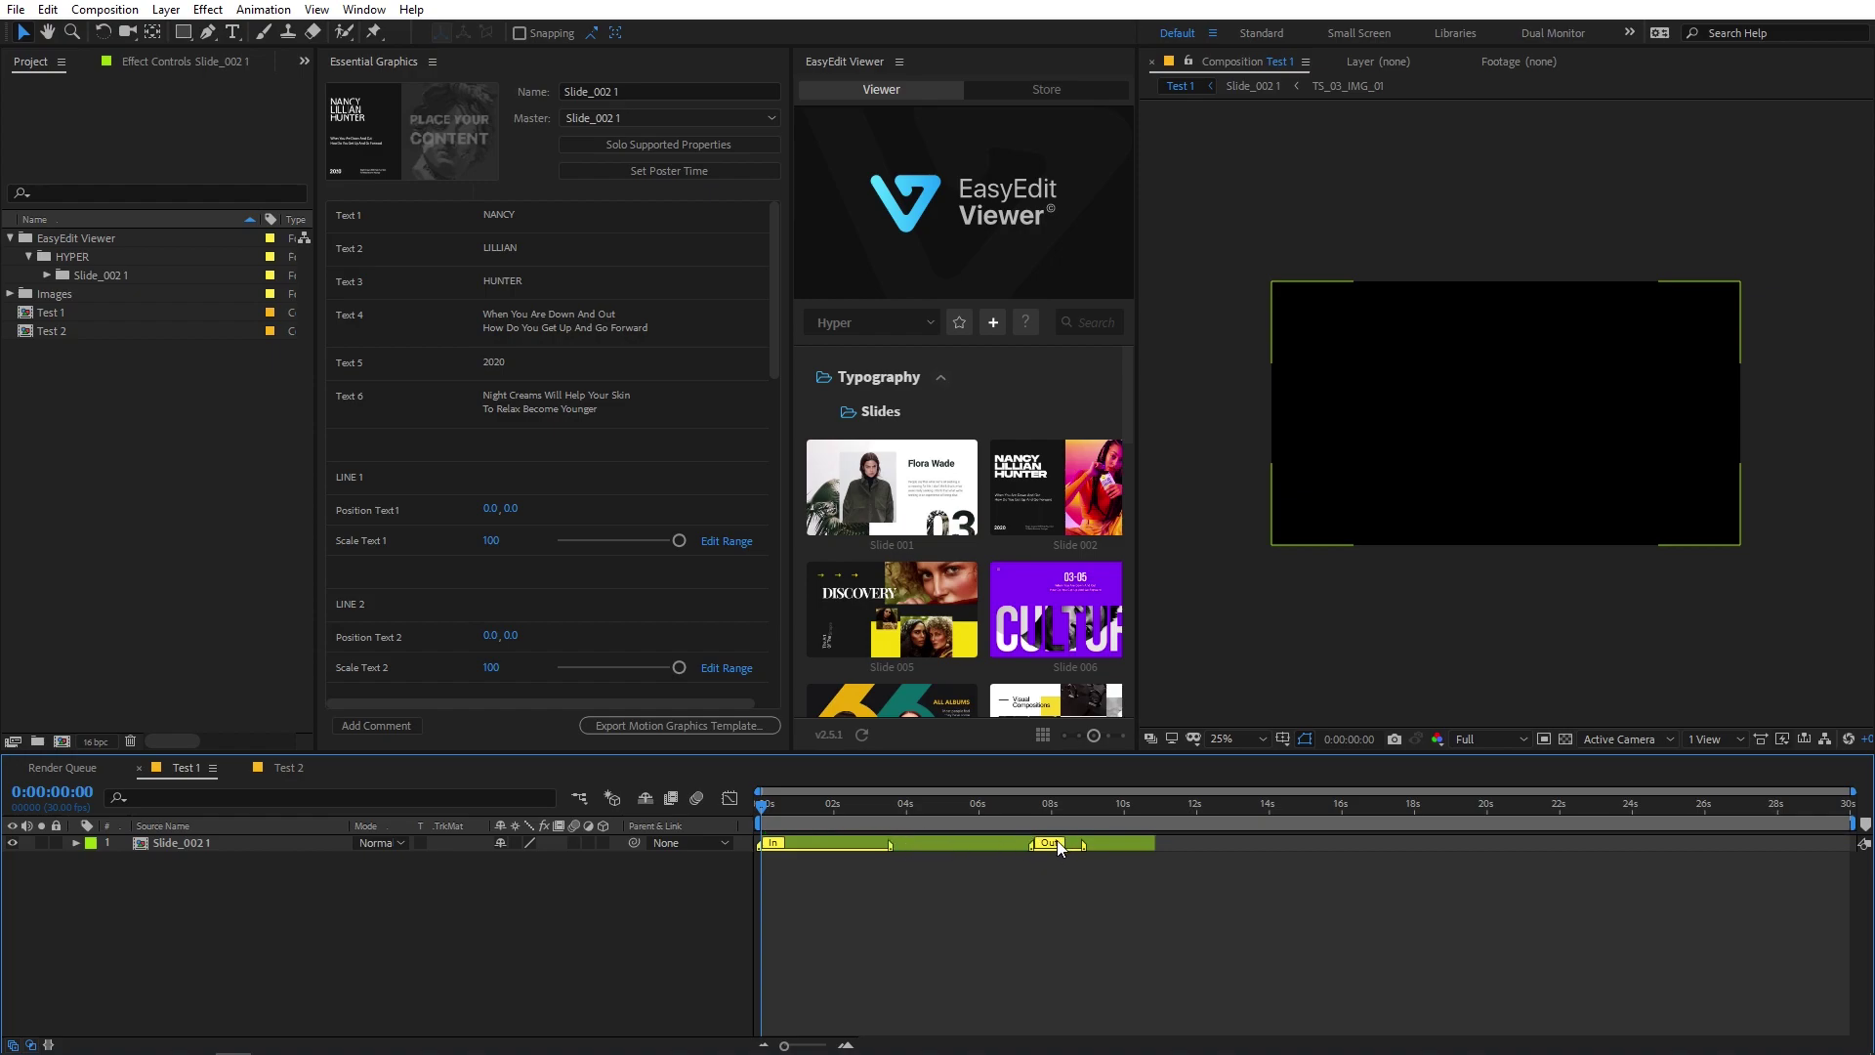
left_click(1053, 844)
left_click_drag(1053, 844, 1094, 844)
left_click(937, 879)
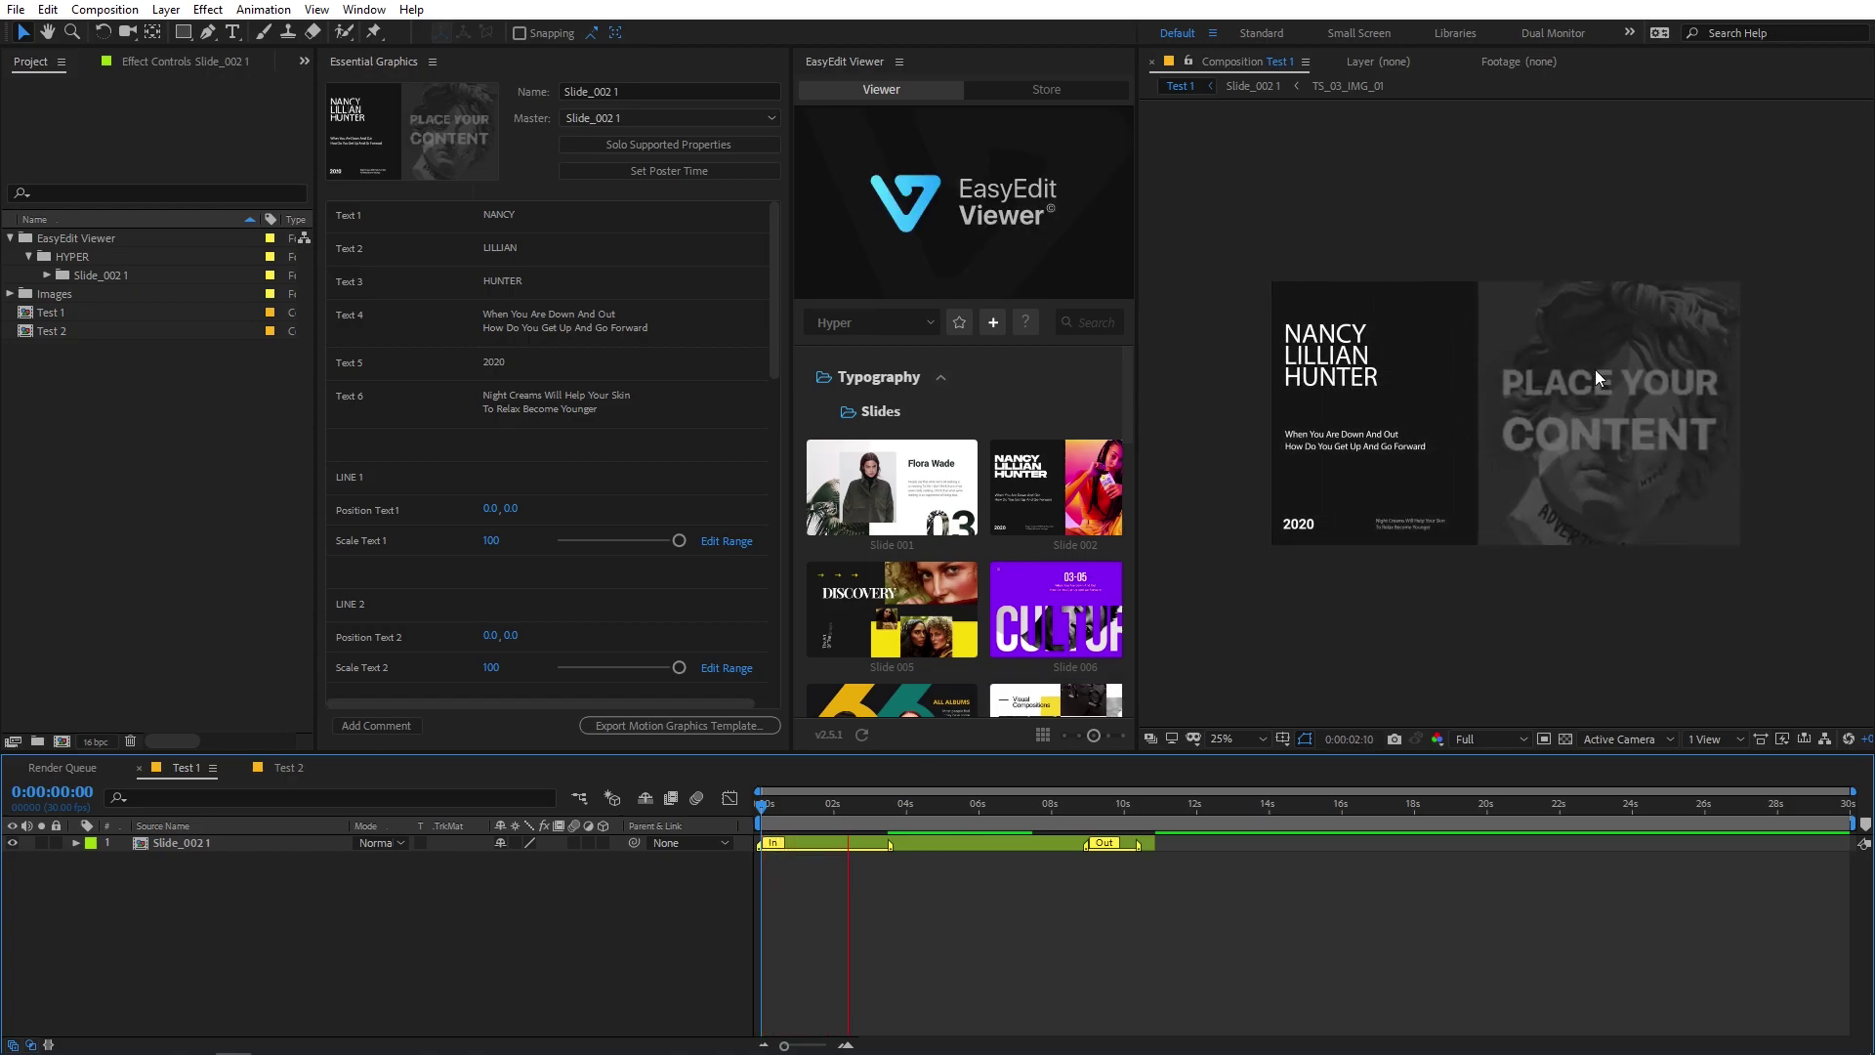
left_click_drag(935, 803, 954, 805)
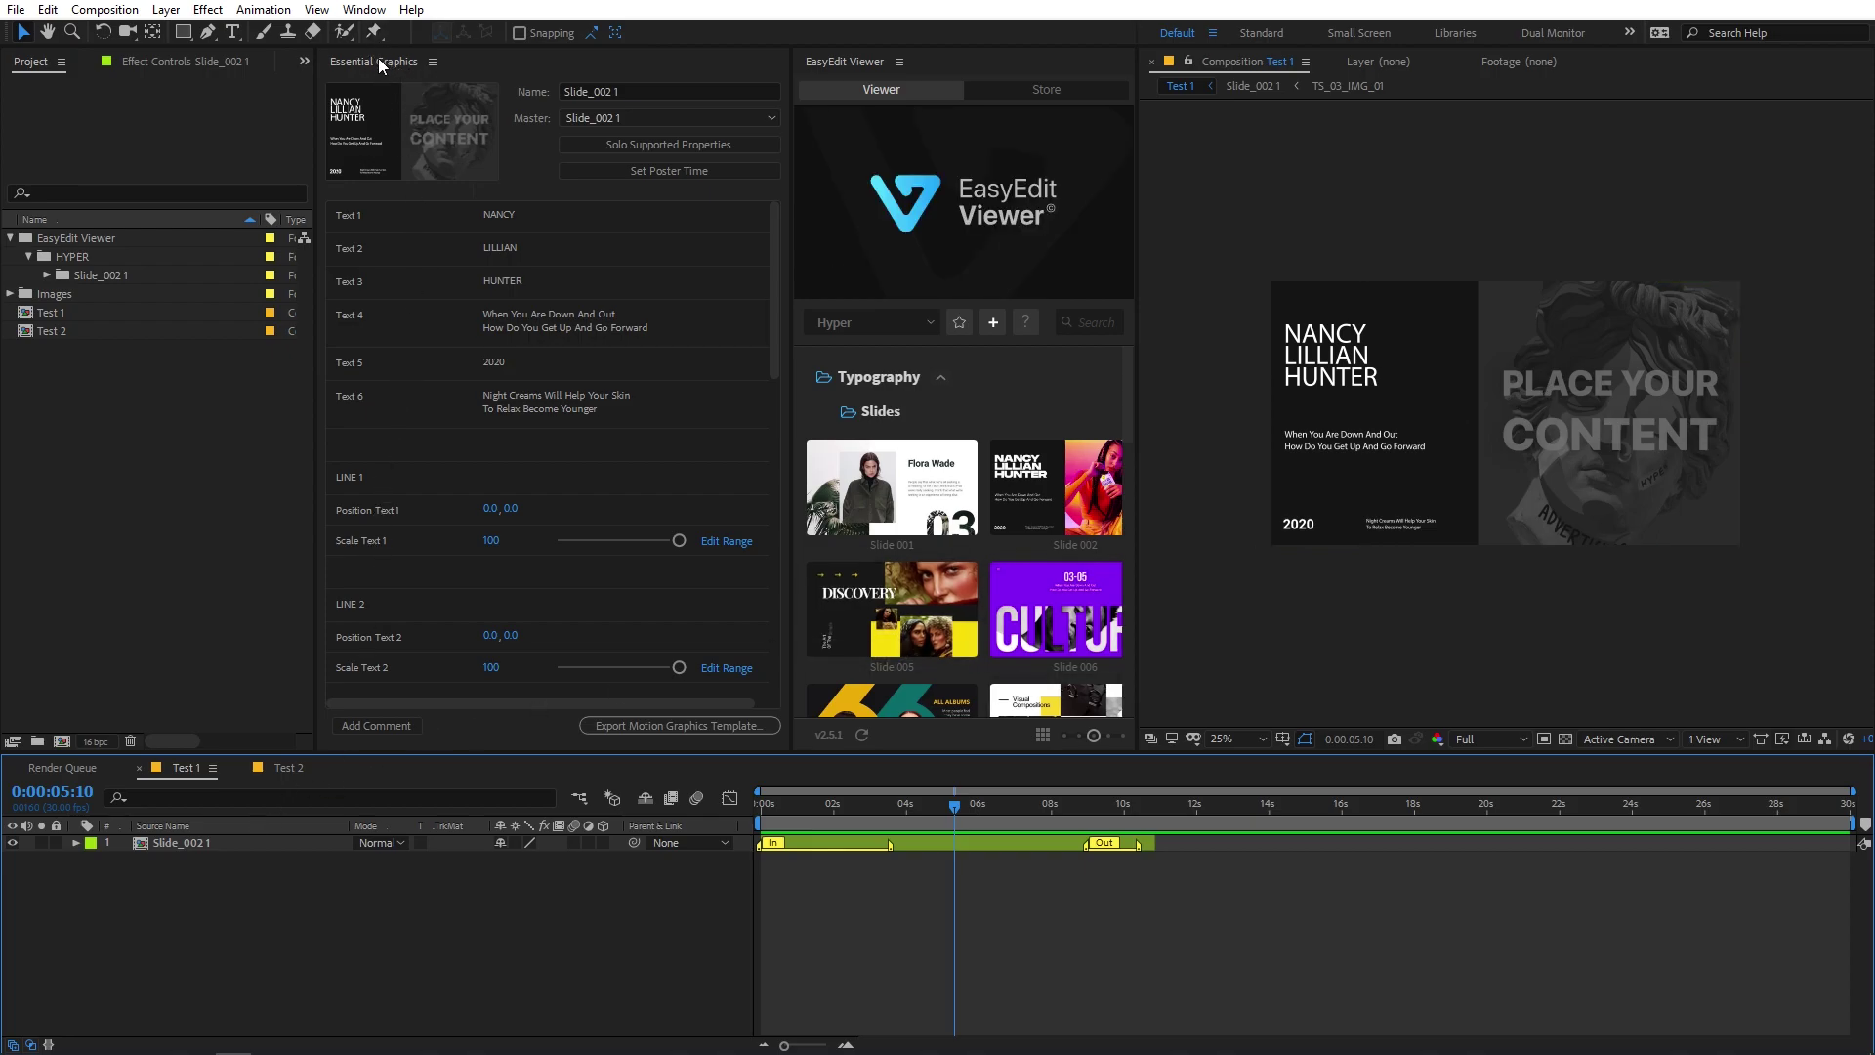
Replace the Text 1, Text 2 and Text 3 lines with Motion, DESIGN and COURSE
left_click(507, 215)
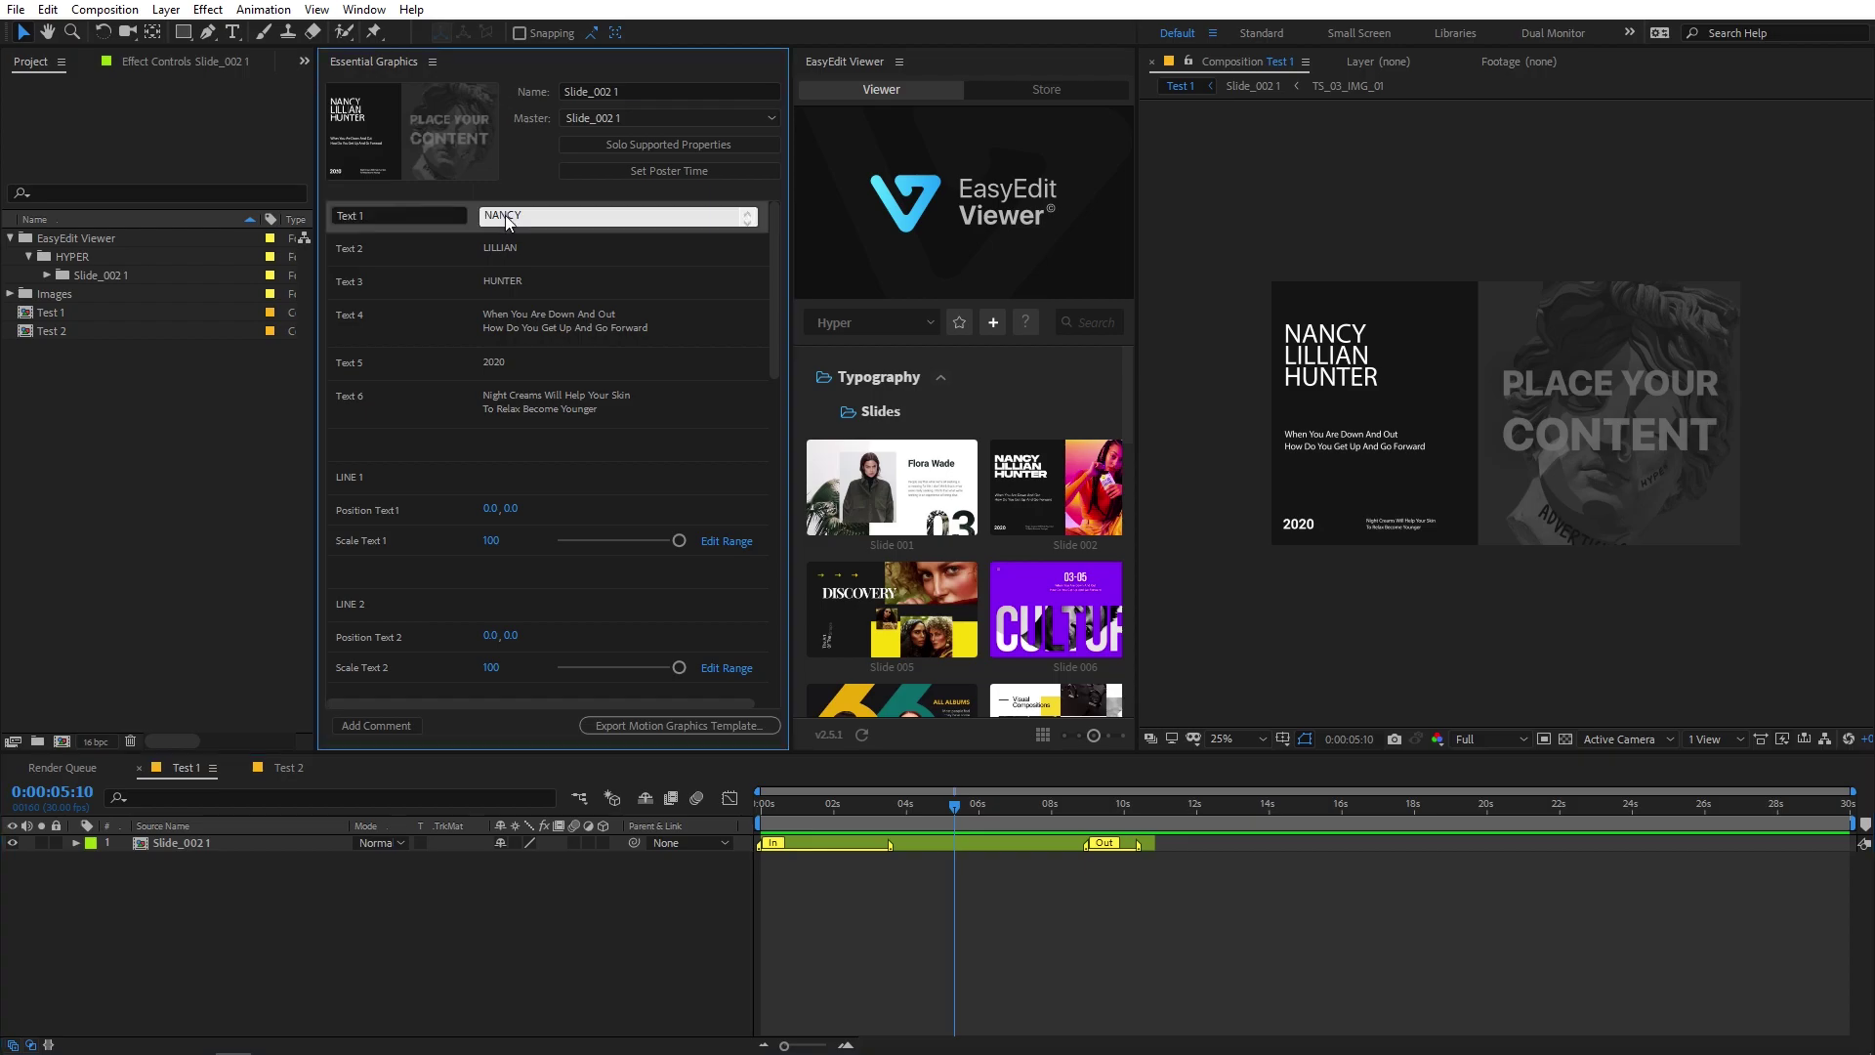
type("Moti")
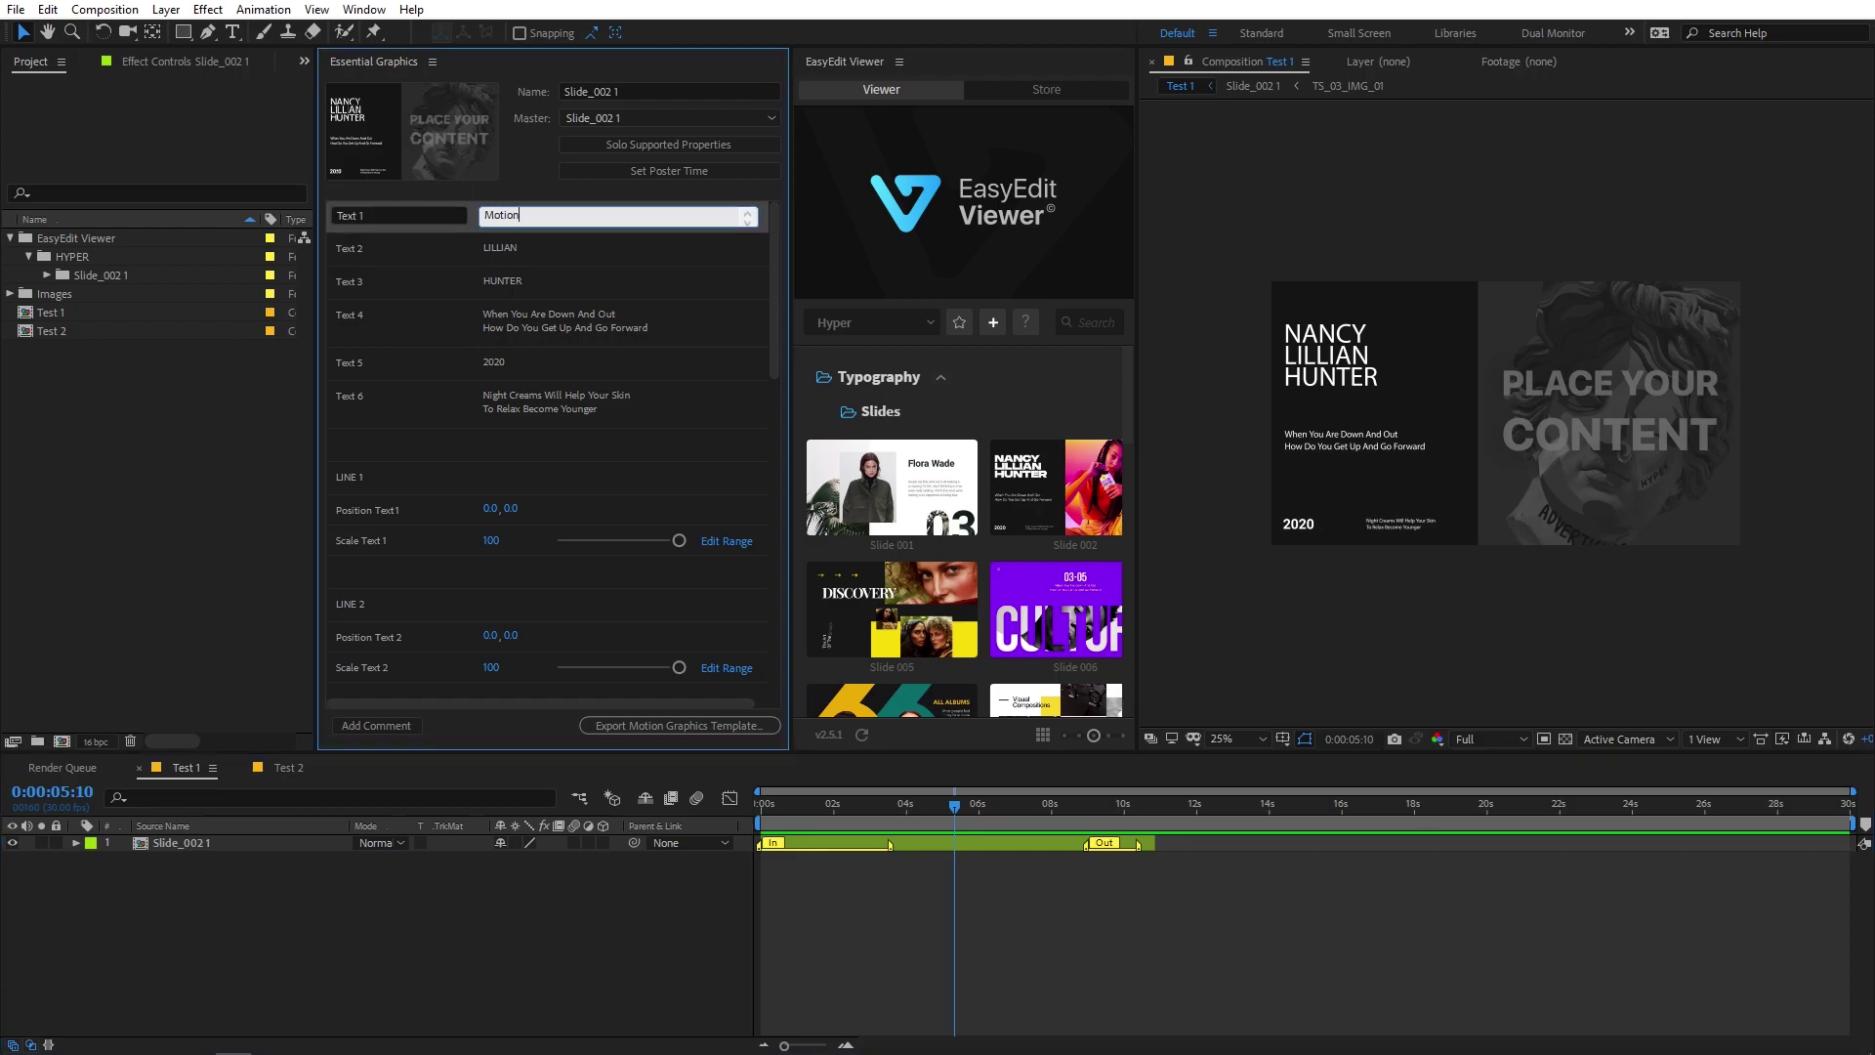
type("on")
key("Return")
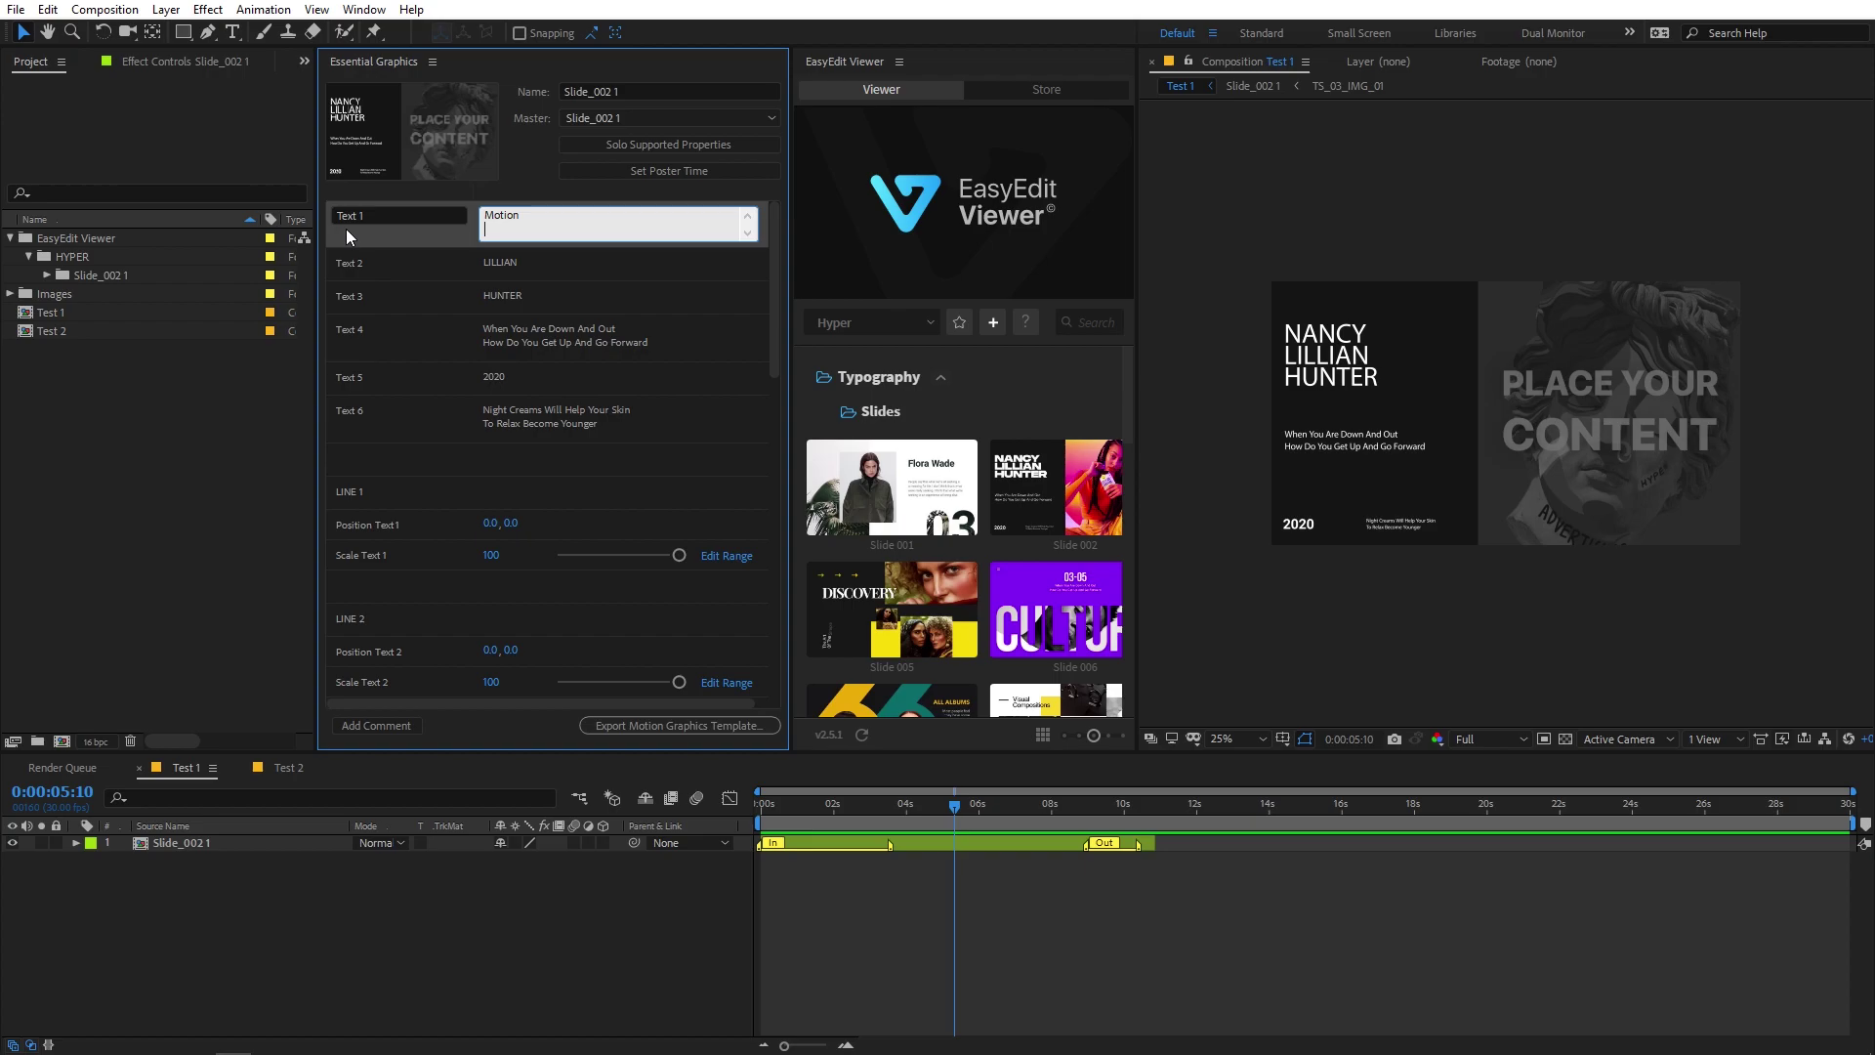
left_click(438, 291)
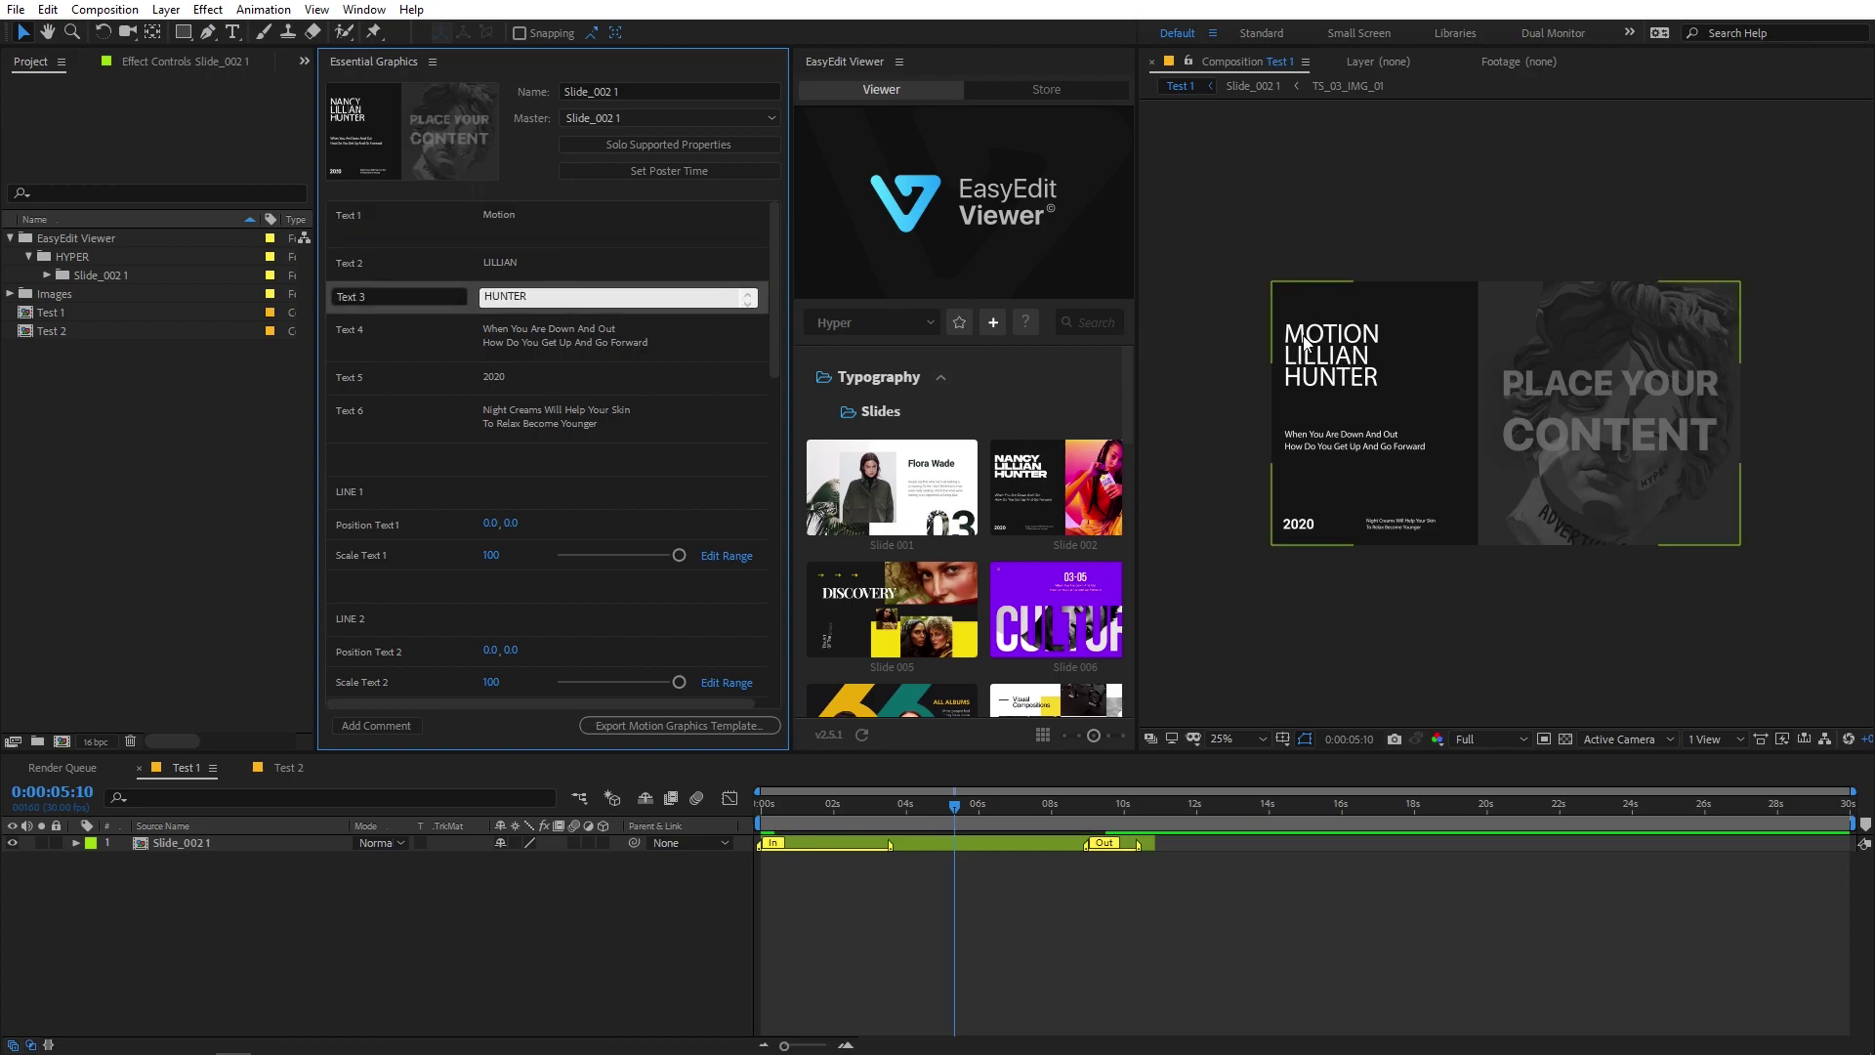
left_click(531, 262)
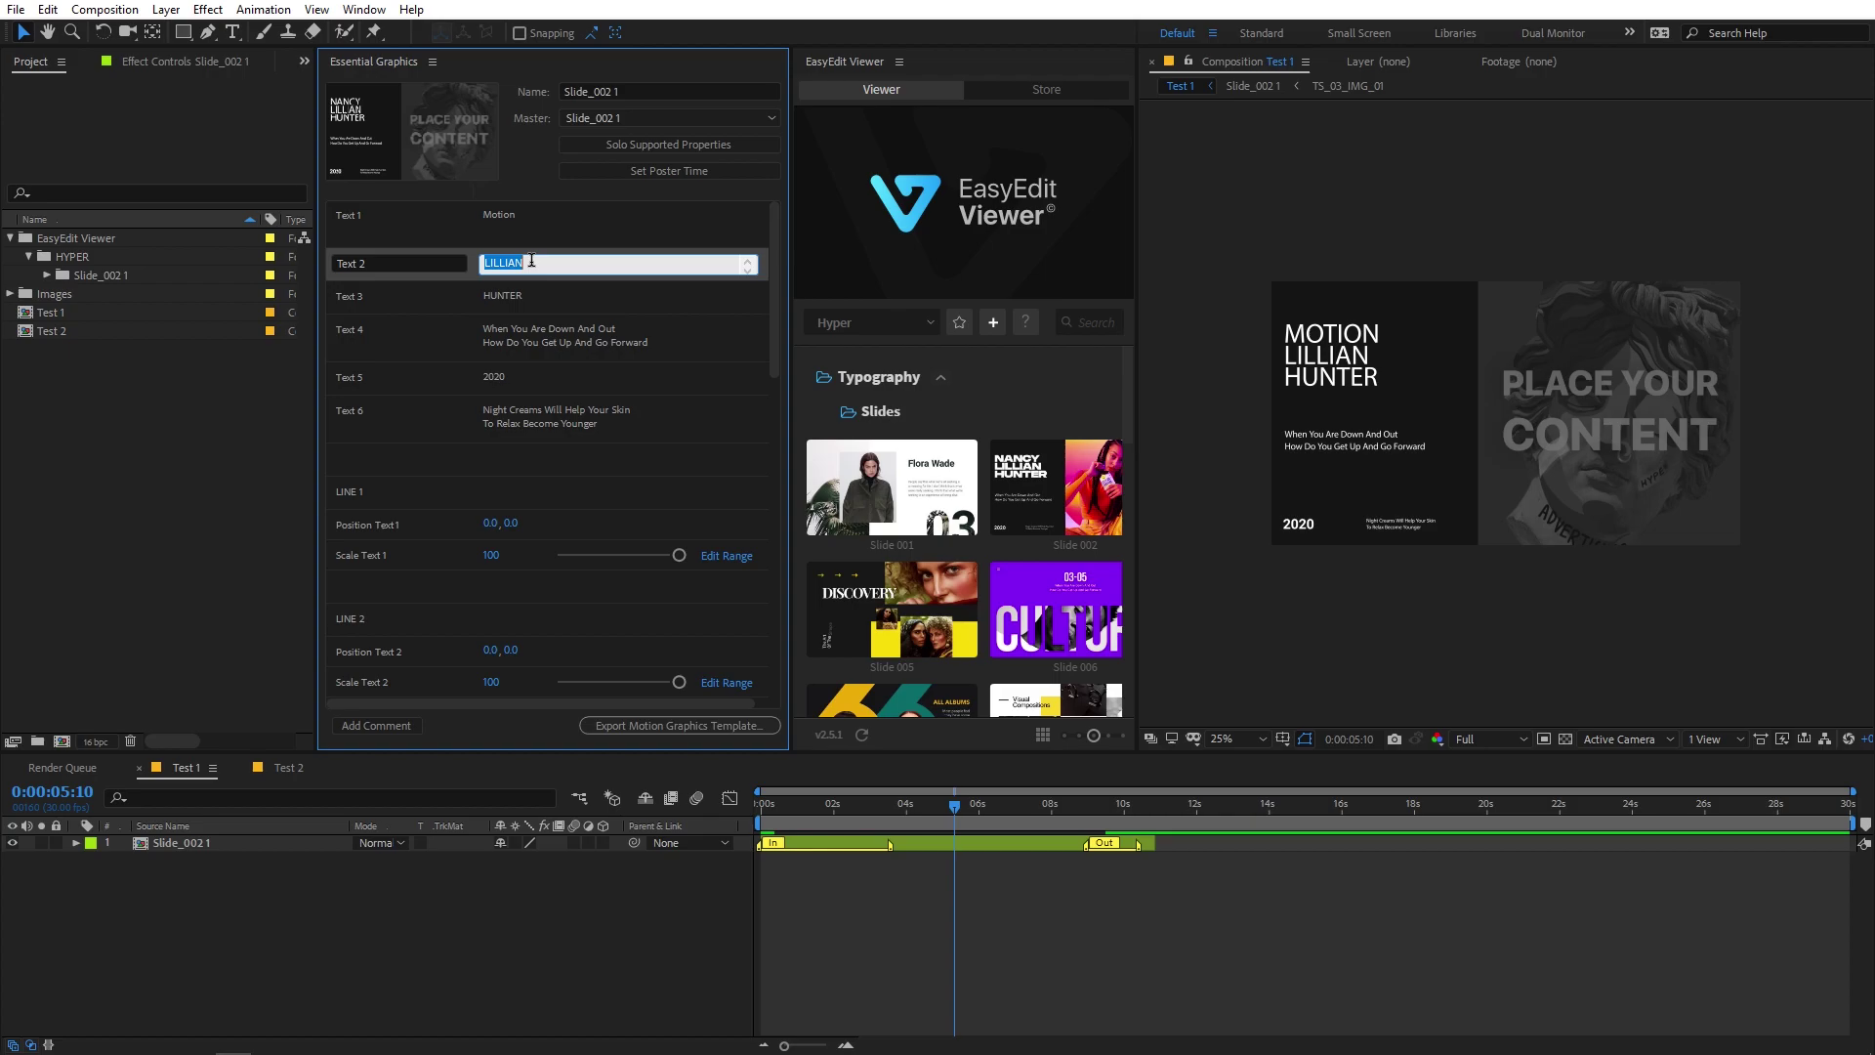
type("M")
type("ESIGN")
left_click(542, 291)
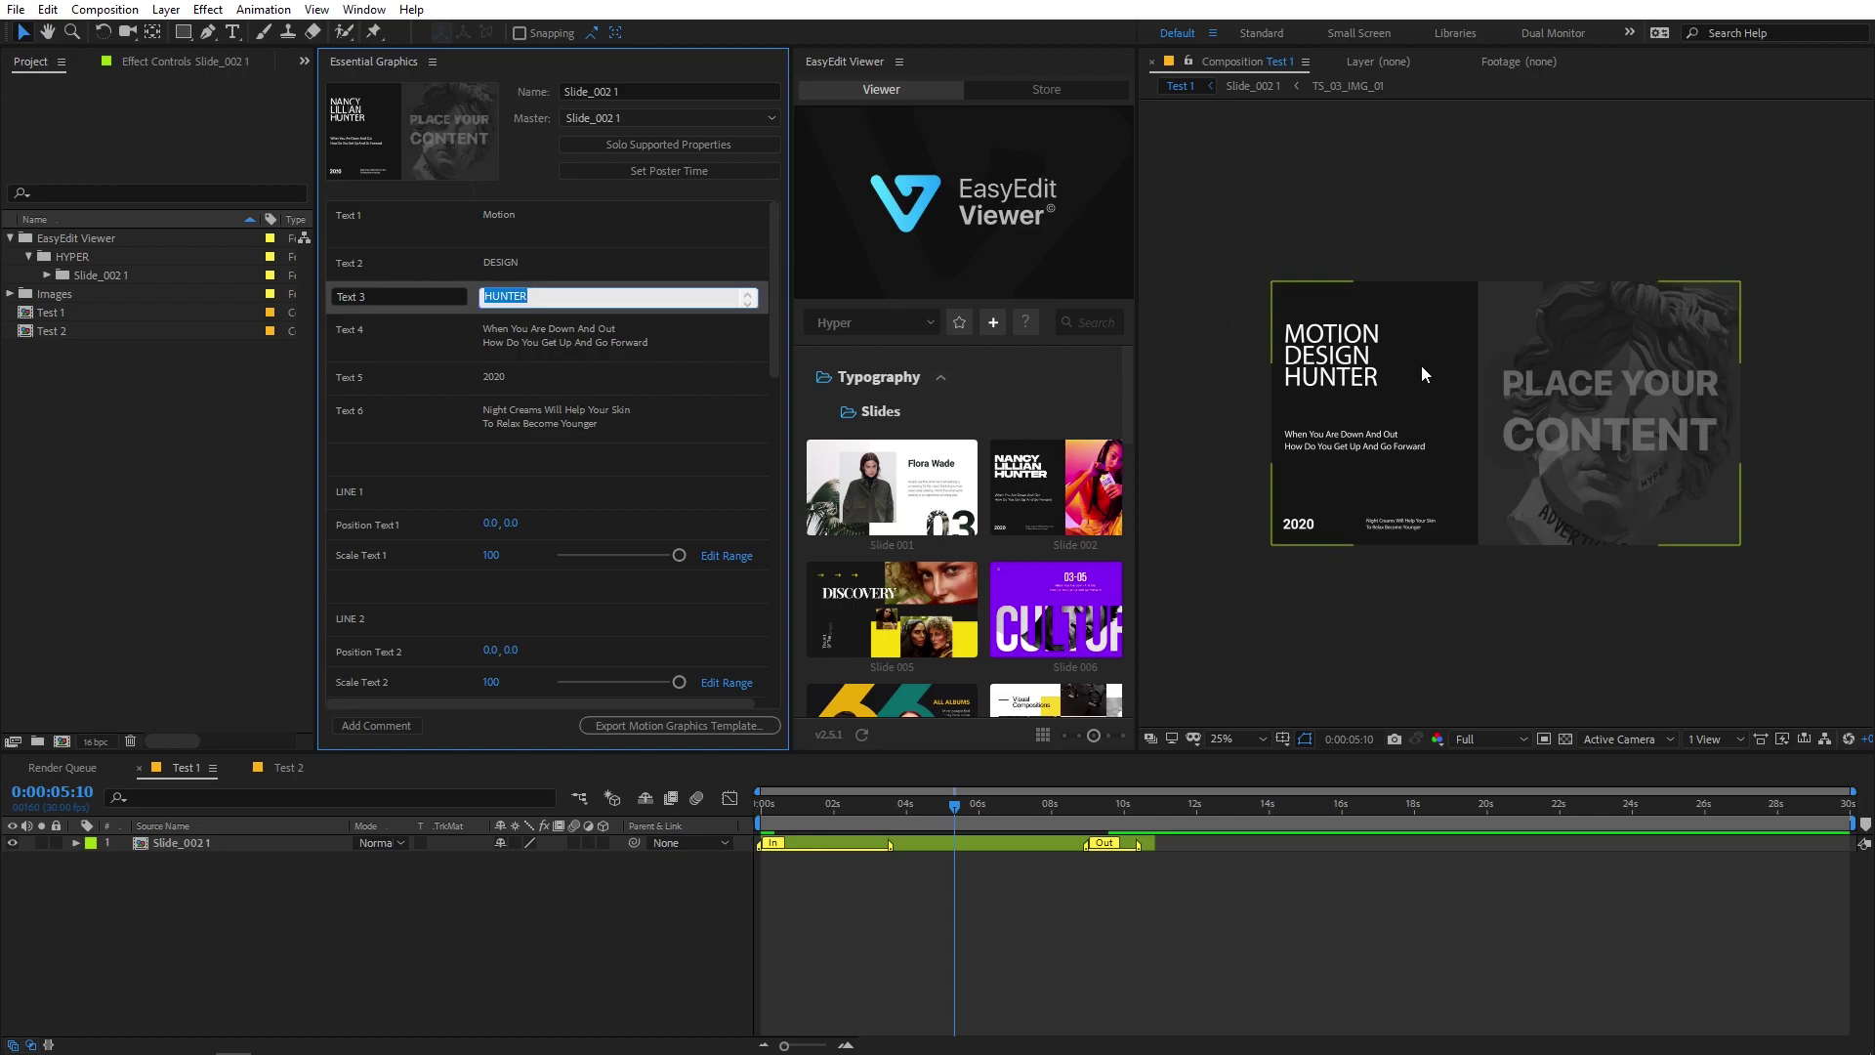
type("COURS")
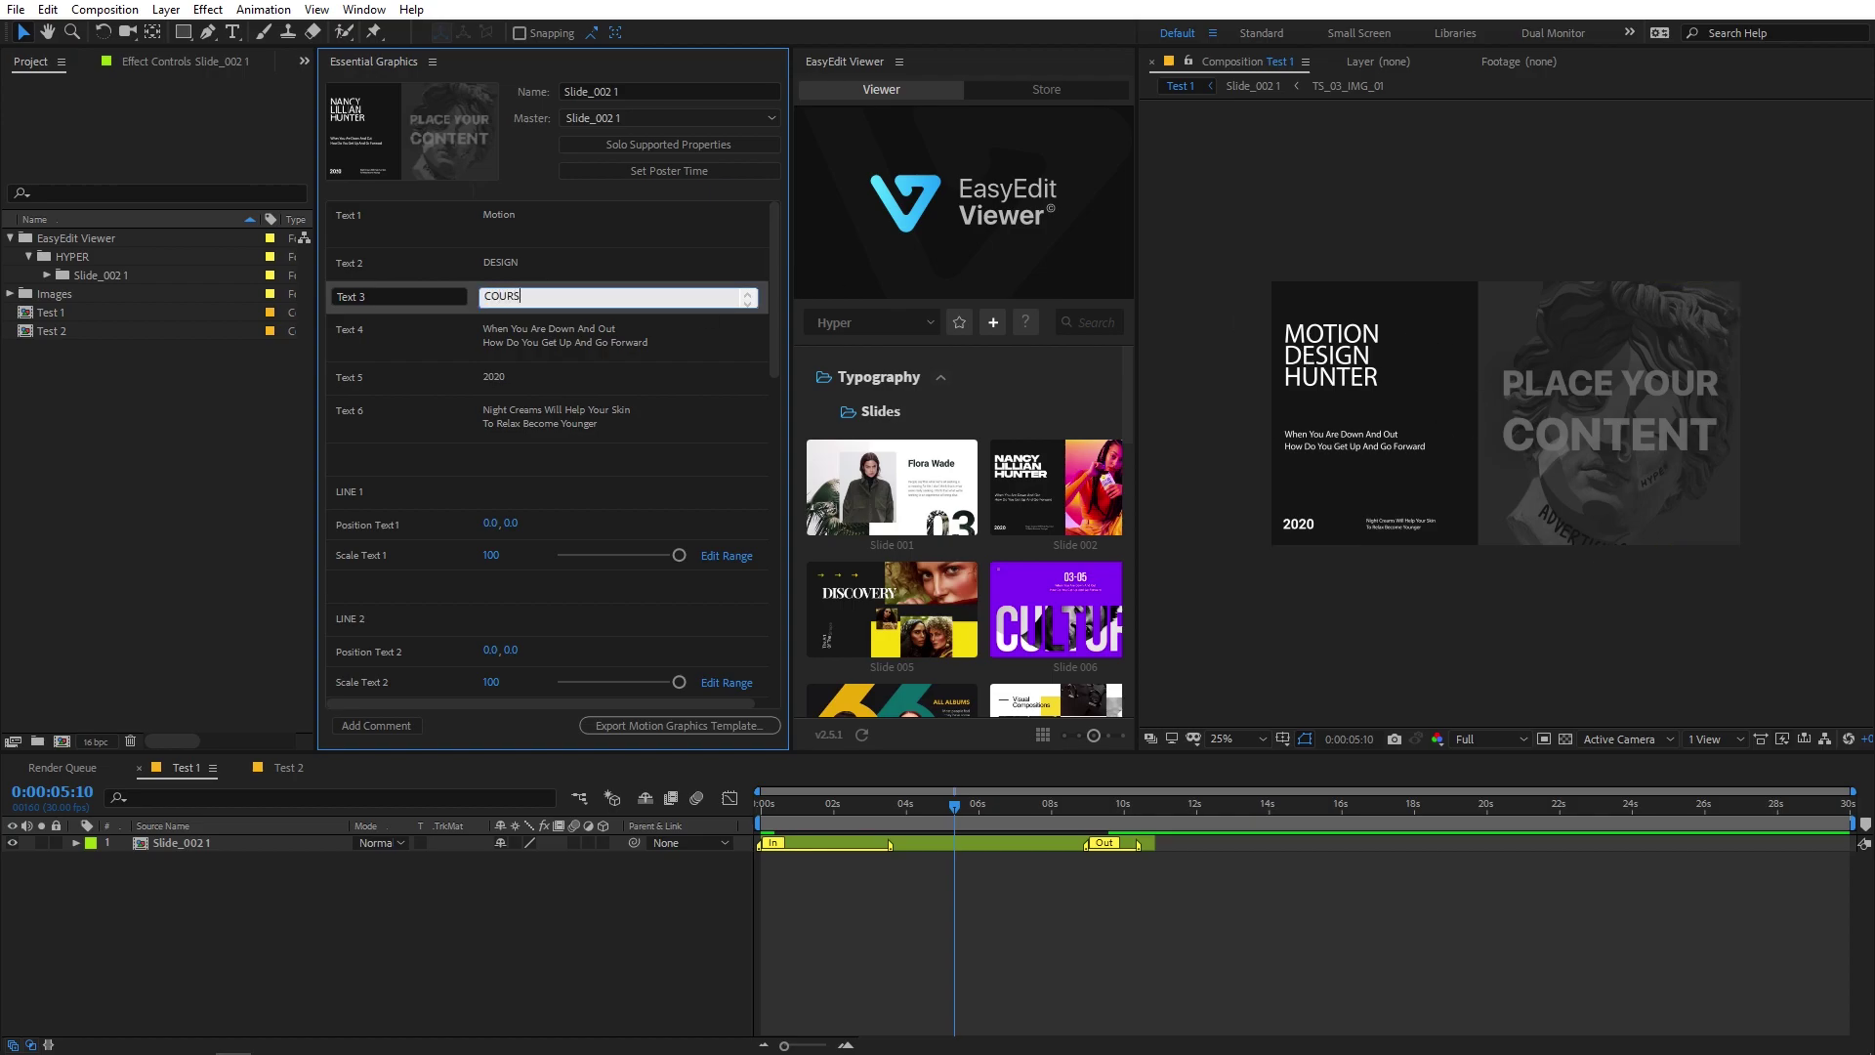
type("E")
left_click(436, 334)
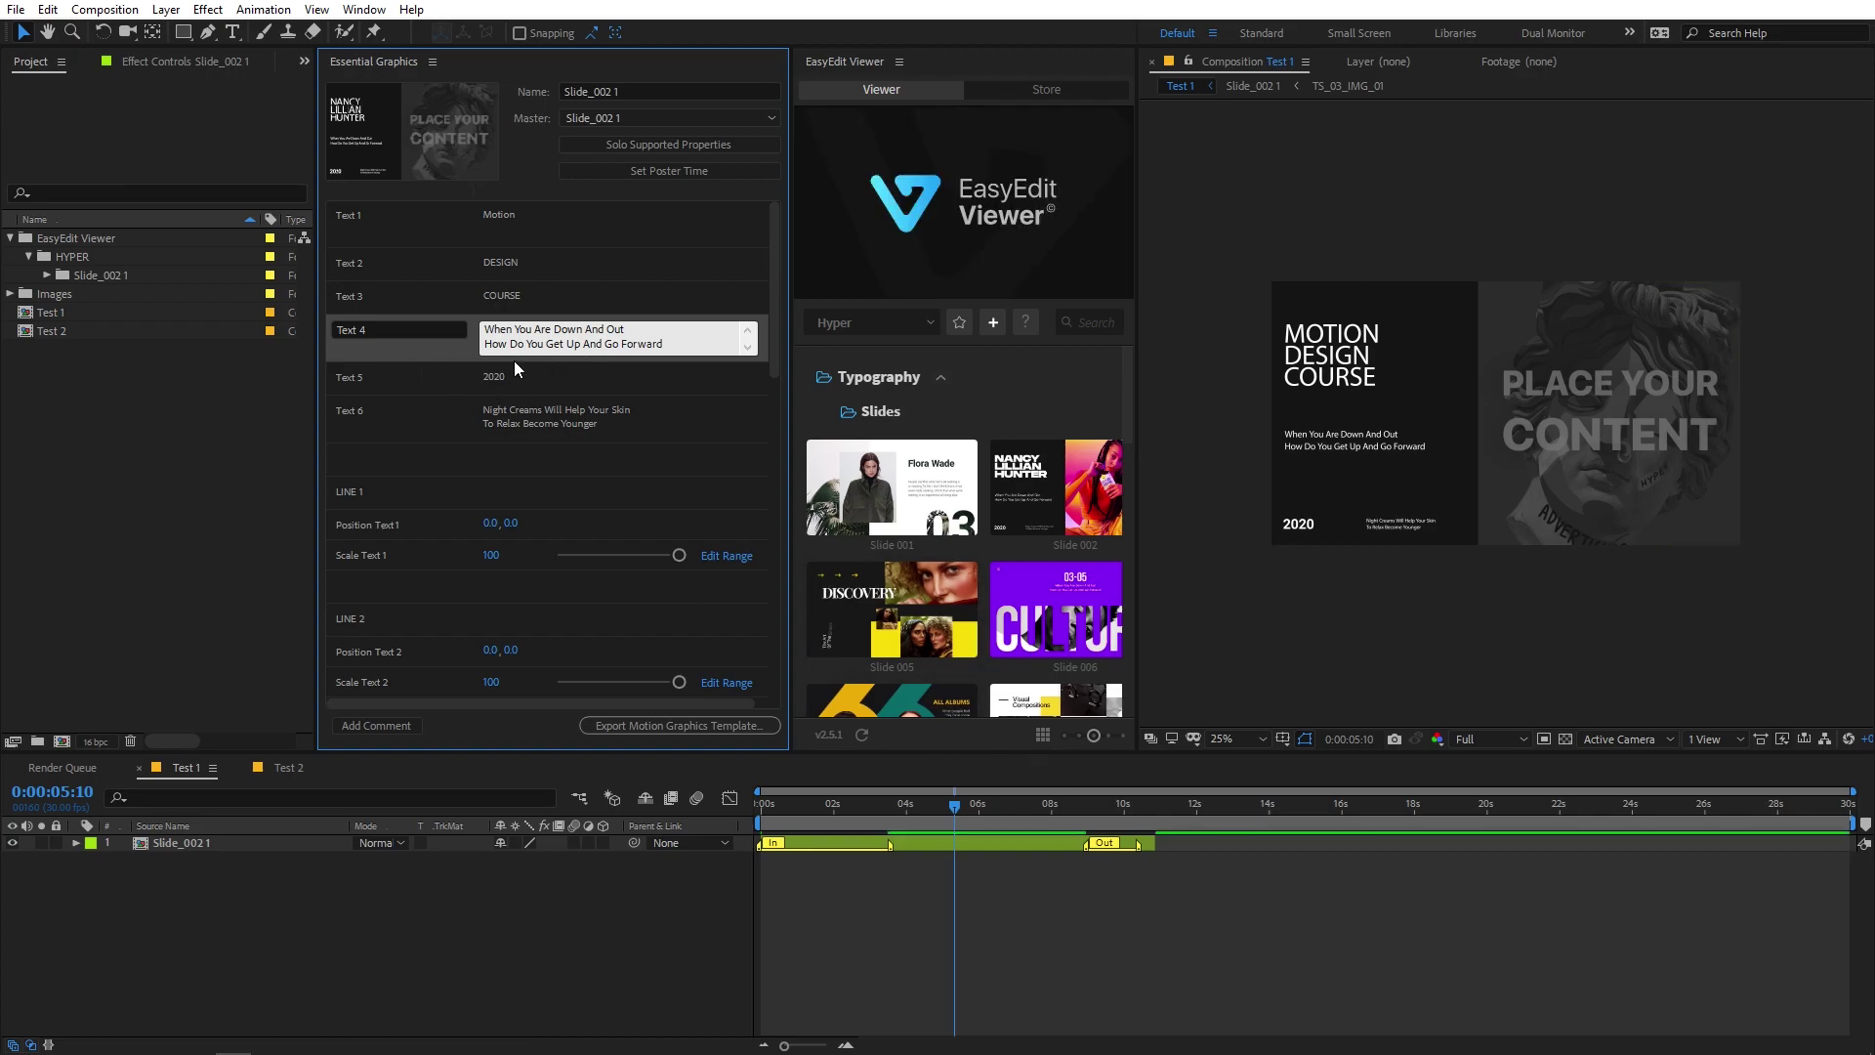
scroll(469, 452, "down", 2)
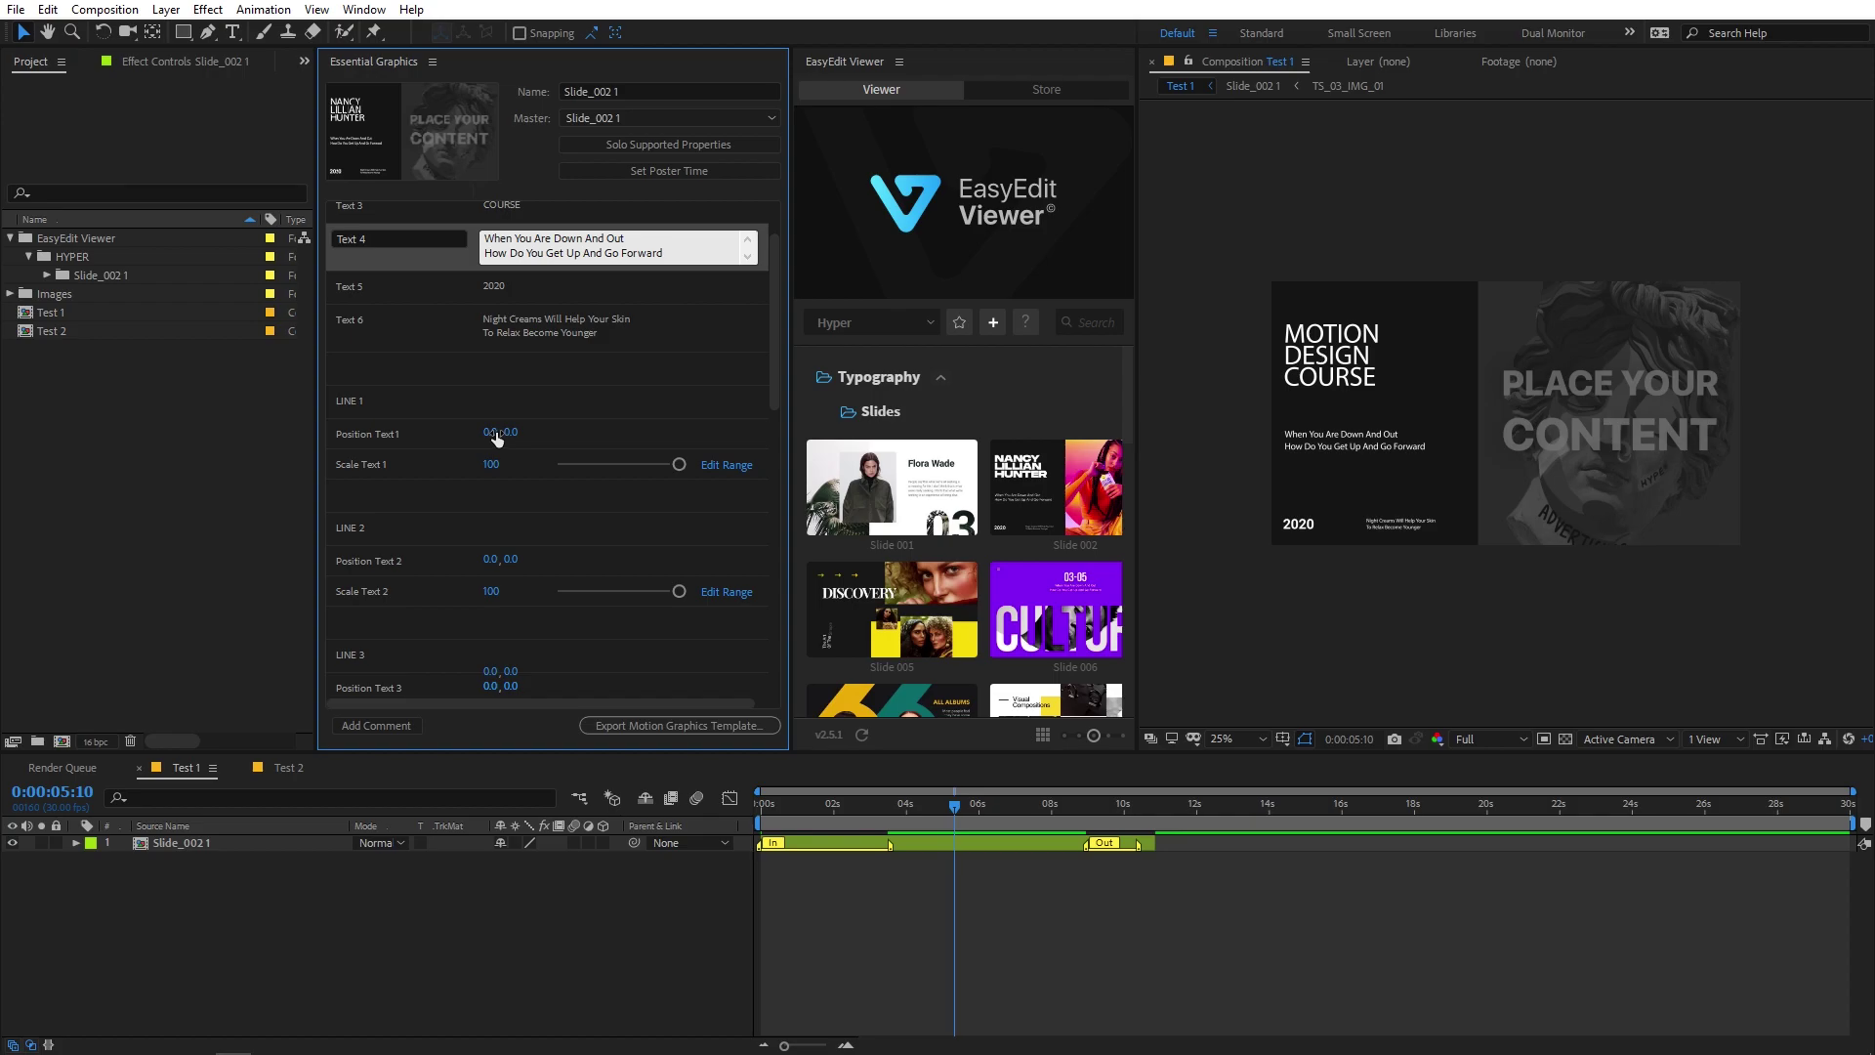
left_click_drag(492, 429, 531, 432)
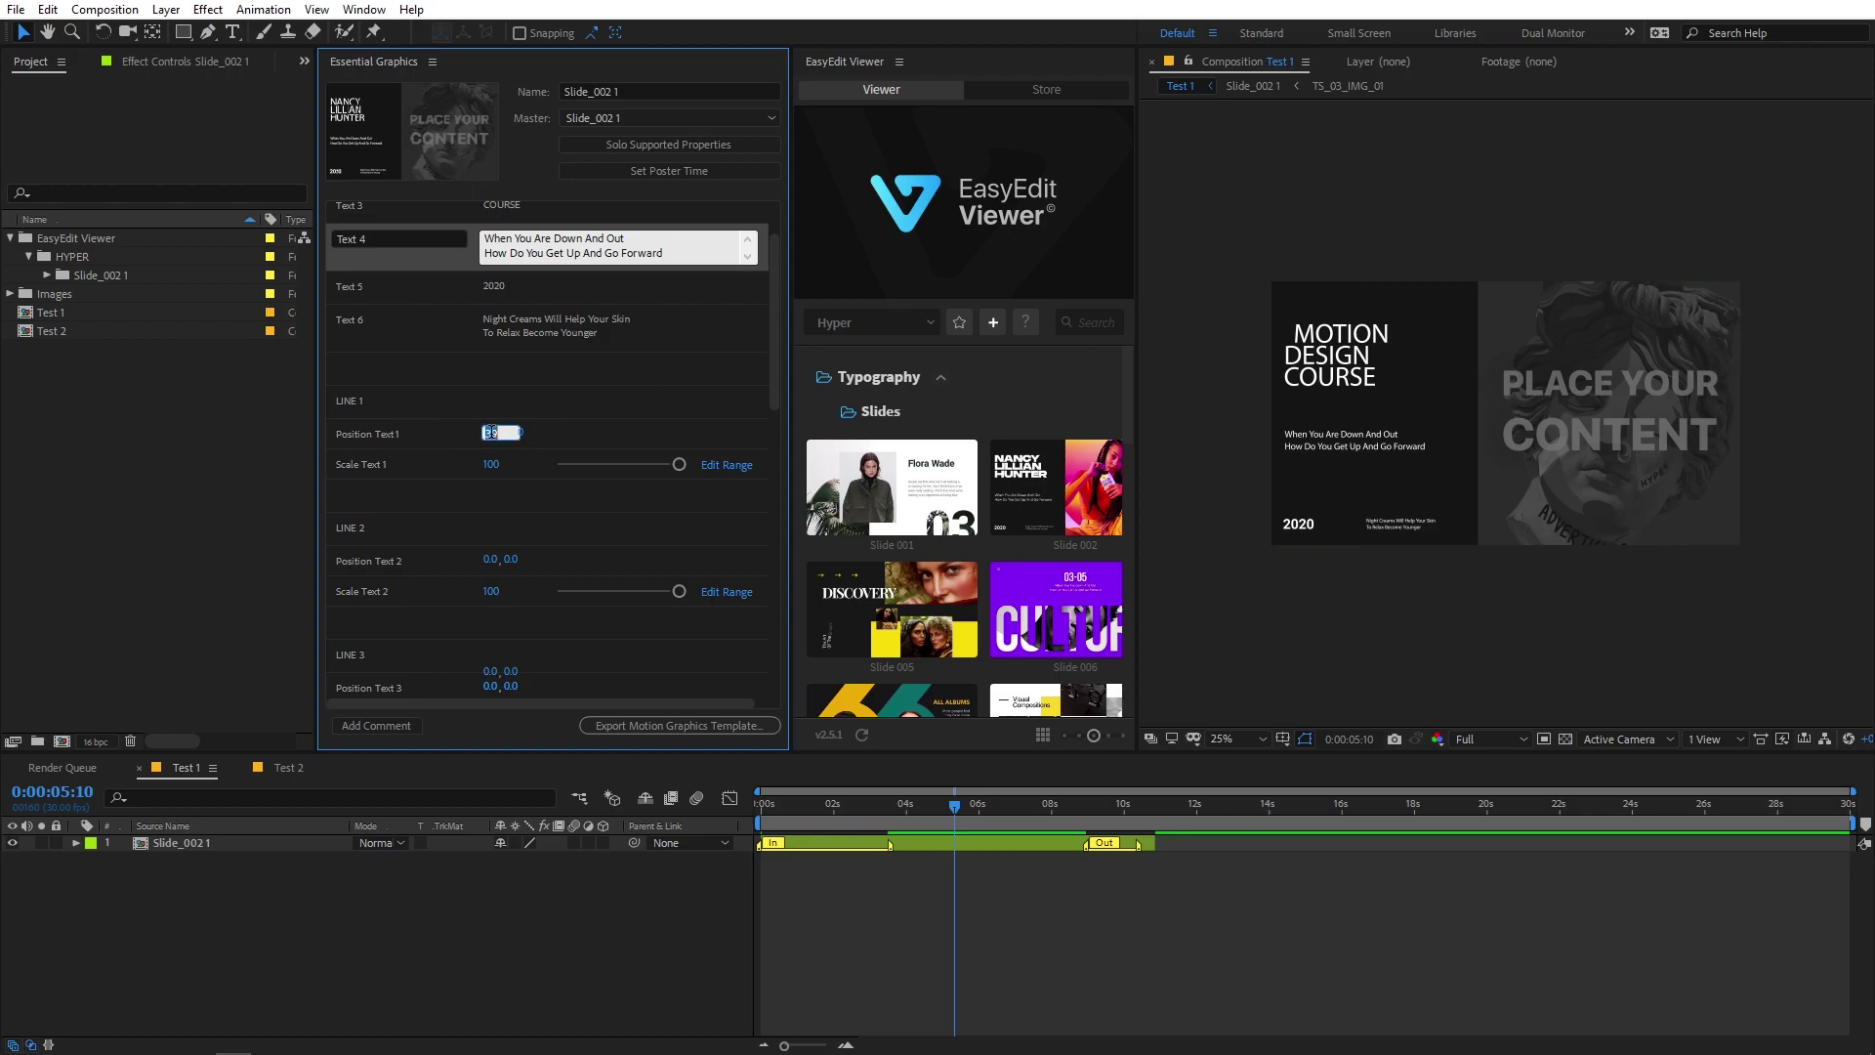
type("10")
key("Return")
left_click(490, 434)
type("0")
key("Return")
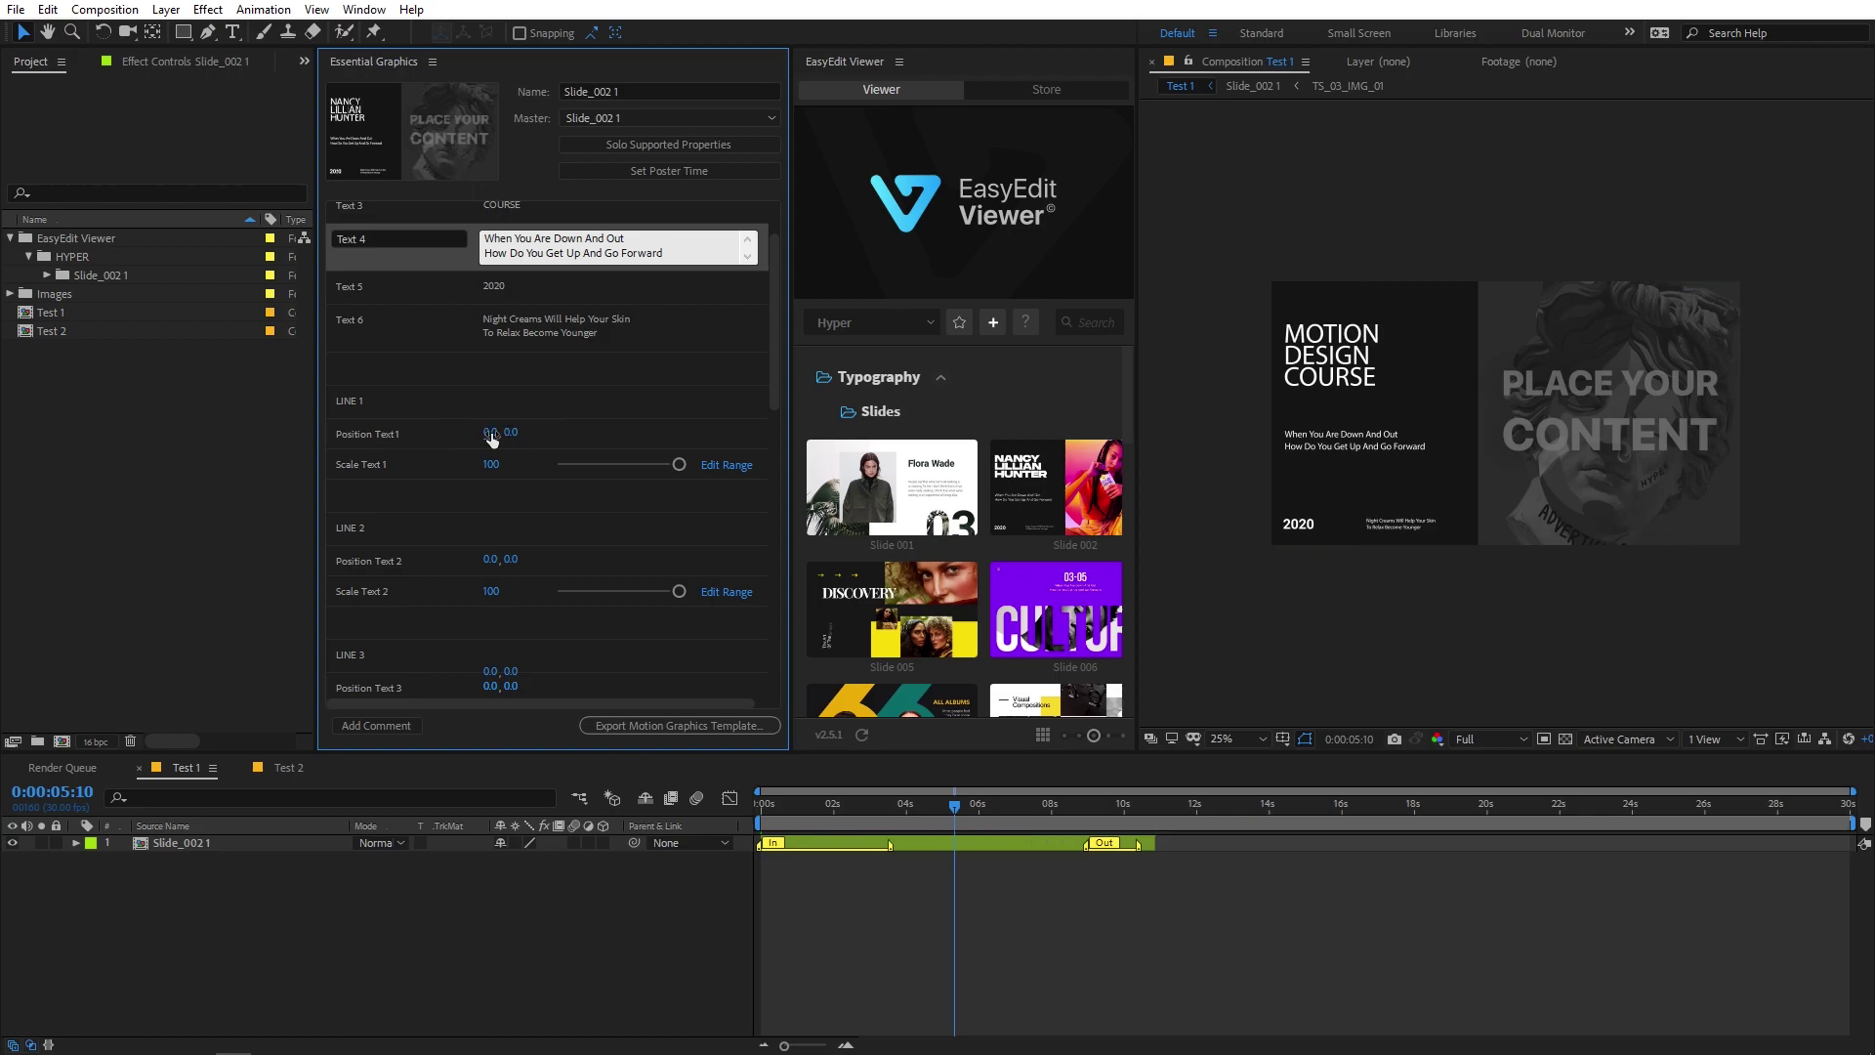
left_click_drag(657, 469, 696, 461)
scroll(501, 528, "down", 4)
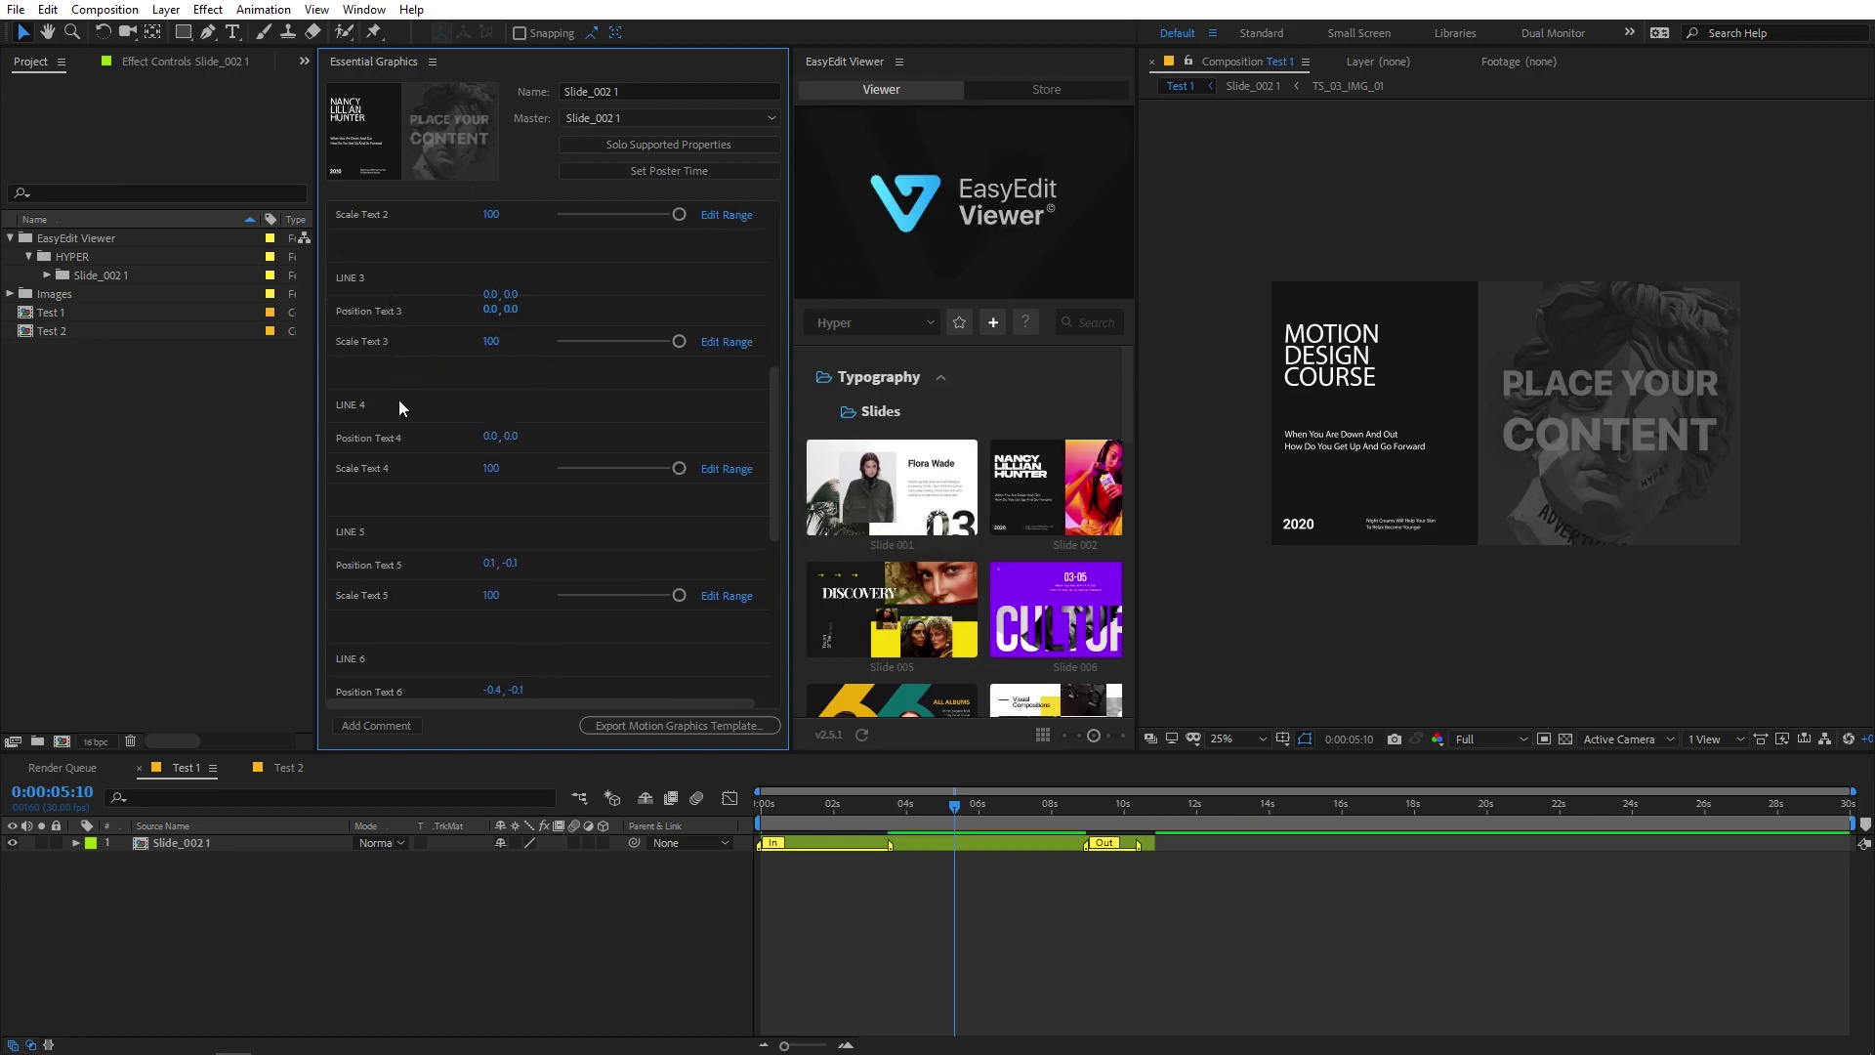
scroll(418, 536, "down", 2)
scroll(416, 454, "down", 3)
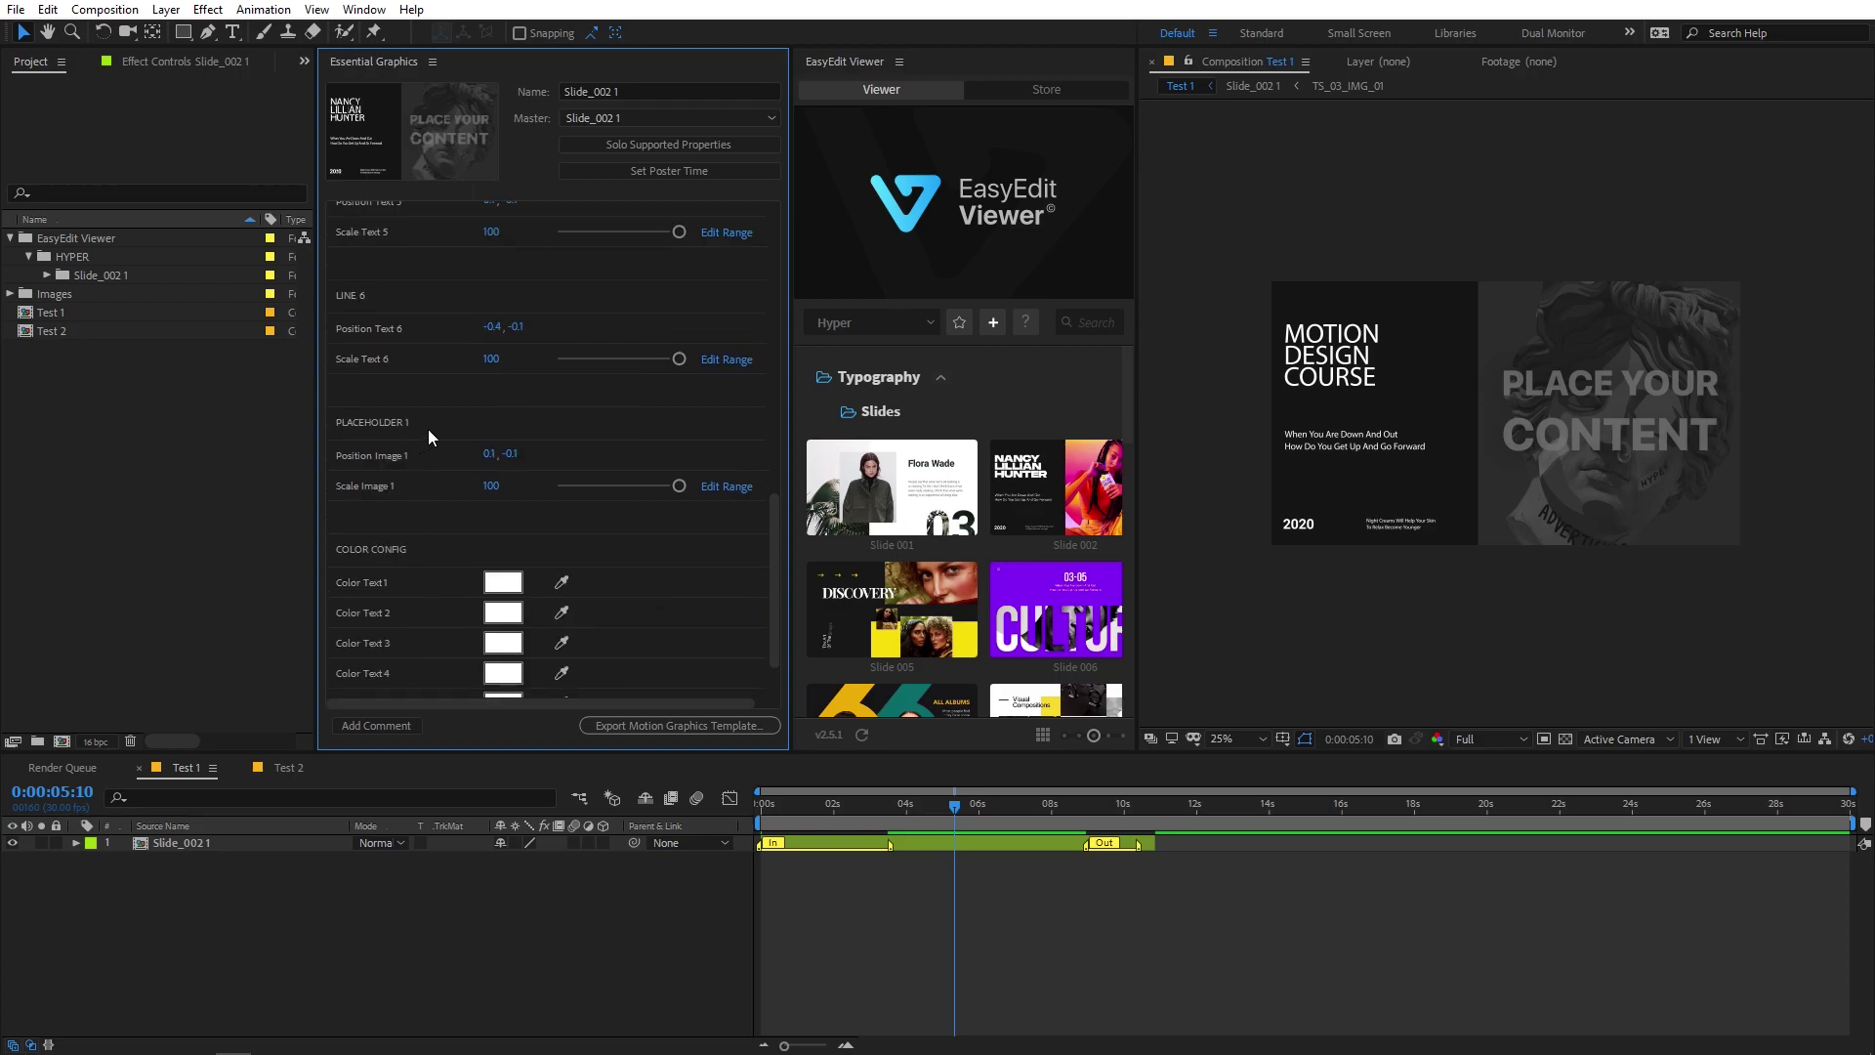
Set the Color Text 1 swatch to cyan 2BC1FF for MOTION
left_click(501, 502)
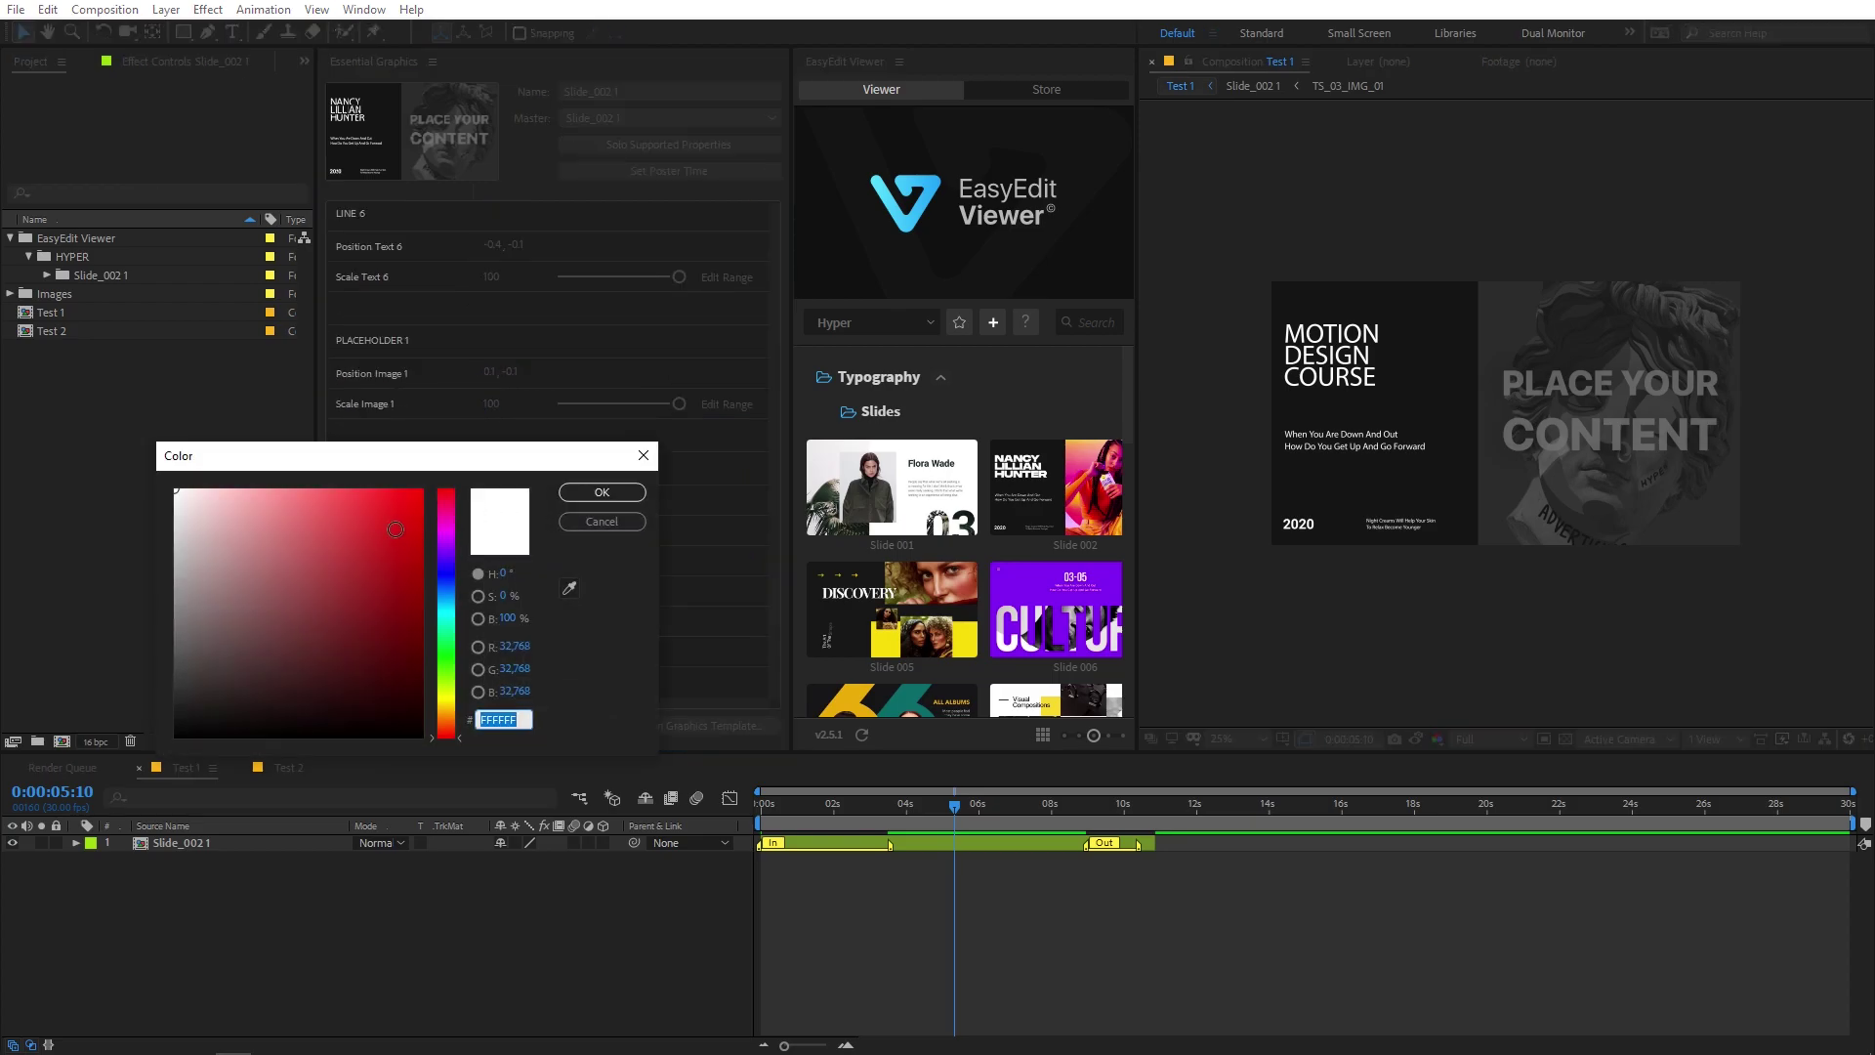
left_click(371, 496)
left_click_drag(447, 626, 446, 601)
left_click(381, 489)
left_click(601, 493)
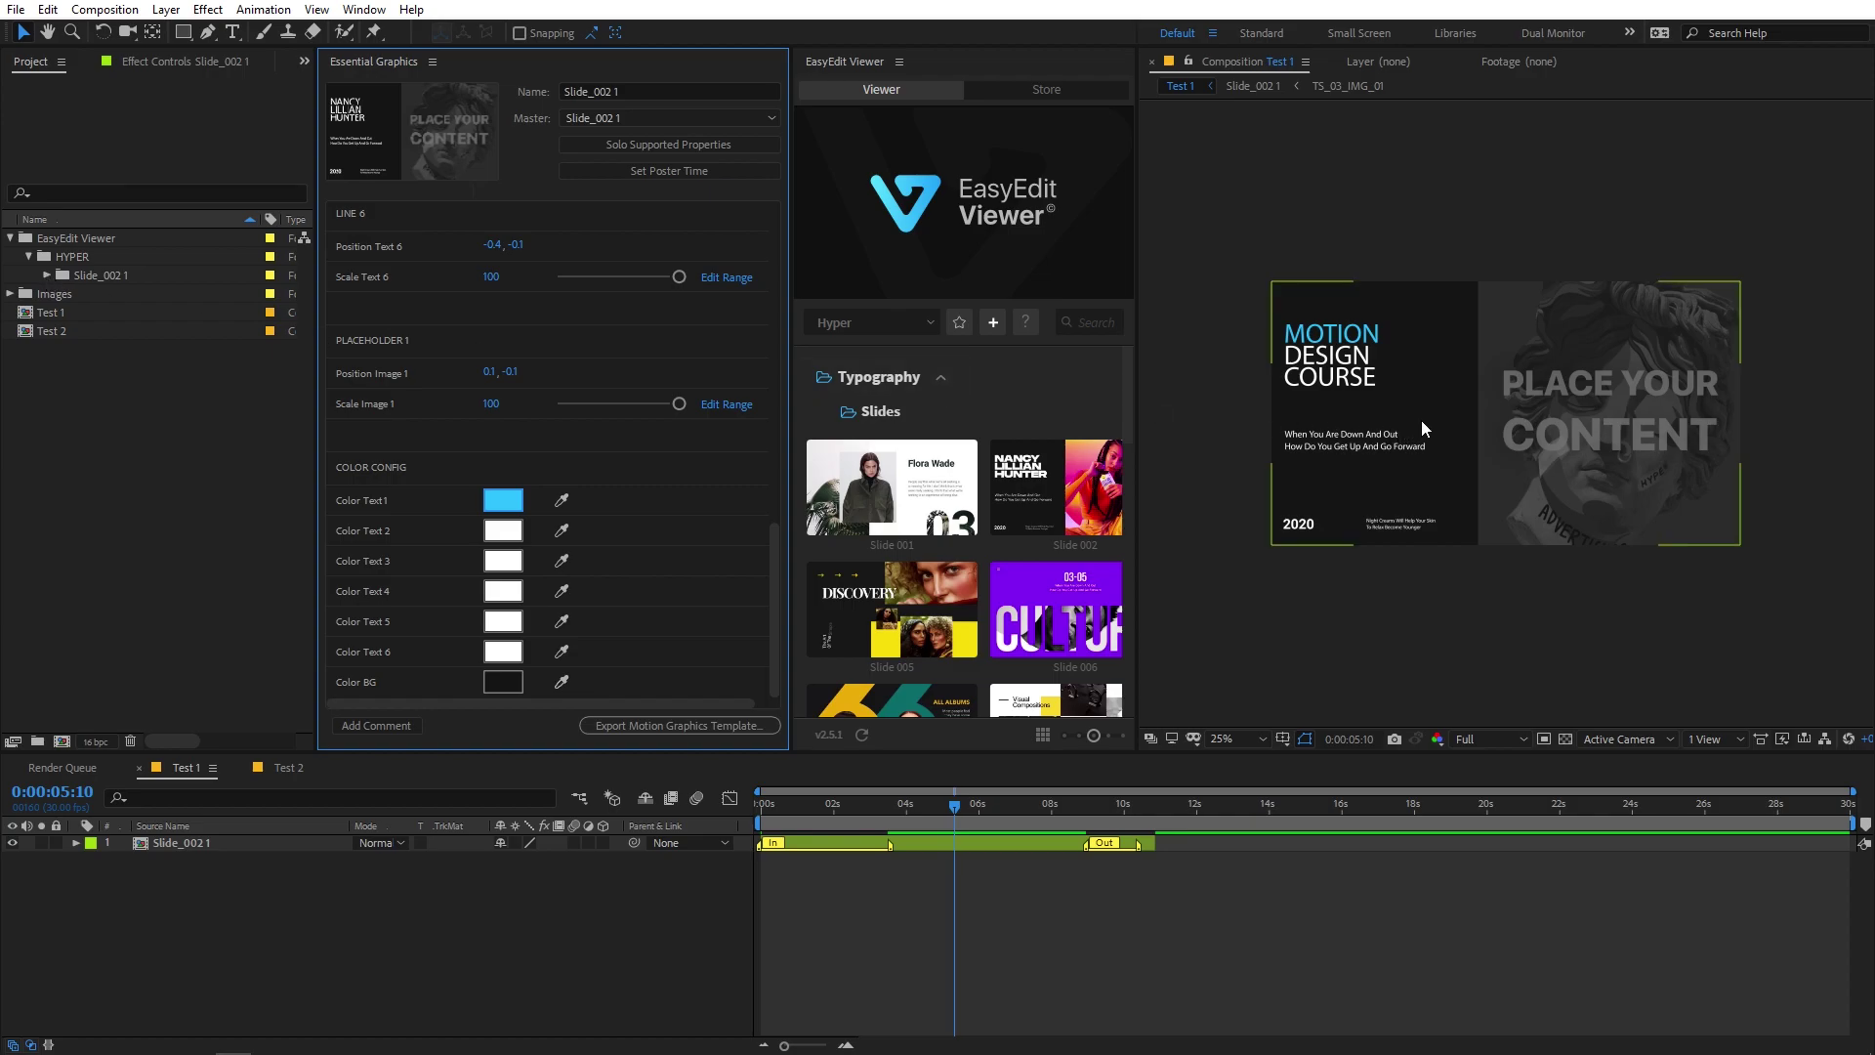
Drop andras-vas-655218-unsplash.jpg into the TS_03_IMG_01 placeholder and reveal its Scale property
double_click(163, 842)
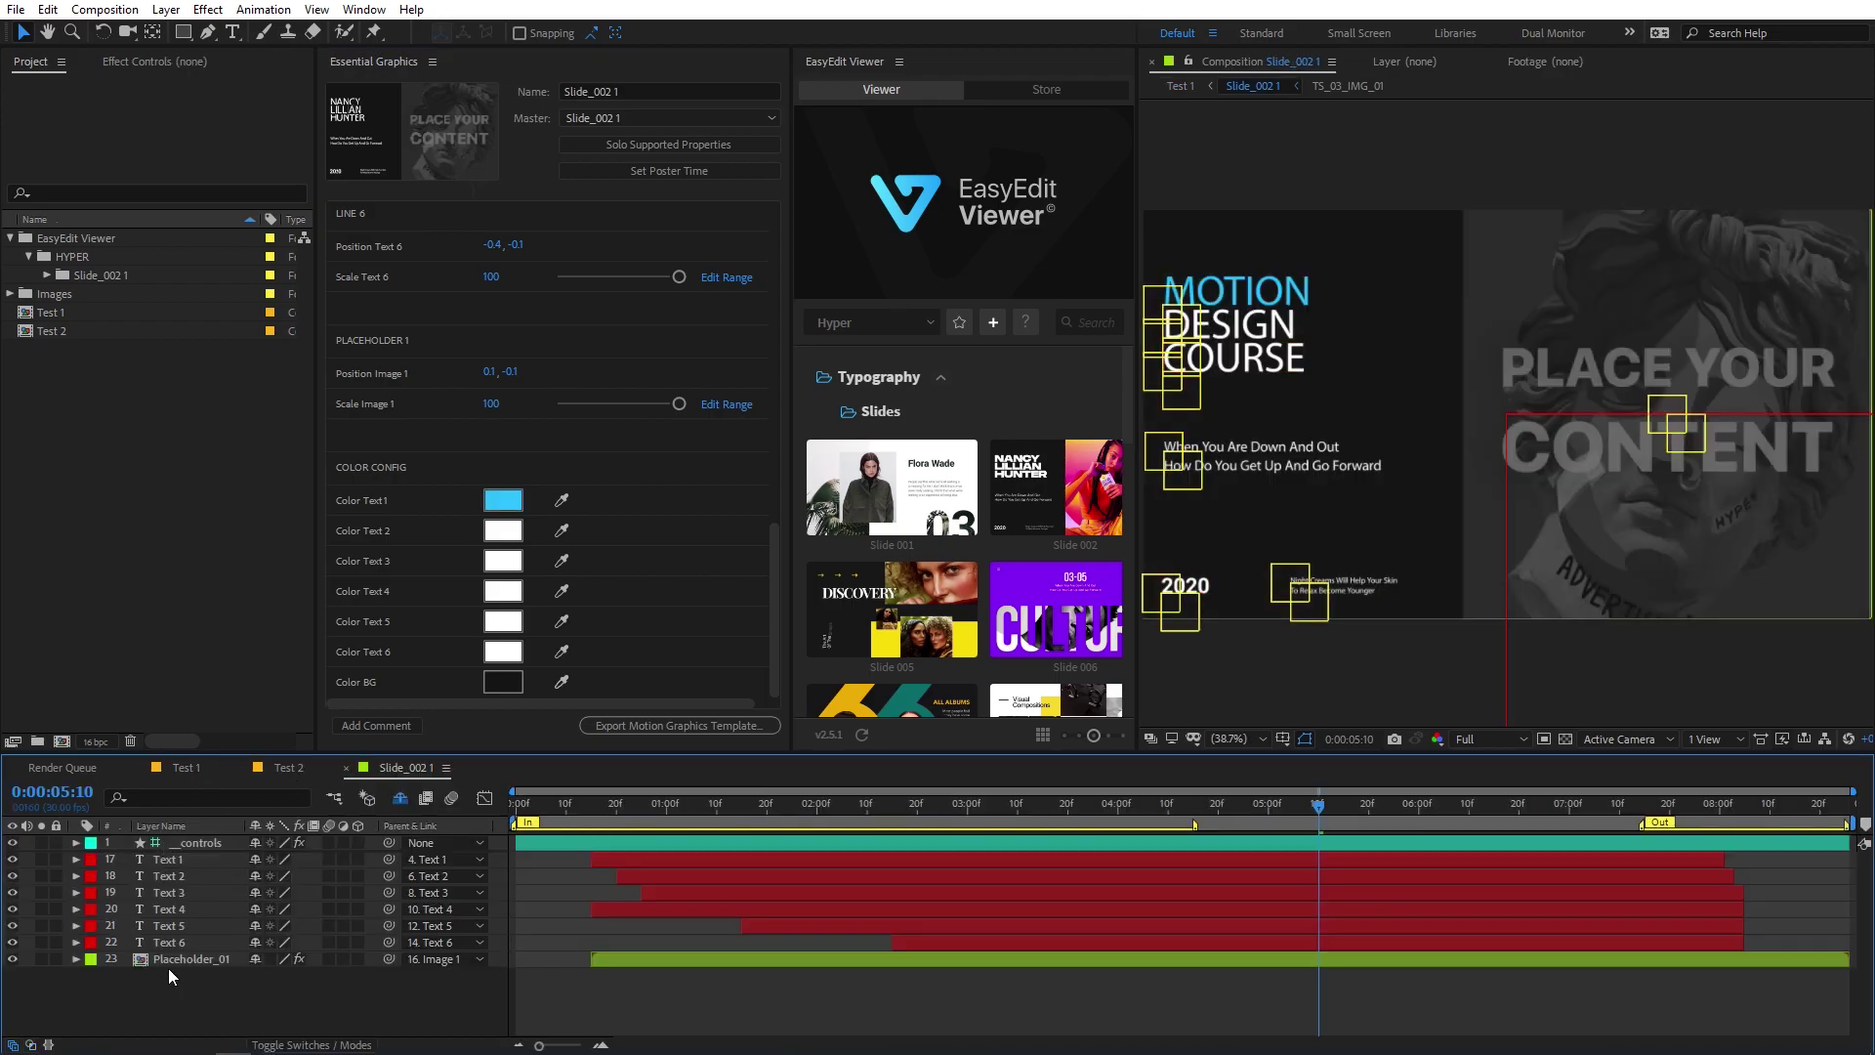
double_click(168, 956)
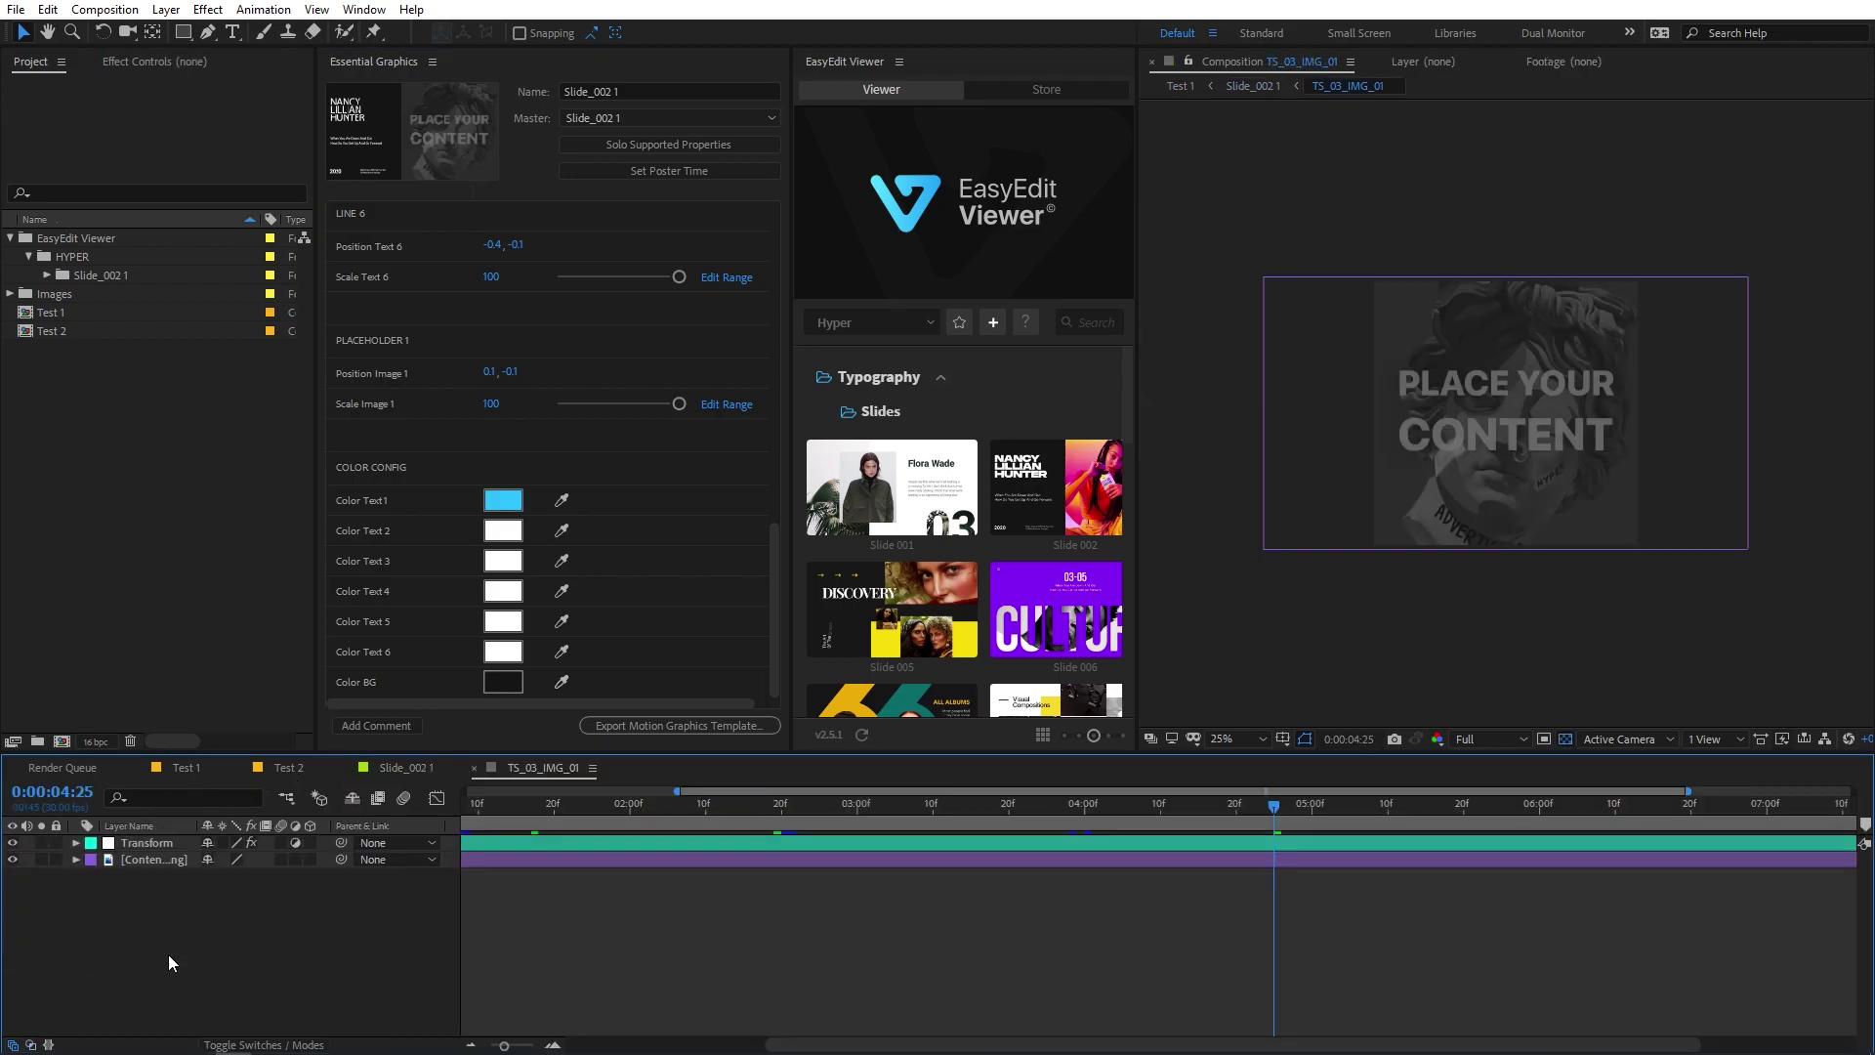
left_click(10, 294)
left_click(107, 369)
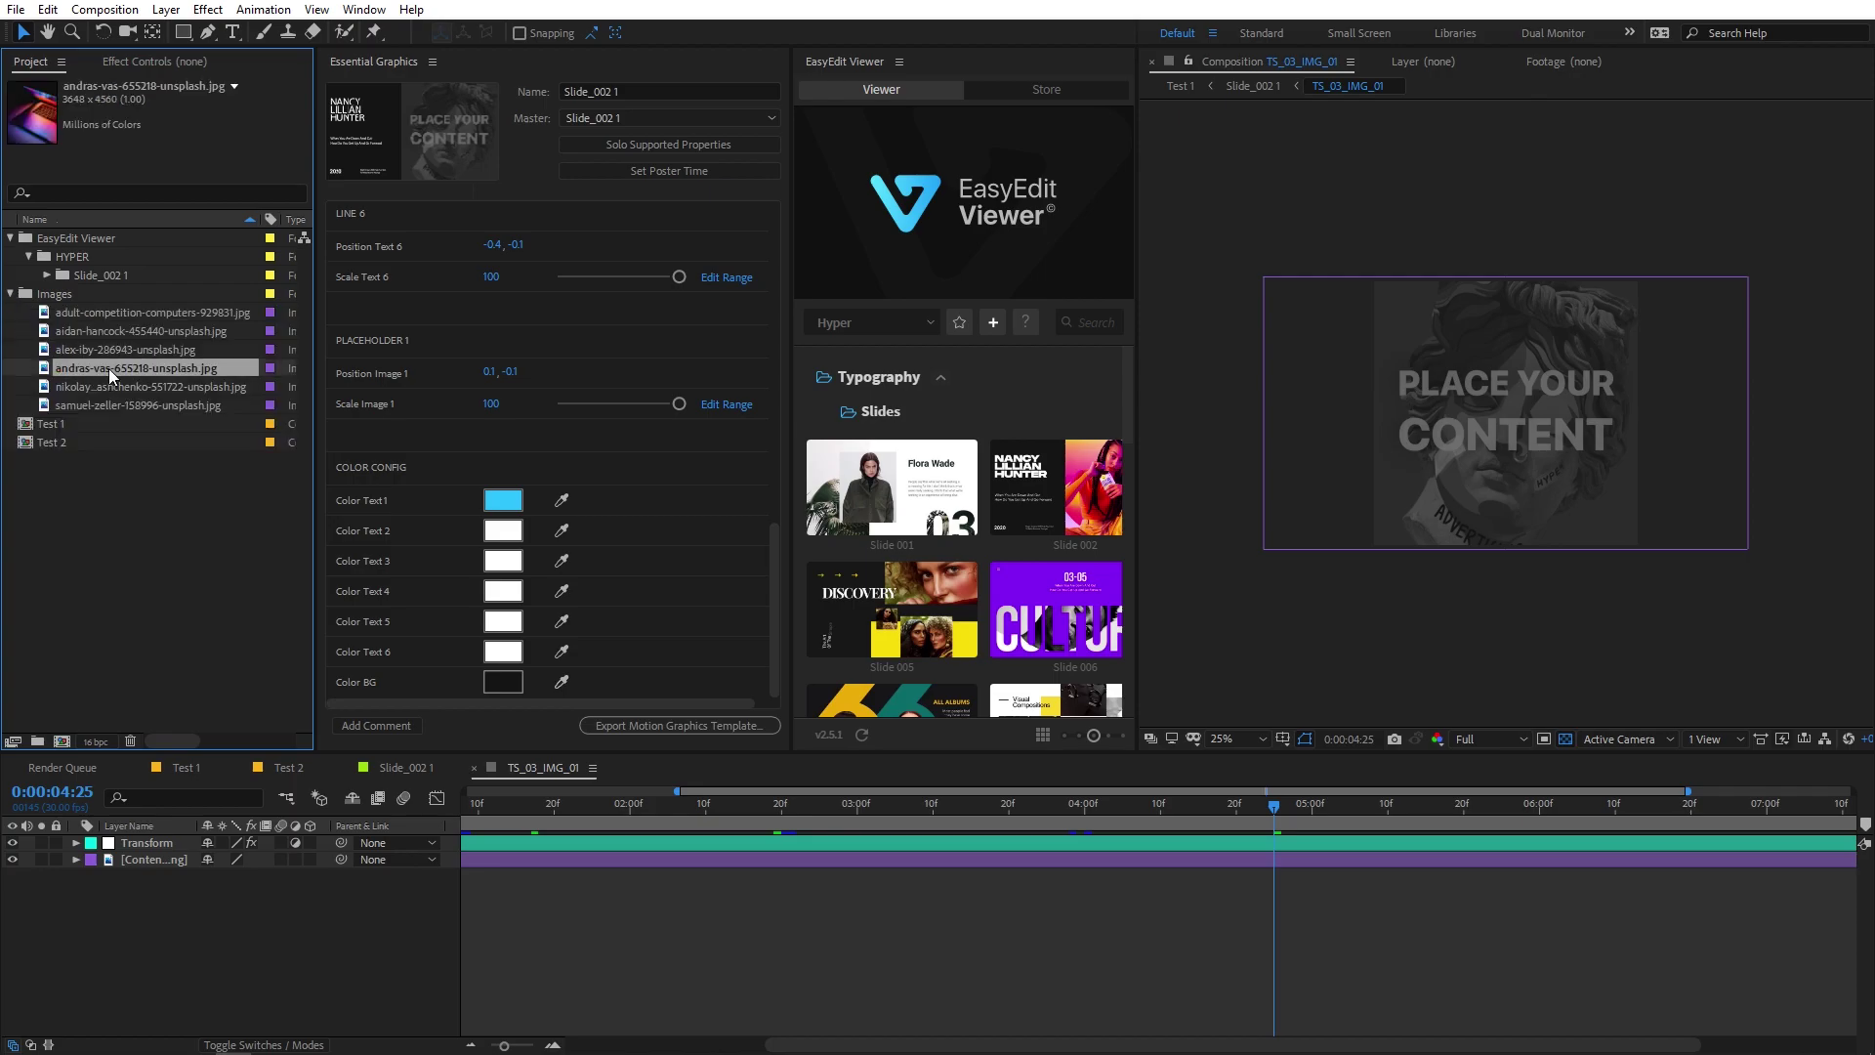
left_click_drag(127, 374, 150, 901)
key("s")
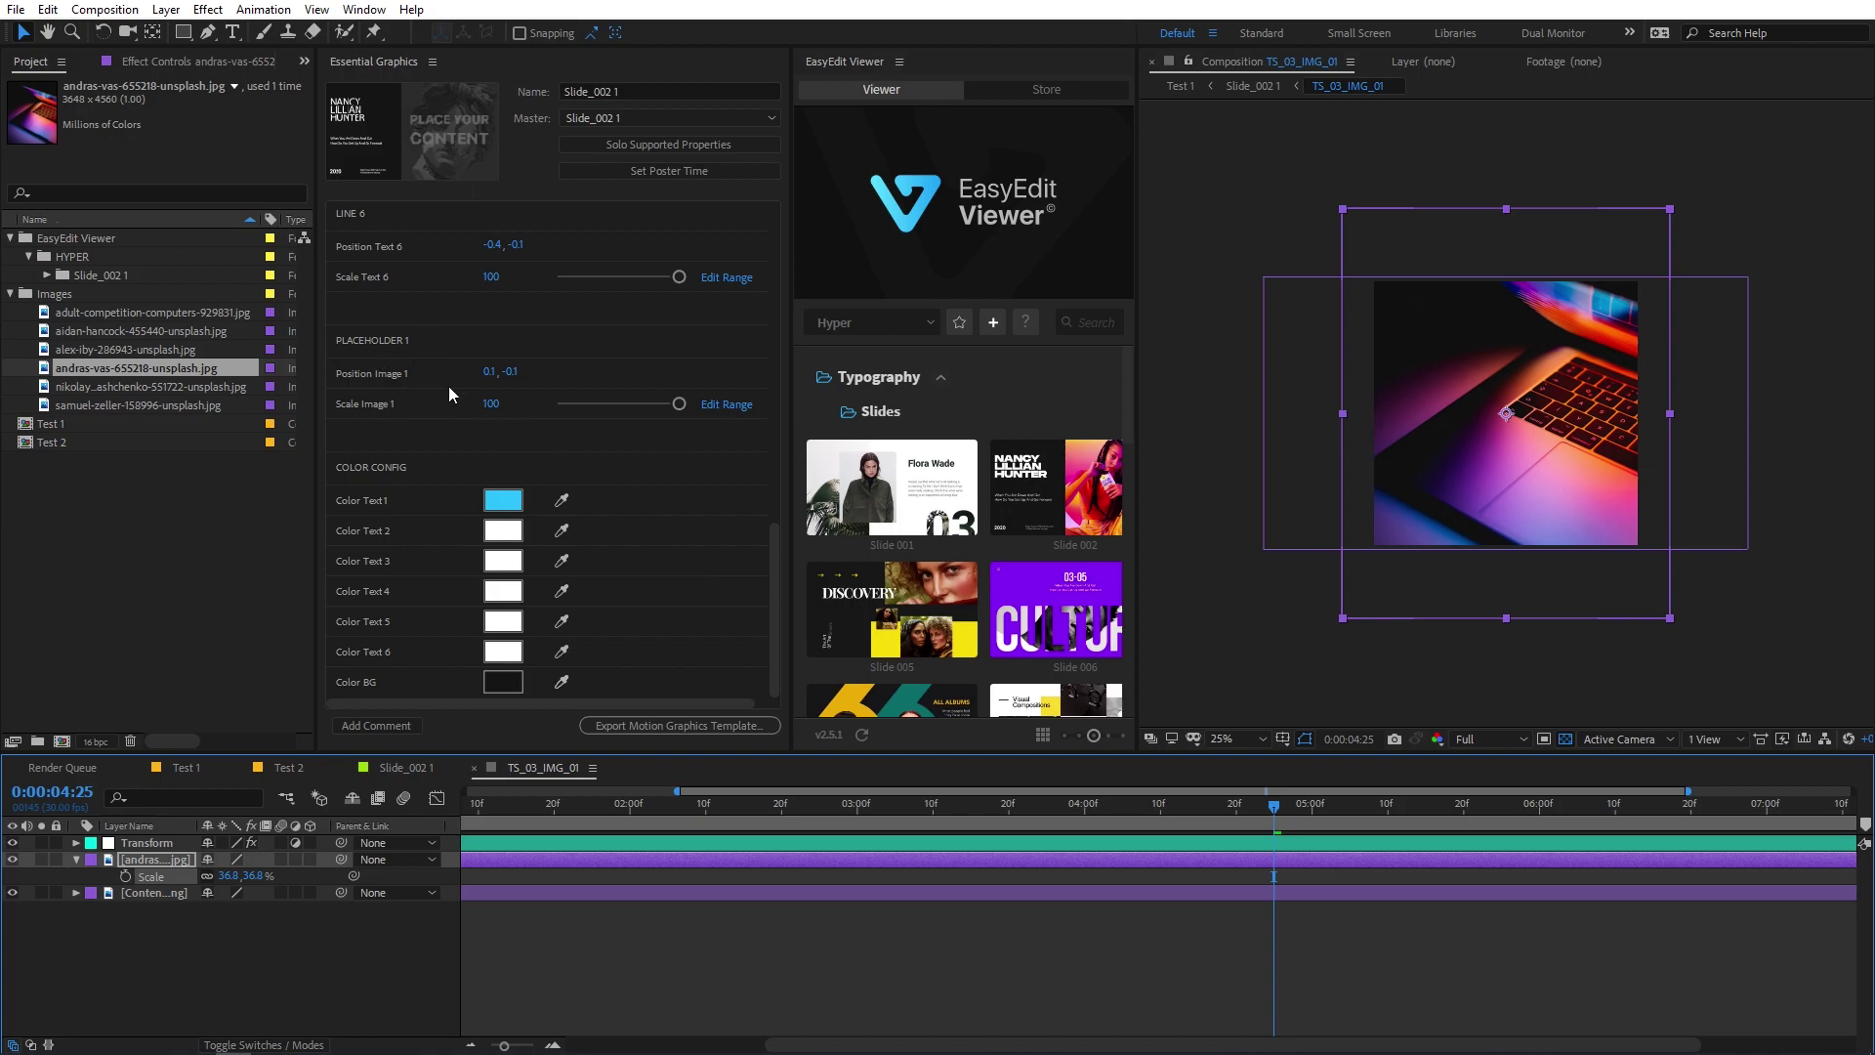
Return to Test 1, play a preview of the finished slide, and deselect the layer and image
left_click(197, 775)
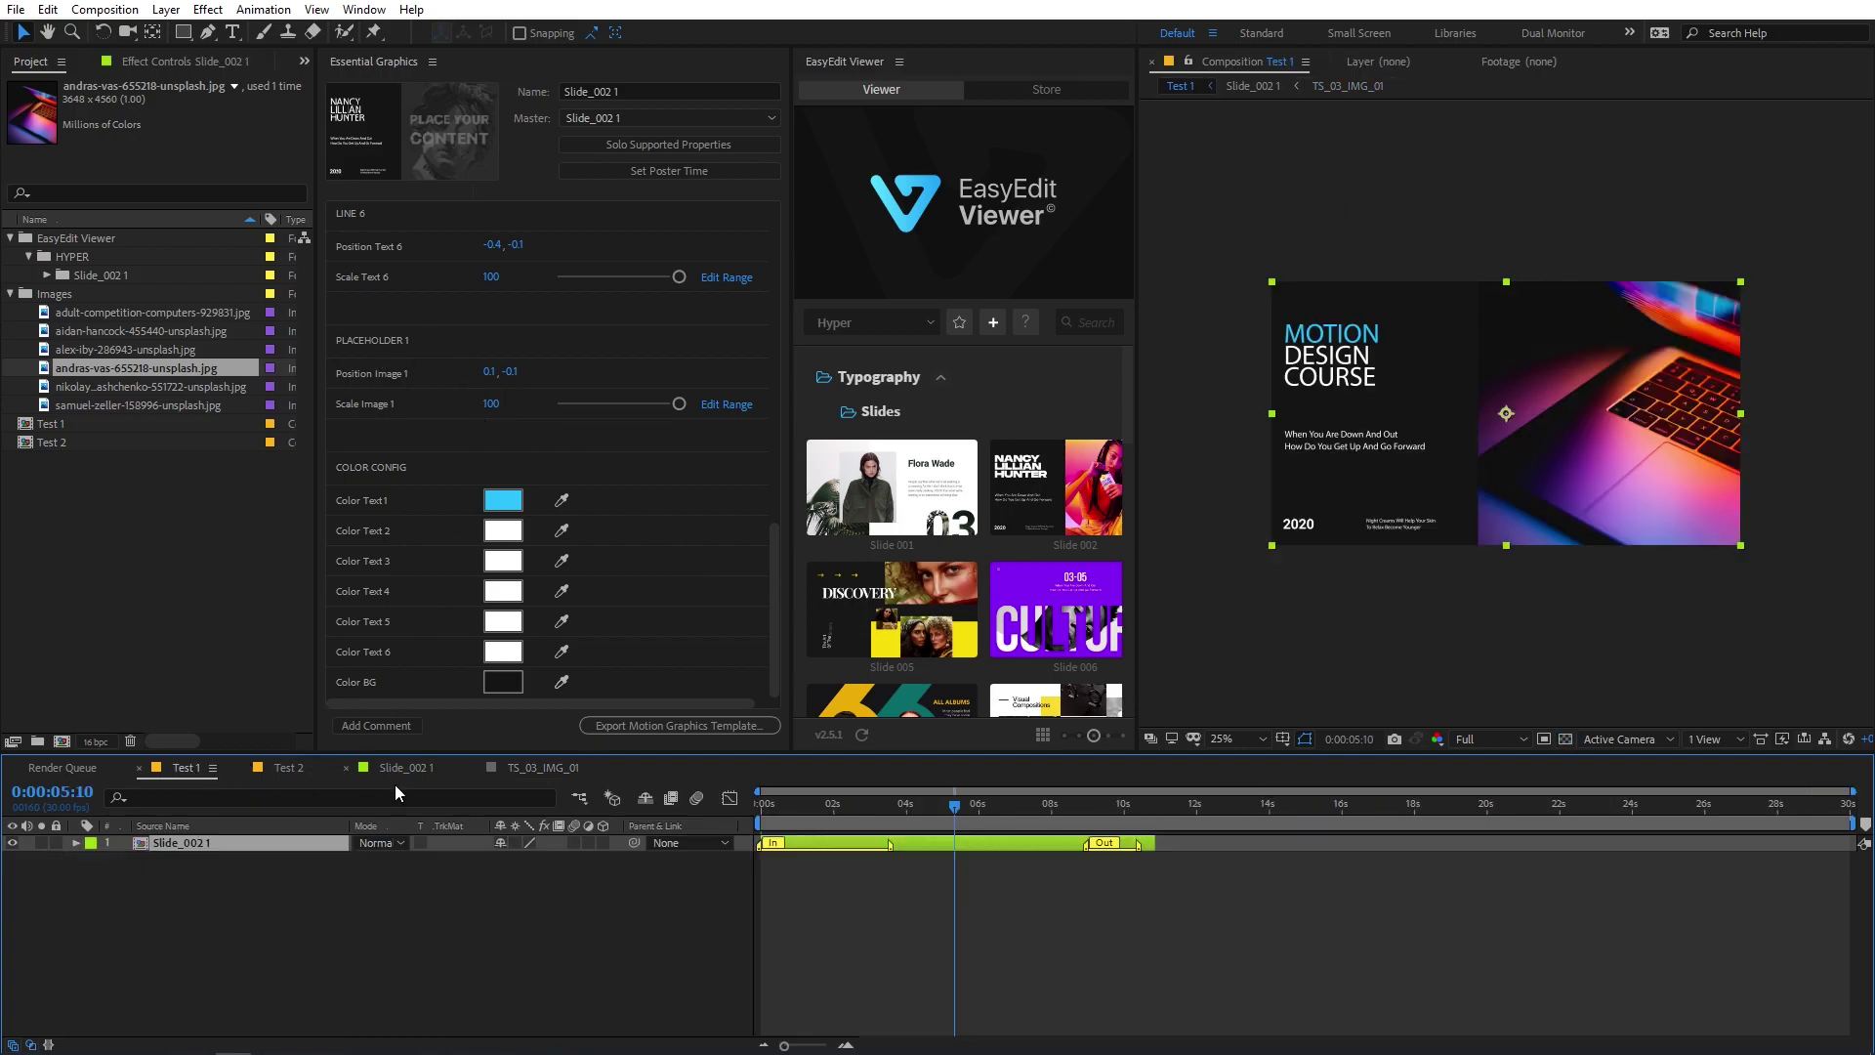
key("space")
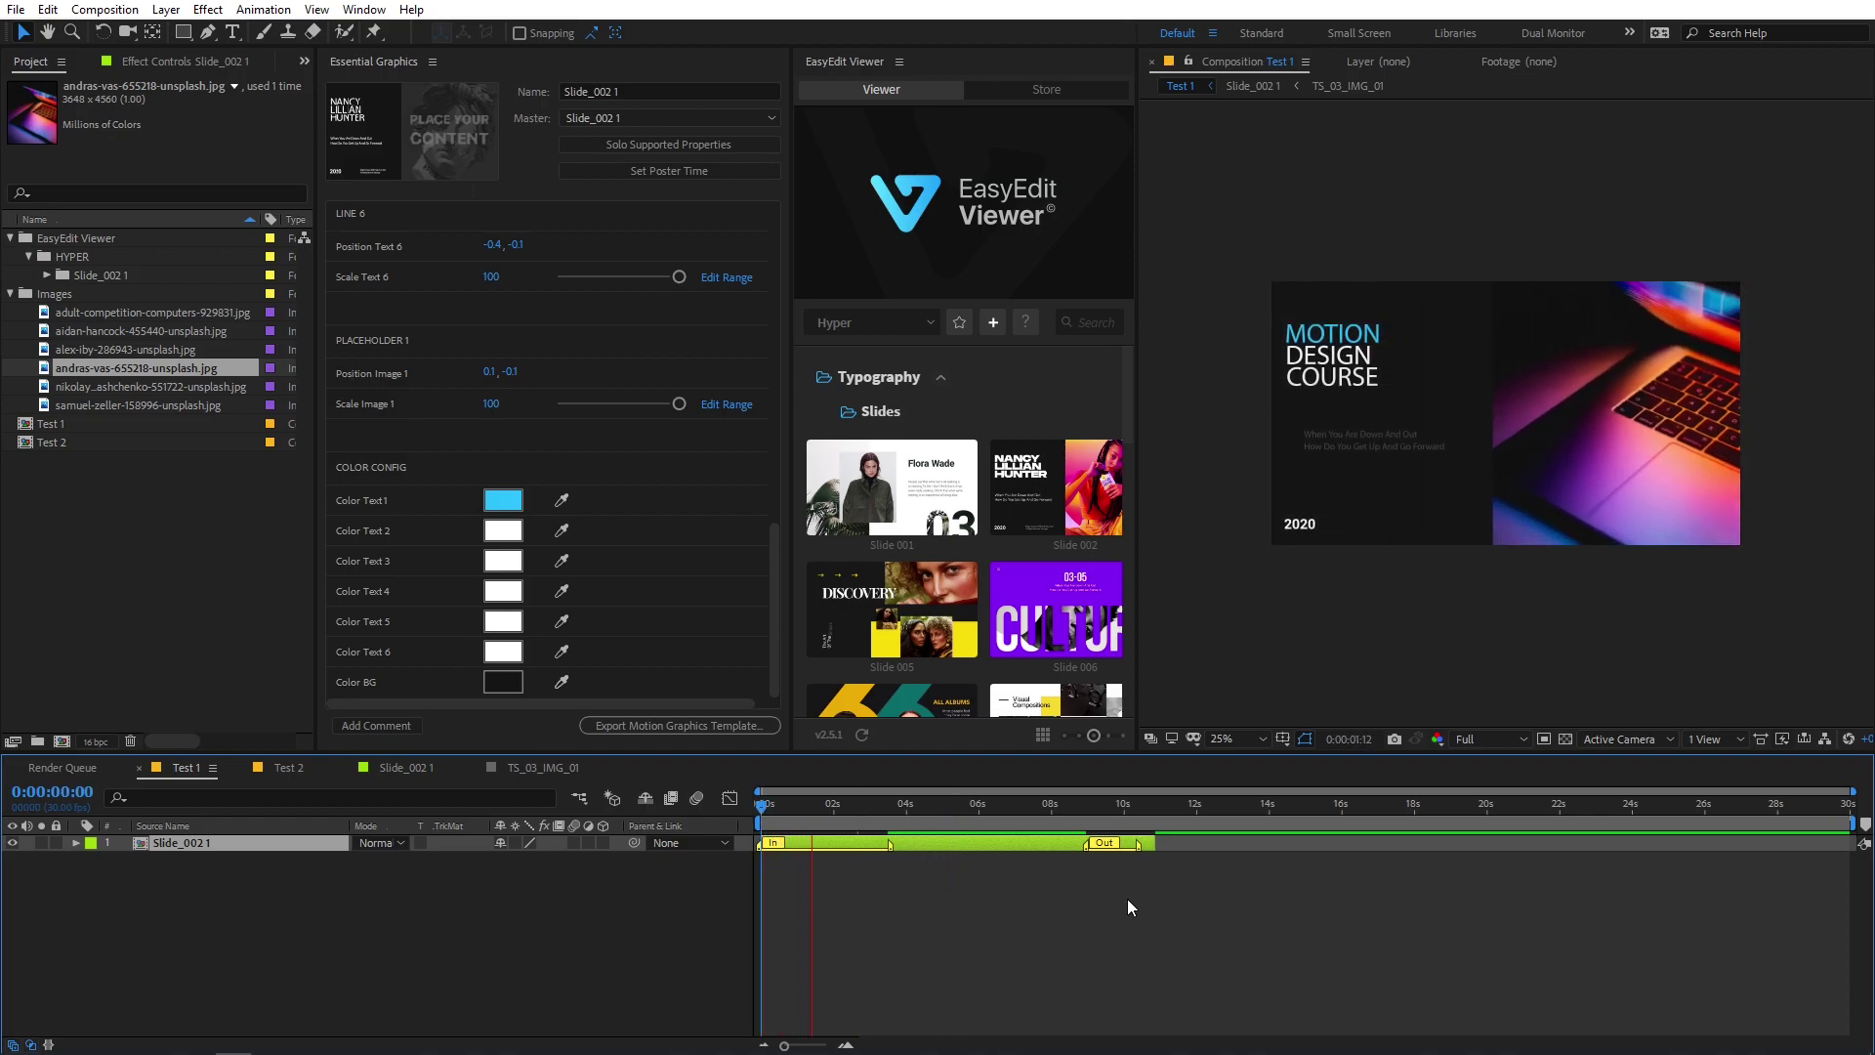
key("space")
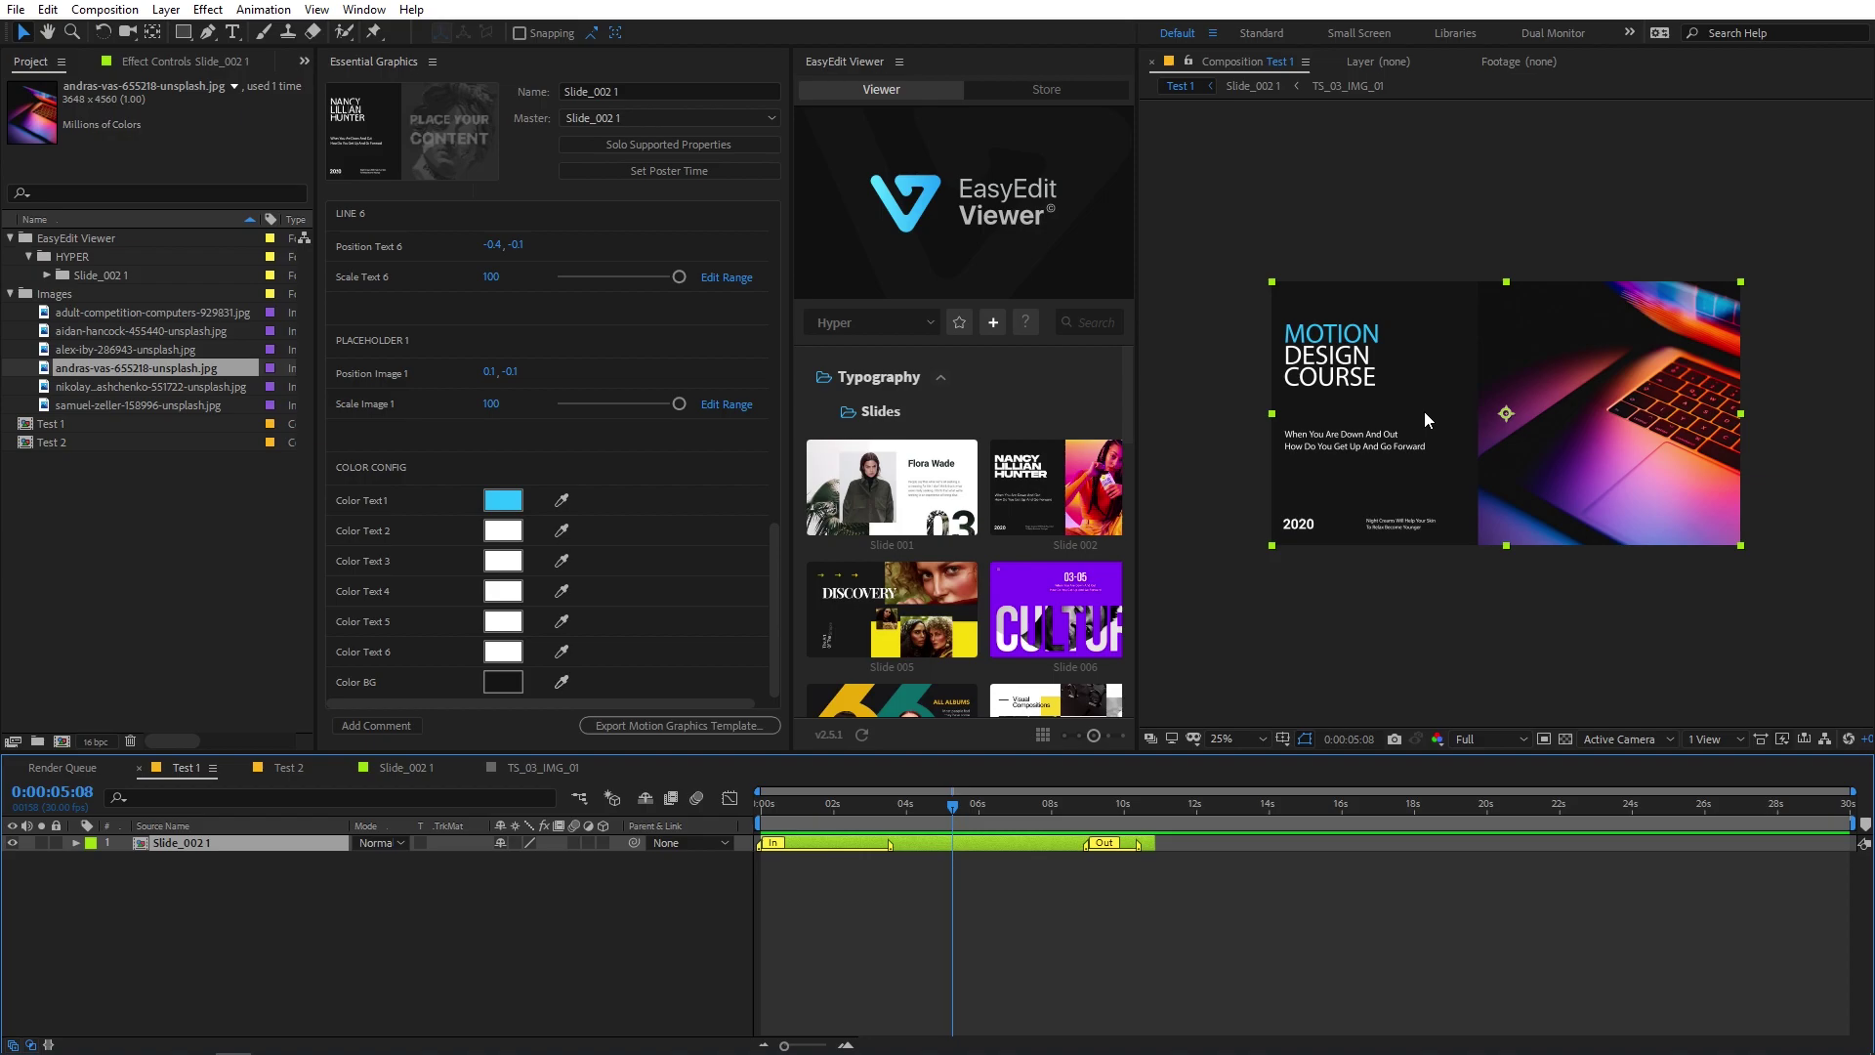
scroll(894, 563, "down", 5)
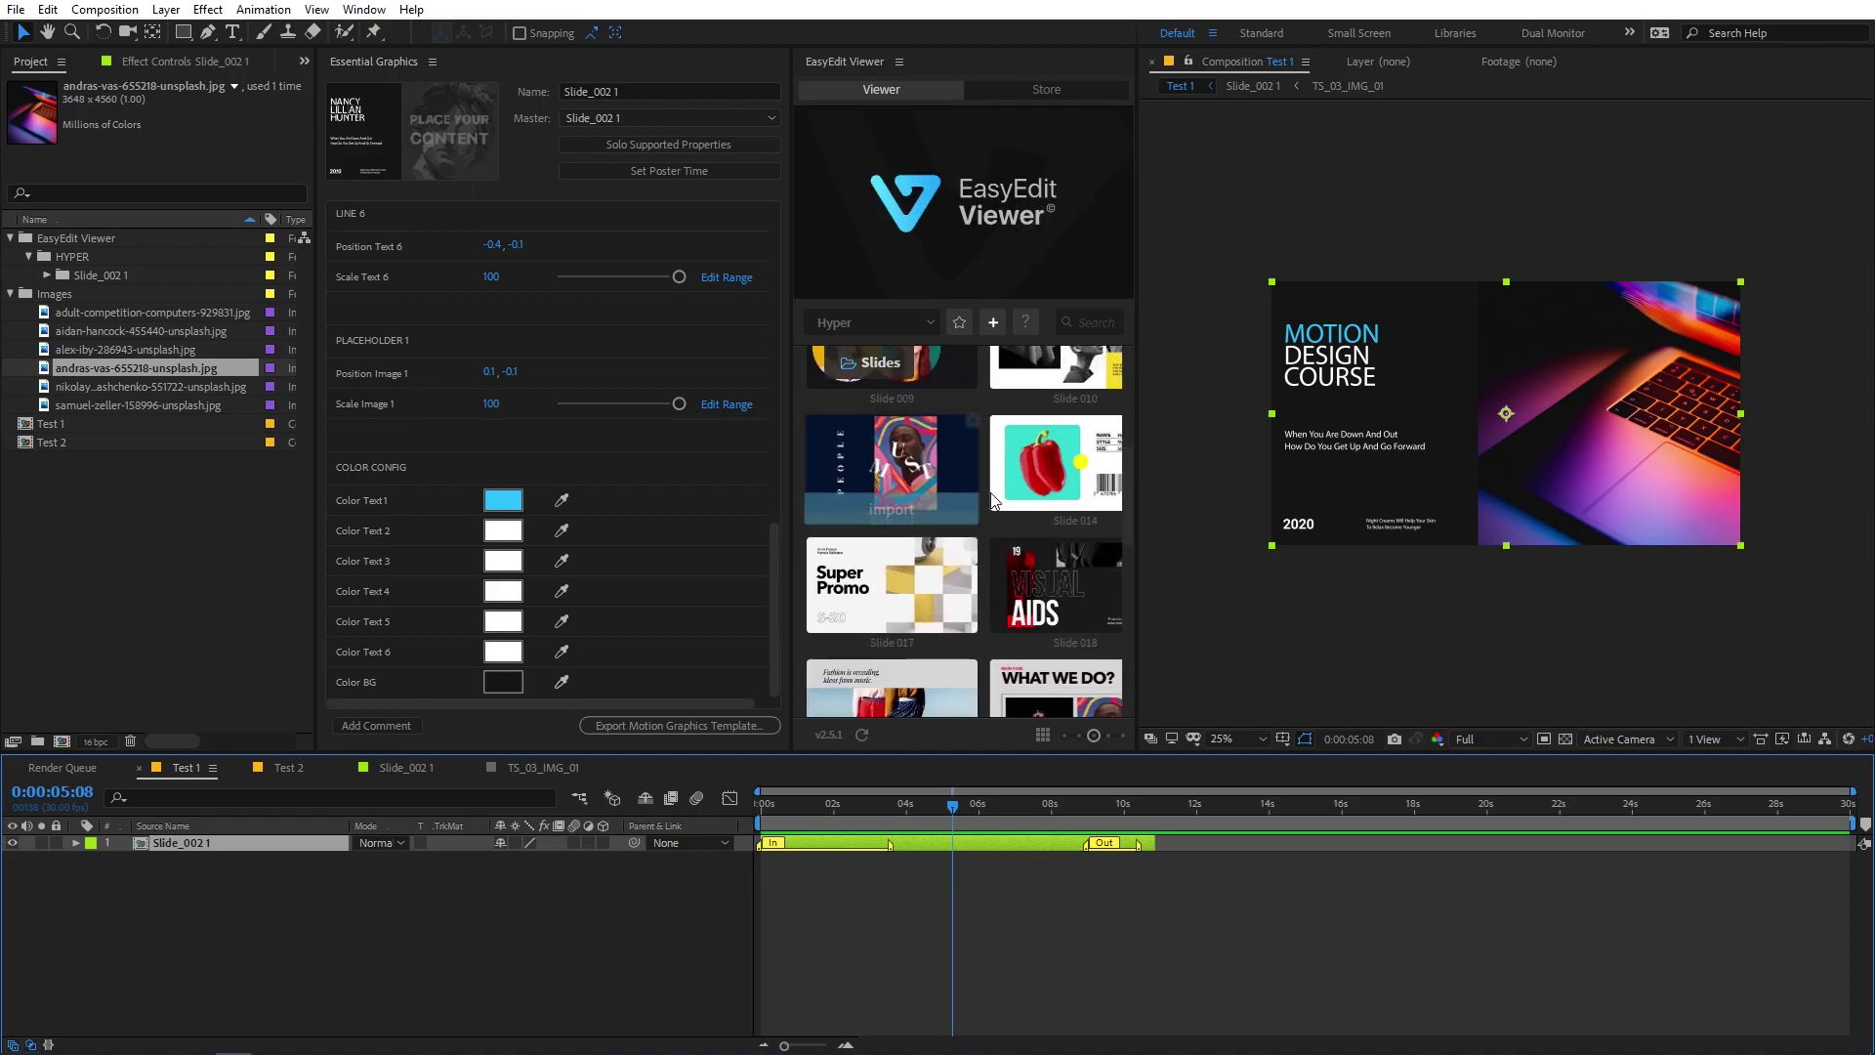
left_click(497, 926)
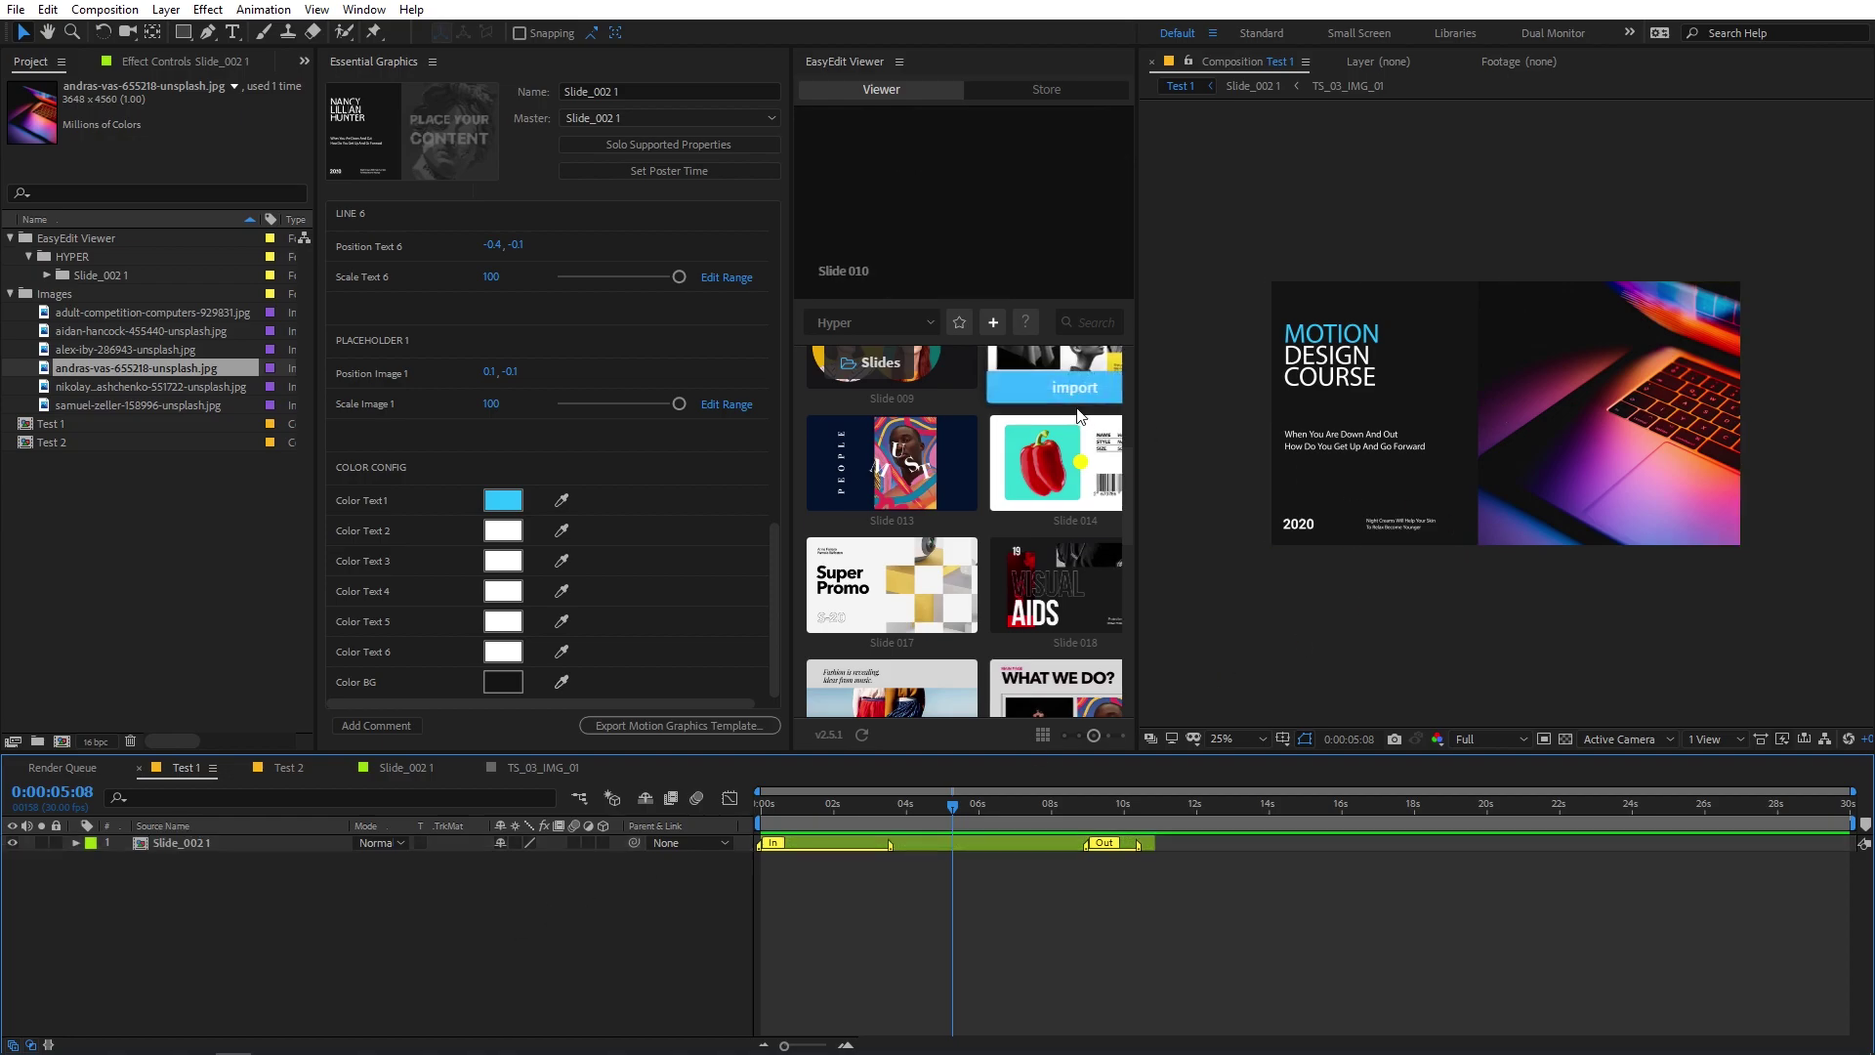
left_click(230, 639)
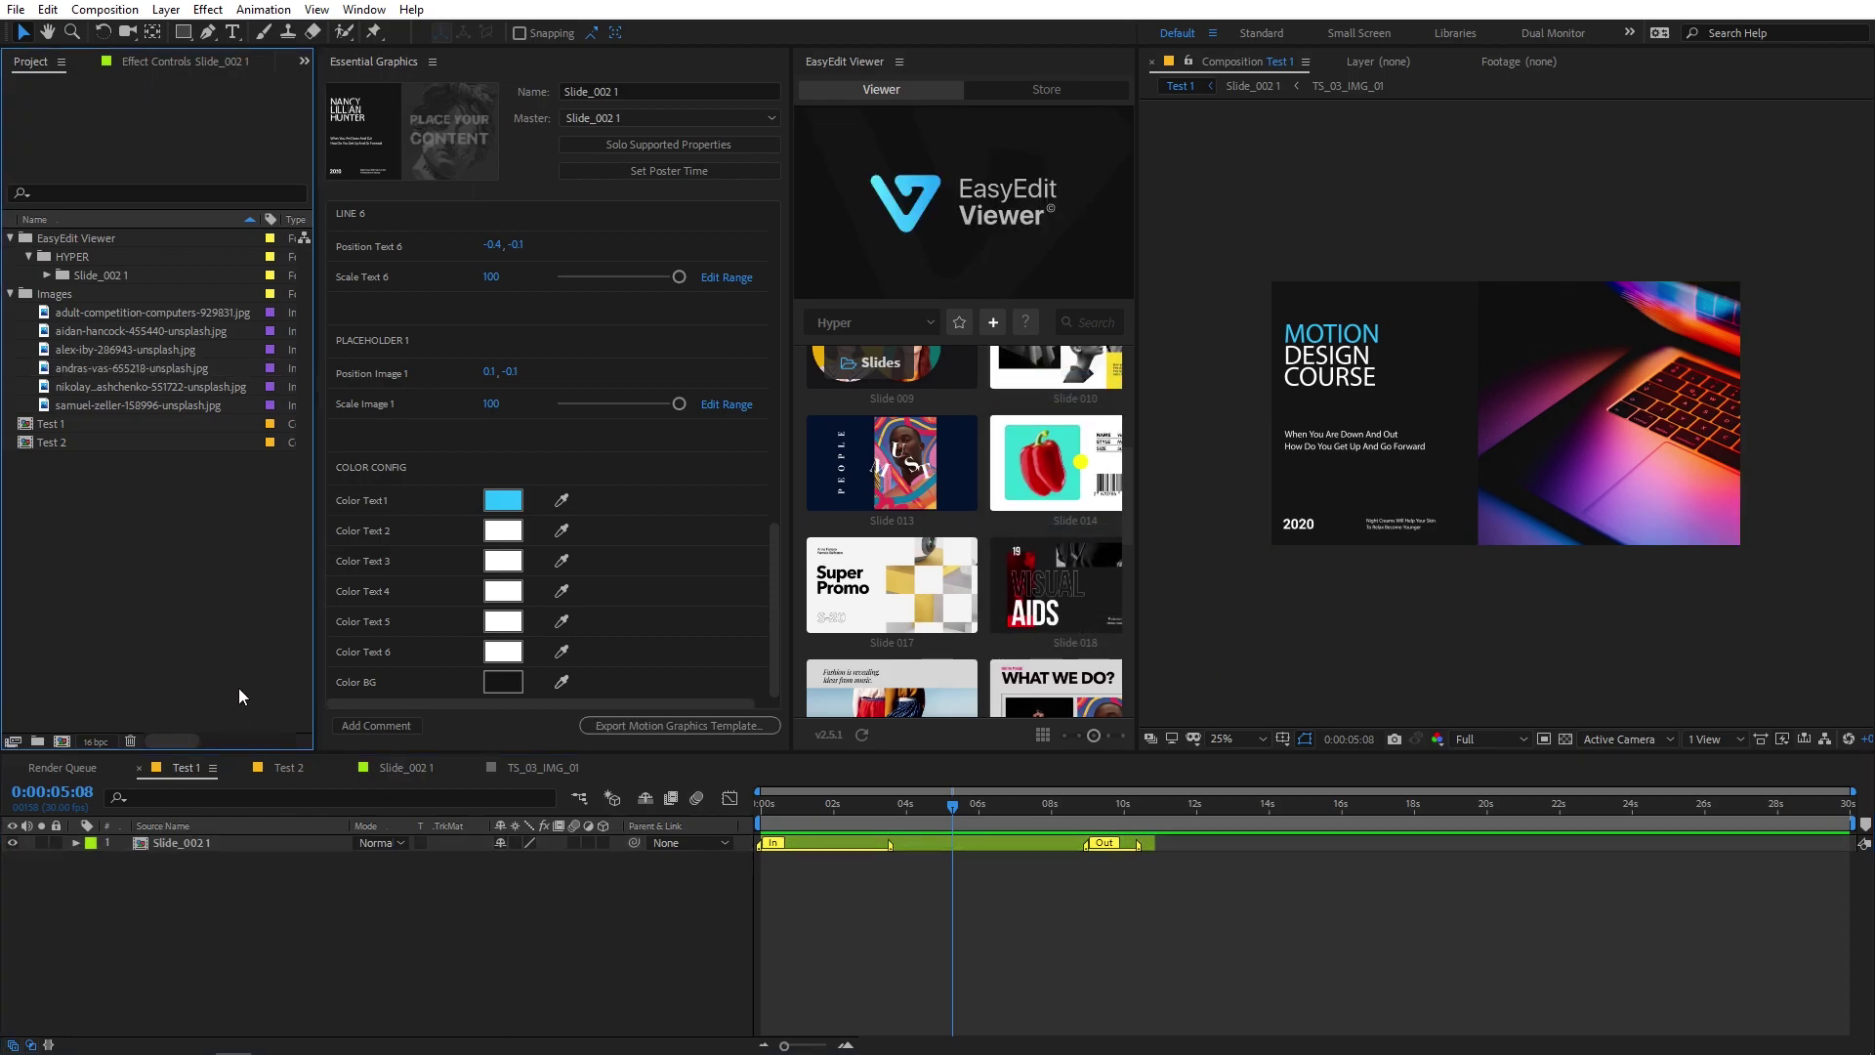
Switch to Test 2, import the Slide 002 template, and preview it near 5 seconds
left_click(284, 768)
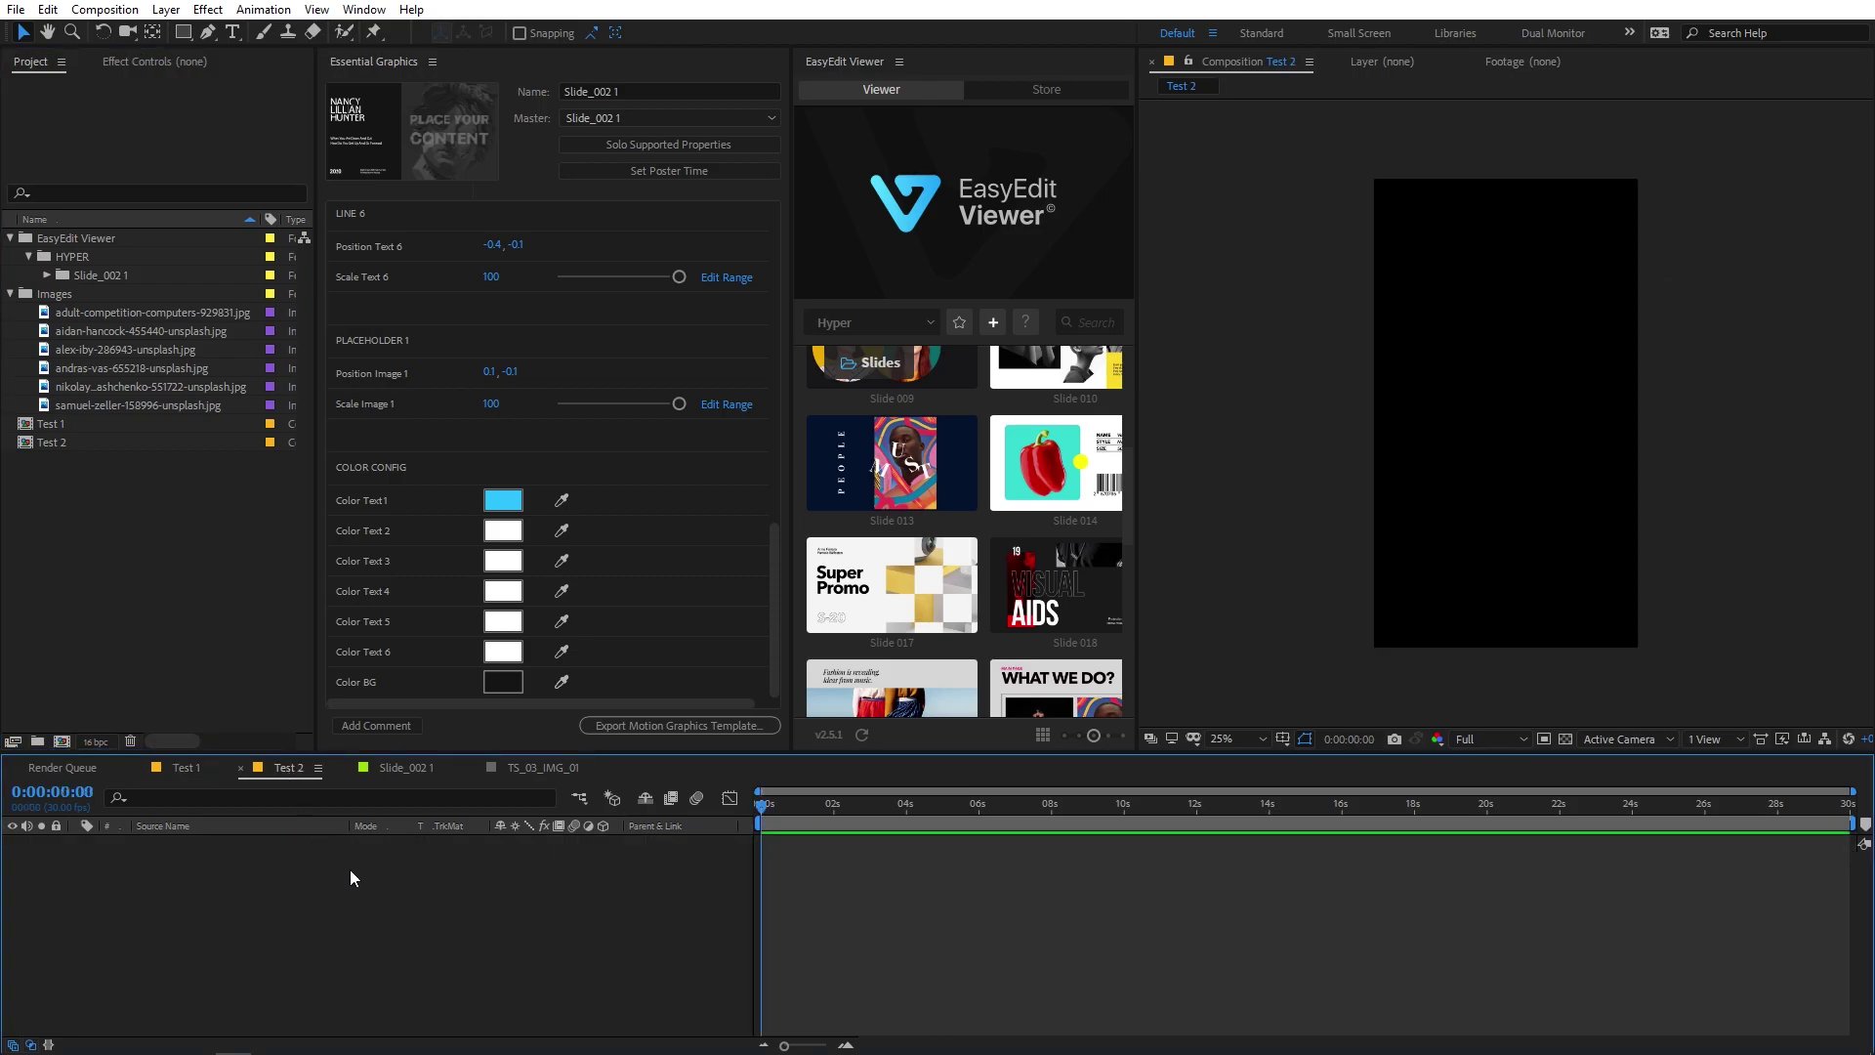
scroll(924, 580, "up", 5)
left_click(1051, 553)
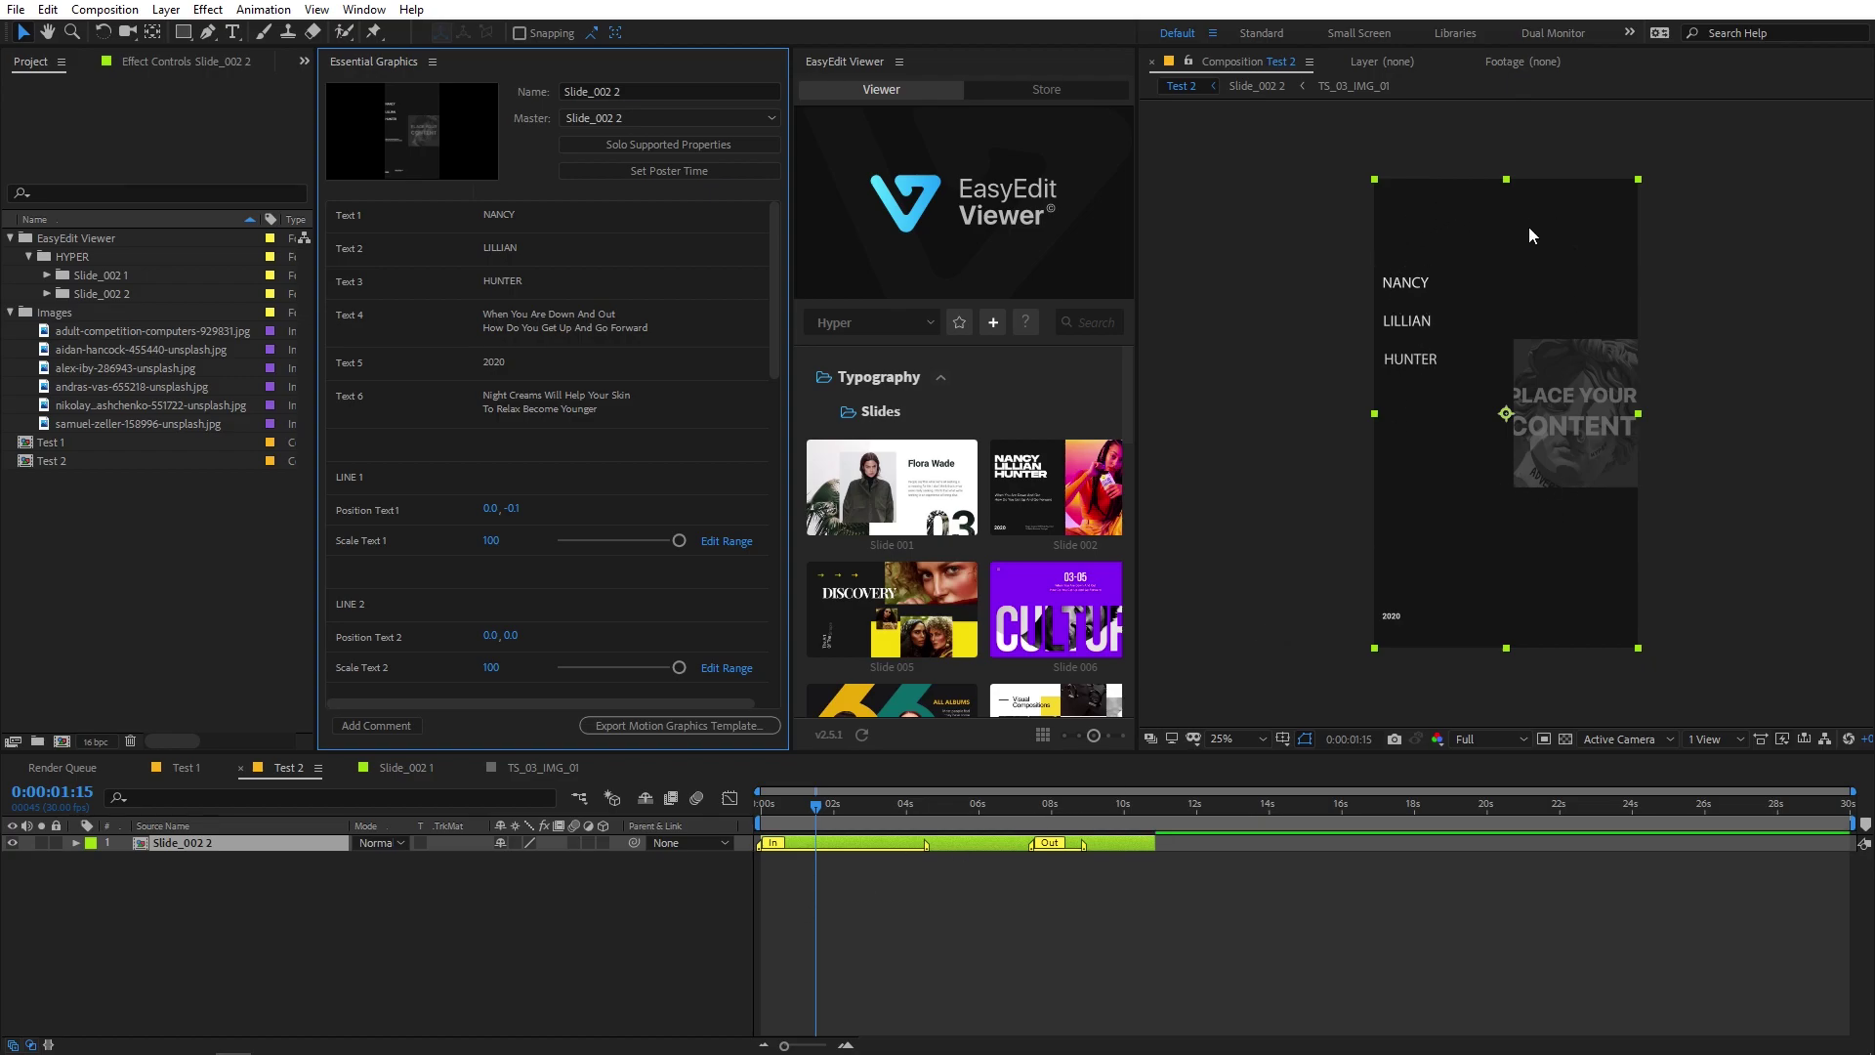
mouse_move(974, 803)
left_mouse_down()
mouse_move(1012, 803)
mouse_move(967, 803)
left_mouse_up()
scroll(489, 385, "down", 10)
scroll(527, 439, "up", 10)
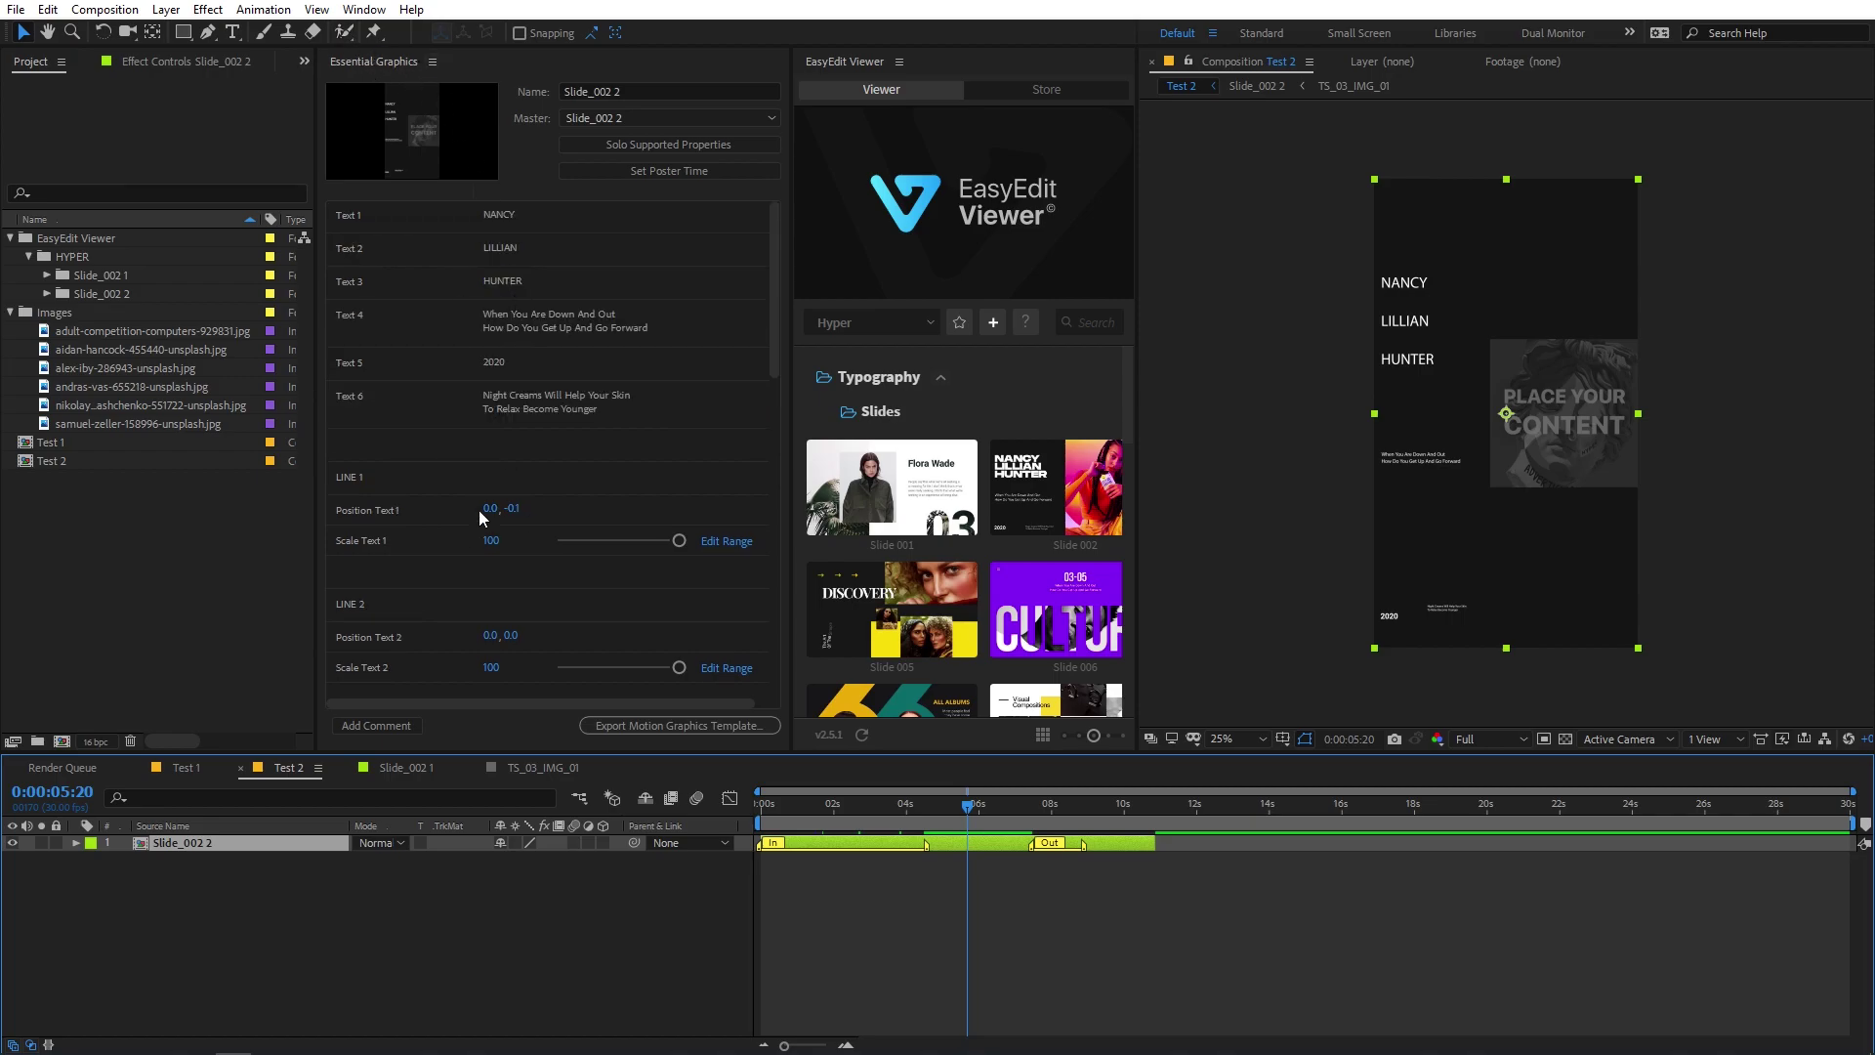
scroll(1065, 486, "down", 3)
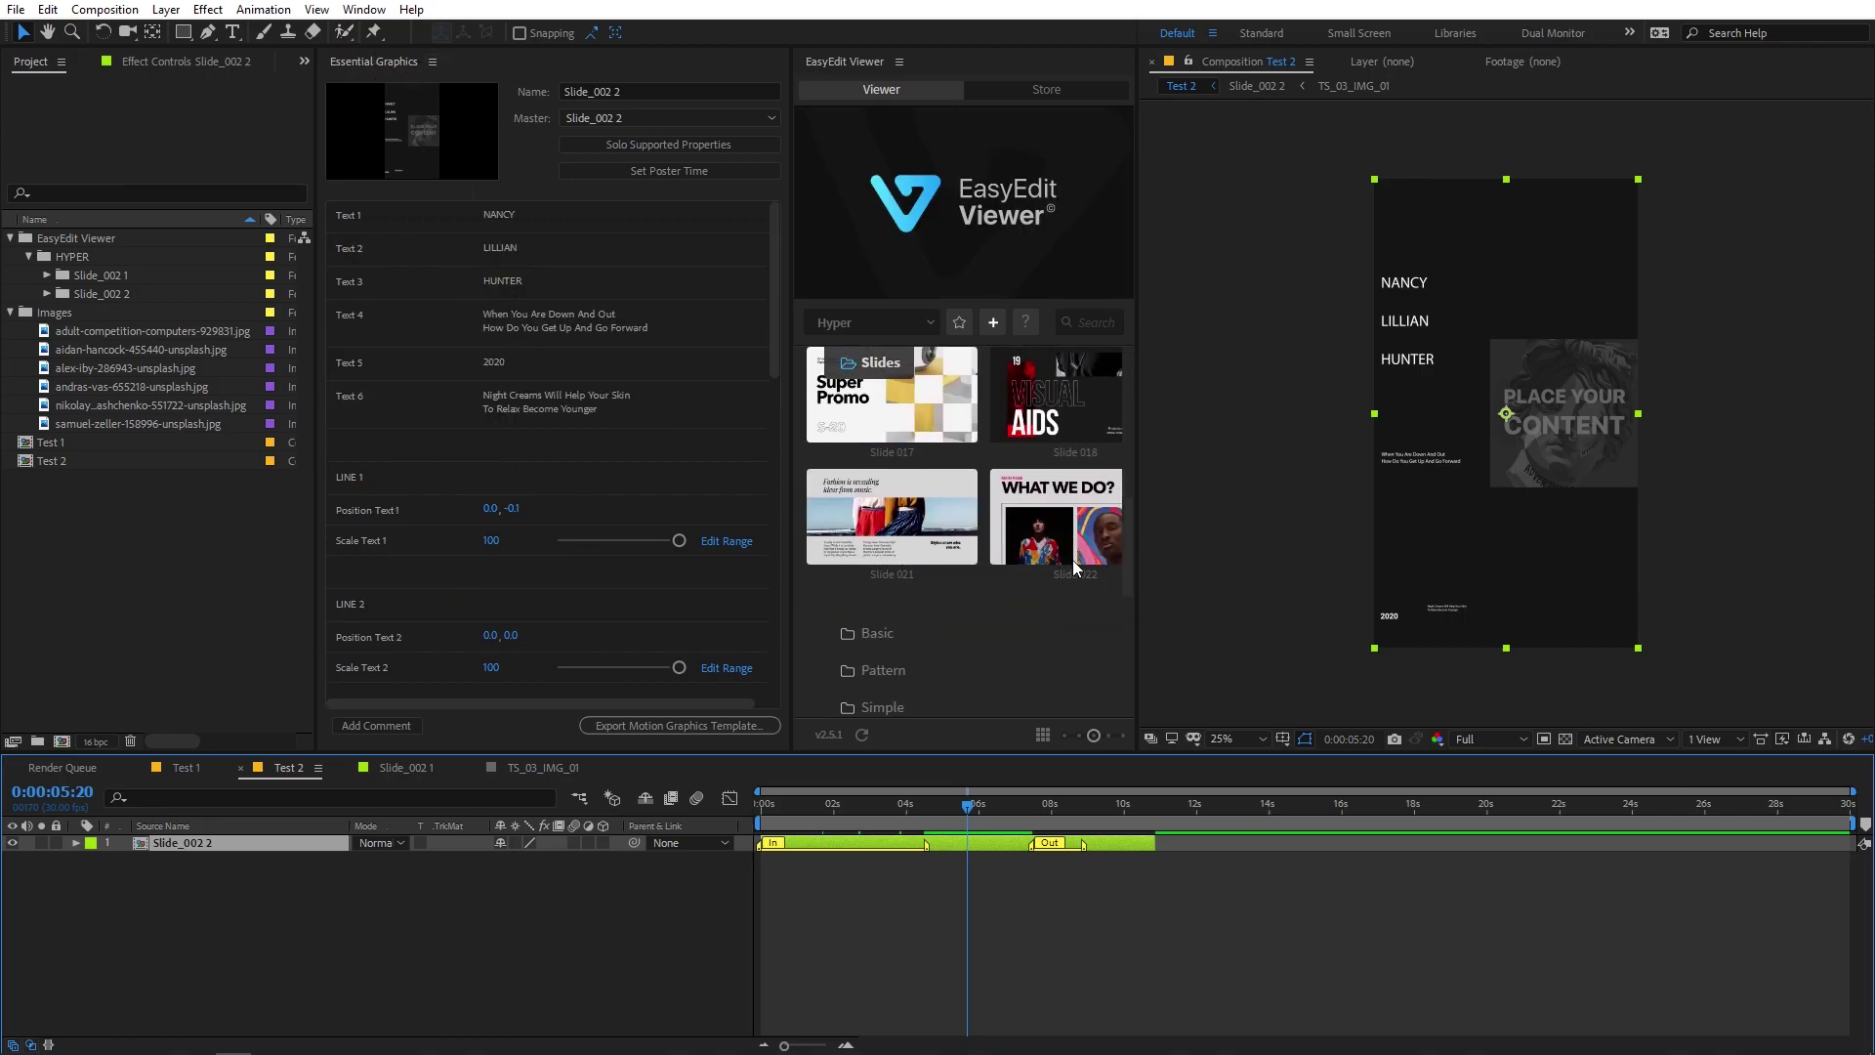
scroll(1065, 486, "up", 3)
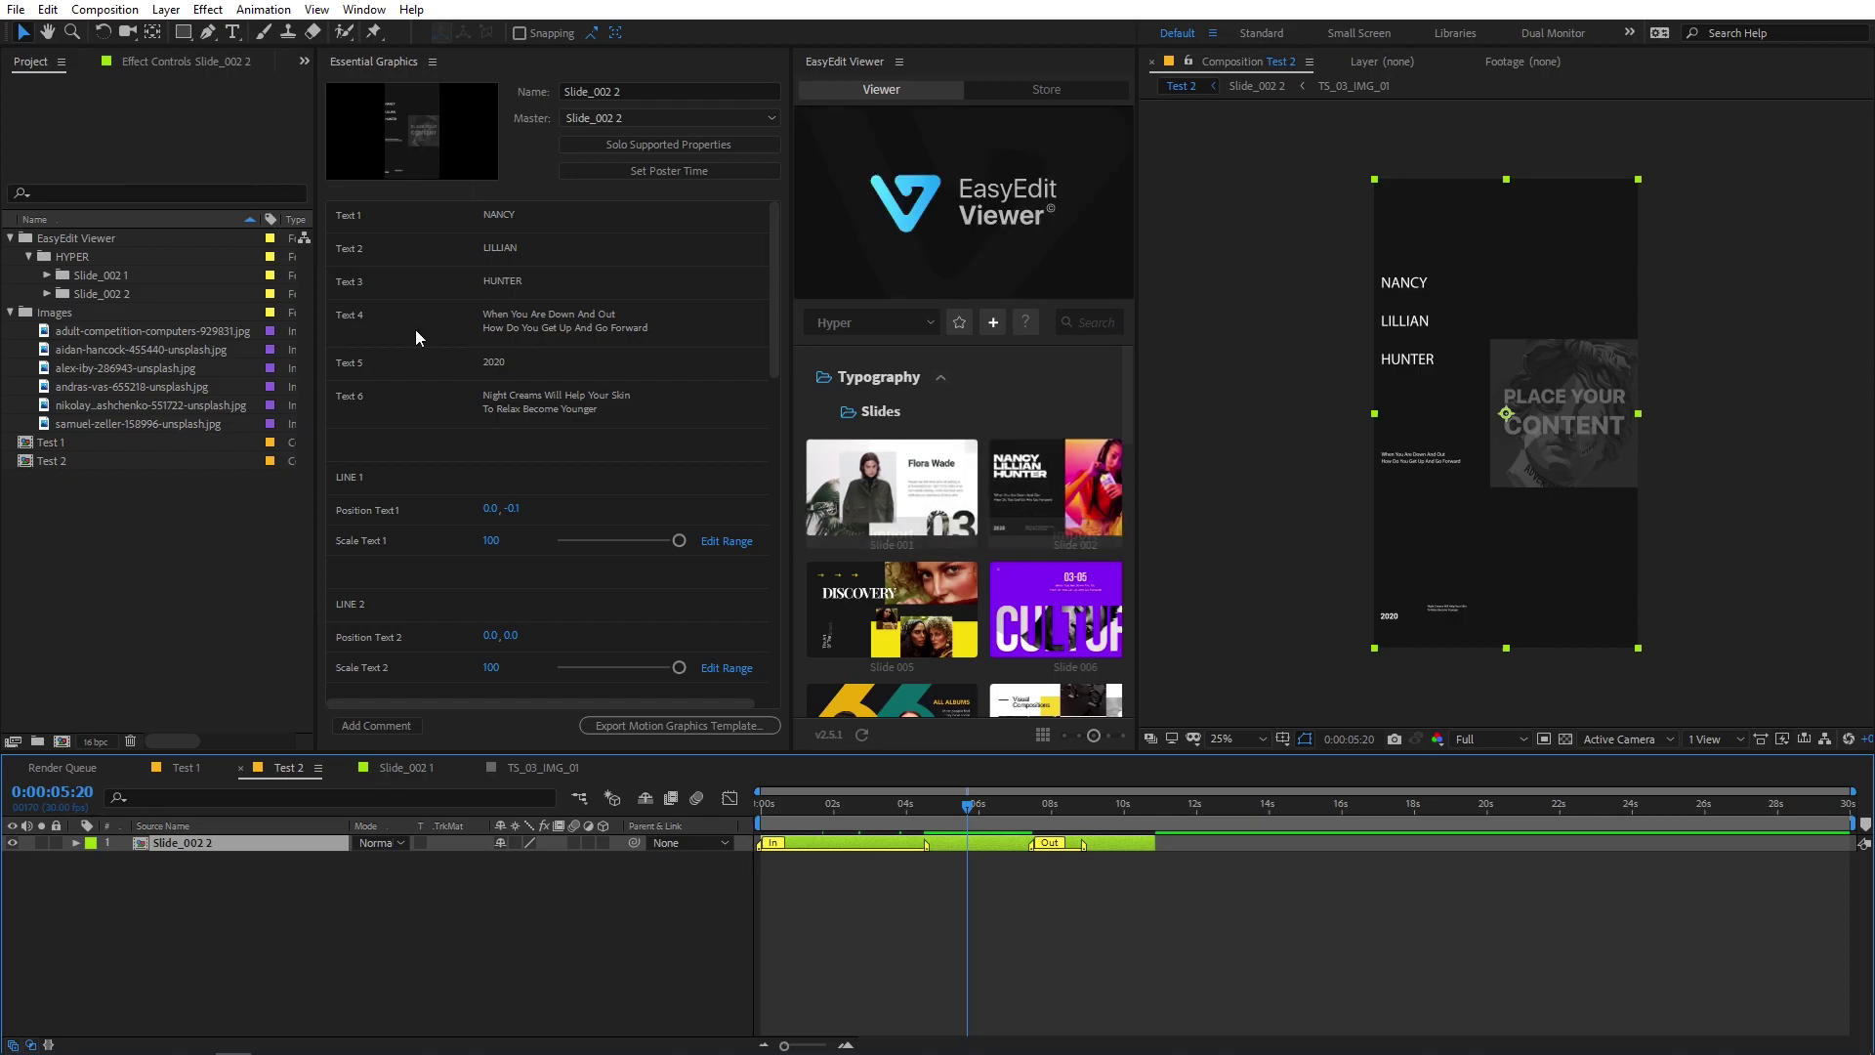
scroll(967, 586, "down", 2)
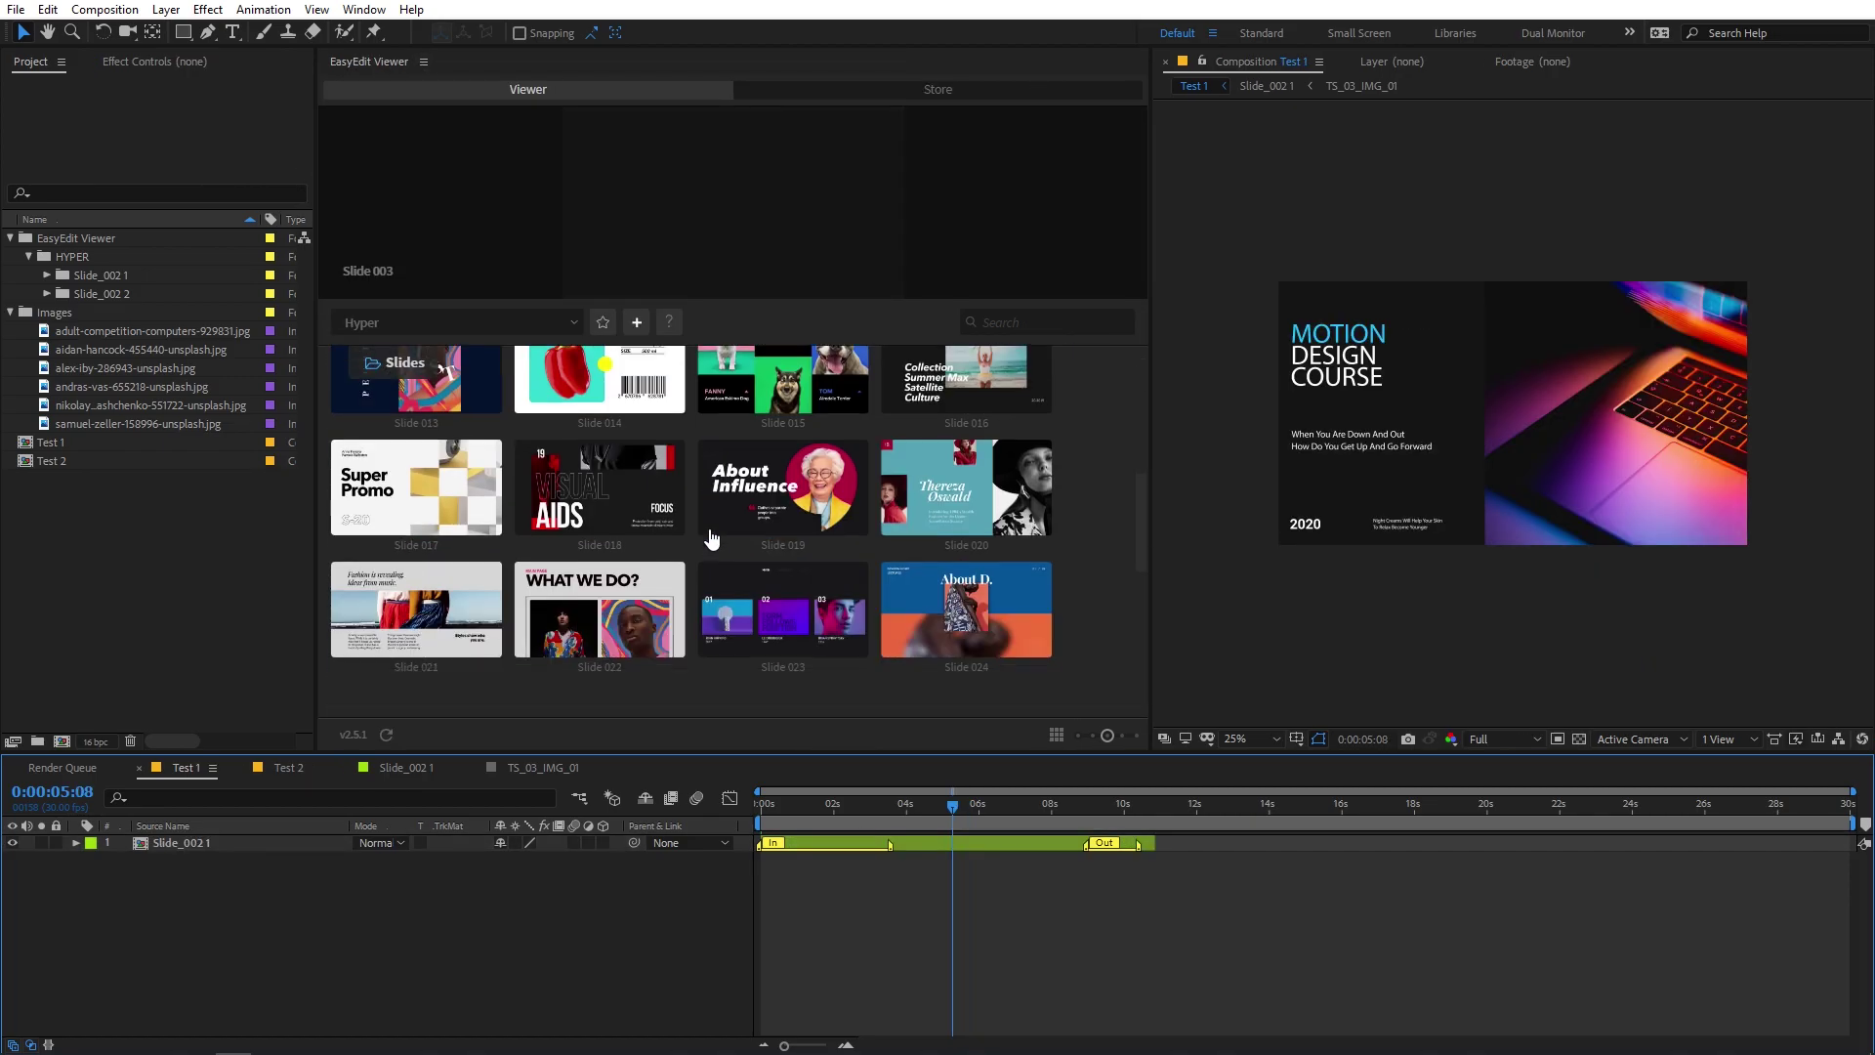
Show the EasyEdit template library's category sidebar and scroll through its templates
left_click(1058, 737)
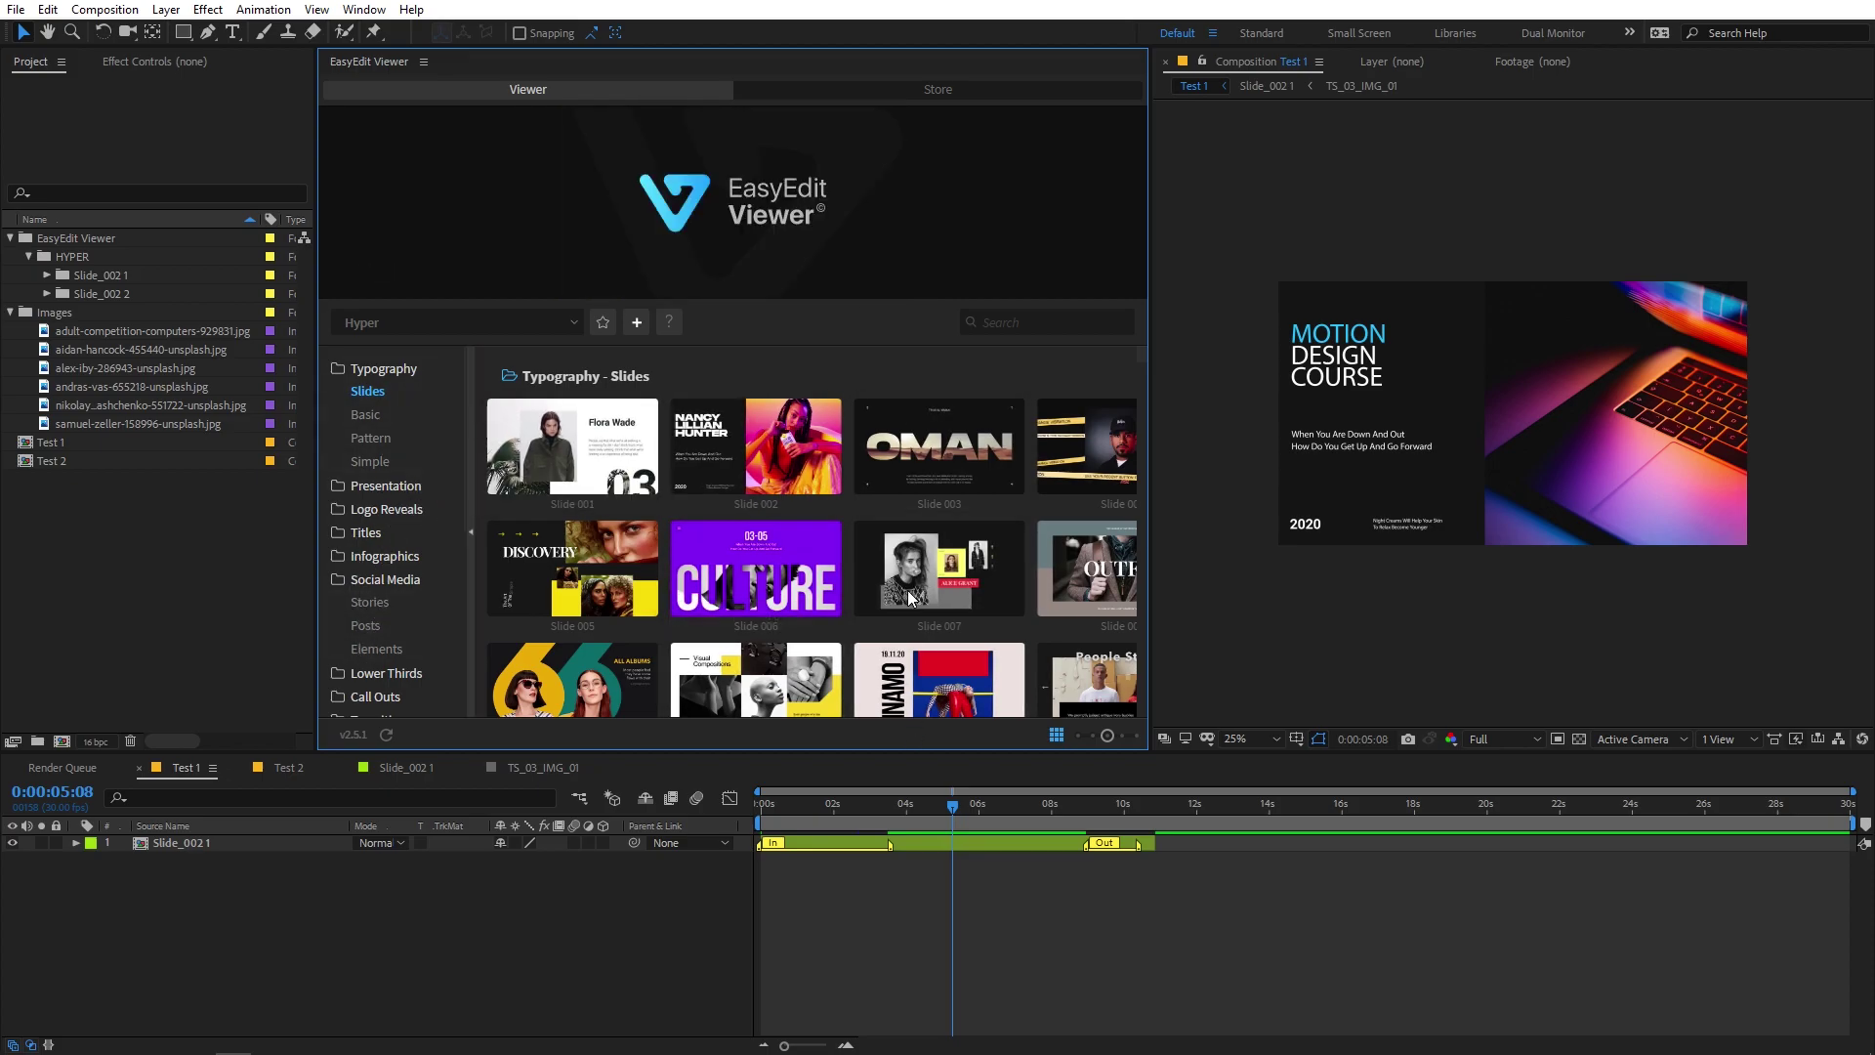
mouse_move(726, 531)
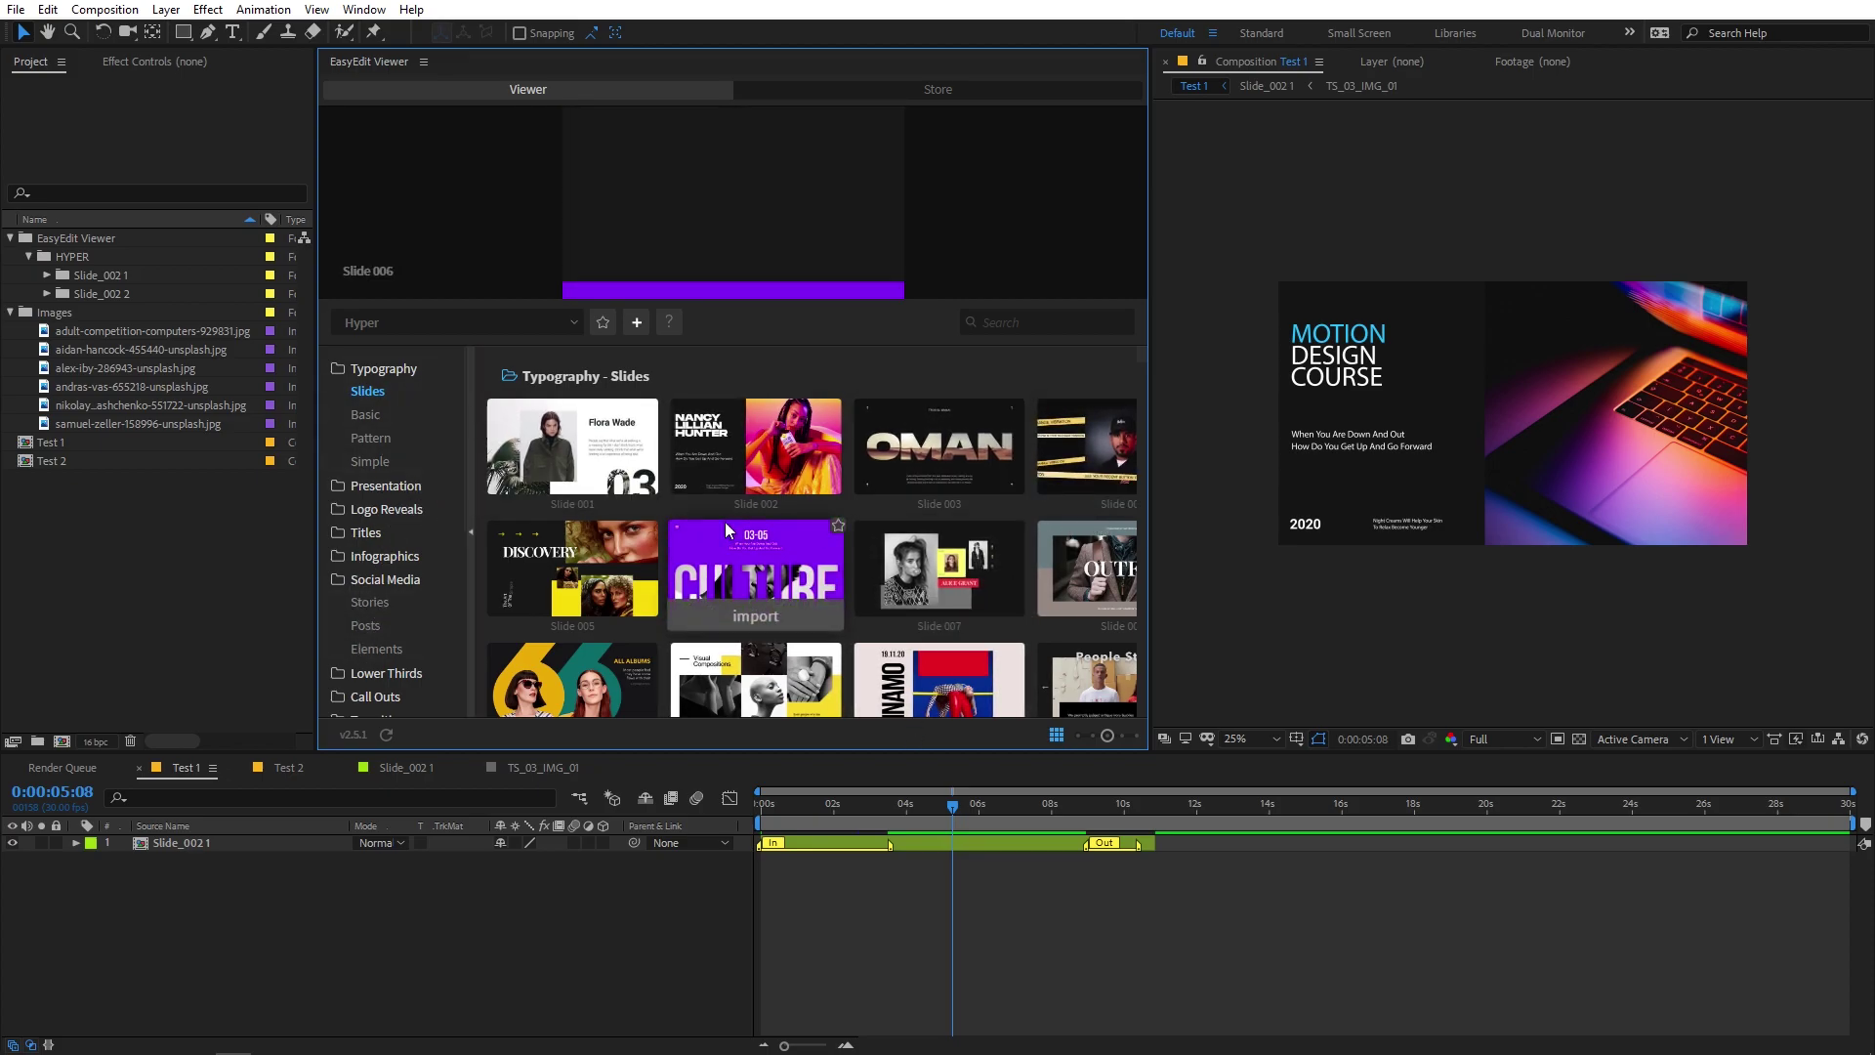
scroll(423, 449, "down", 3)
scroll(423, 450, "up", 2)
scroll(423, 449, "up", 1)
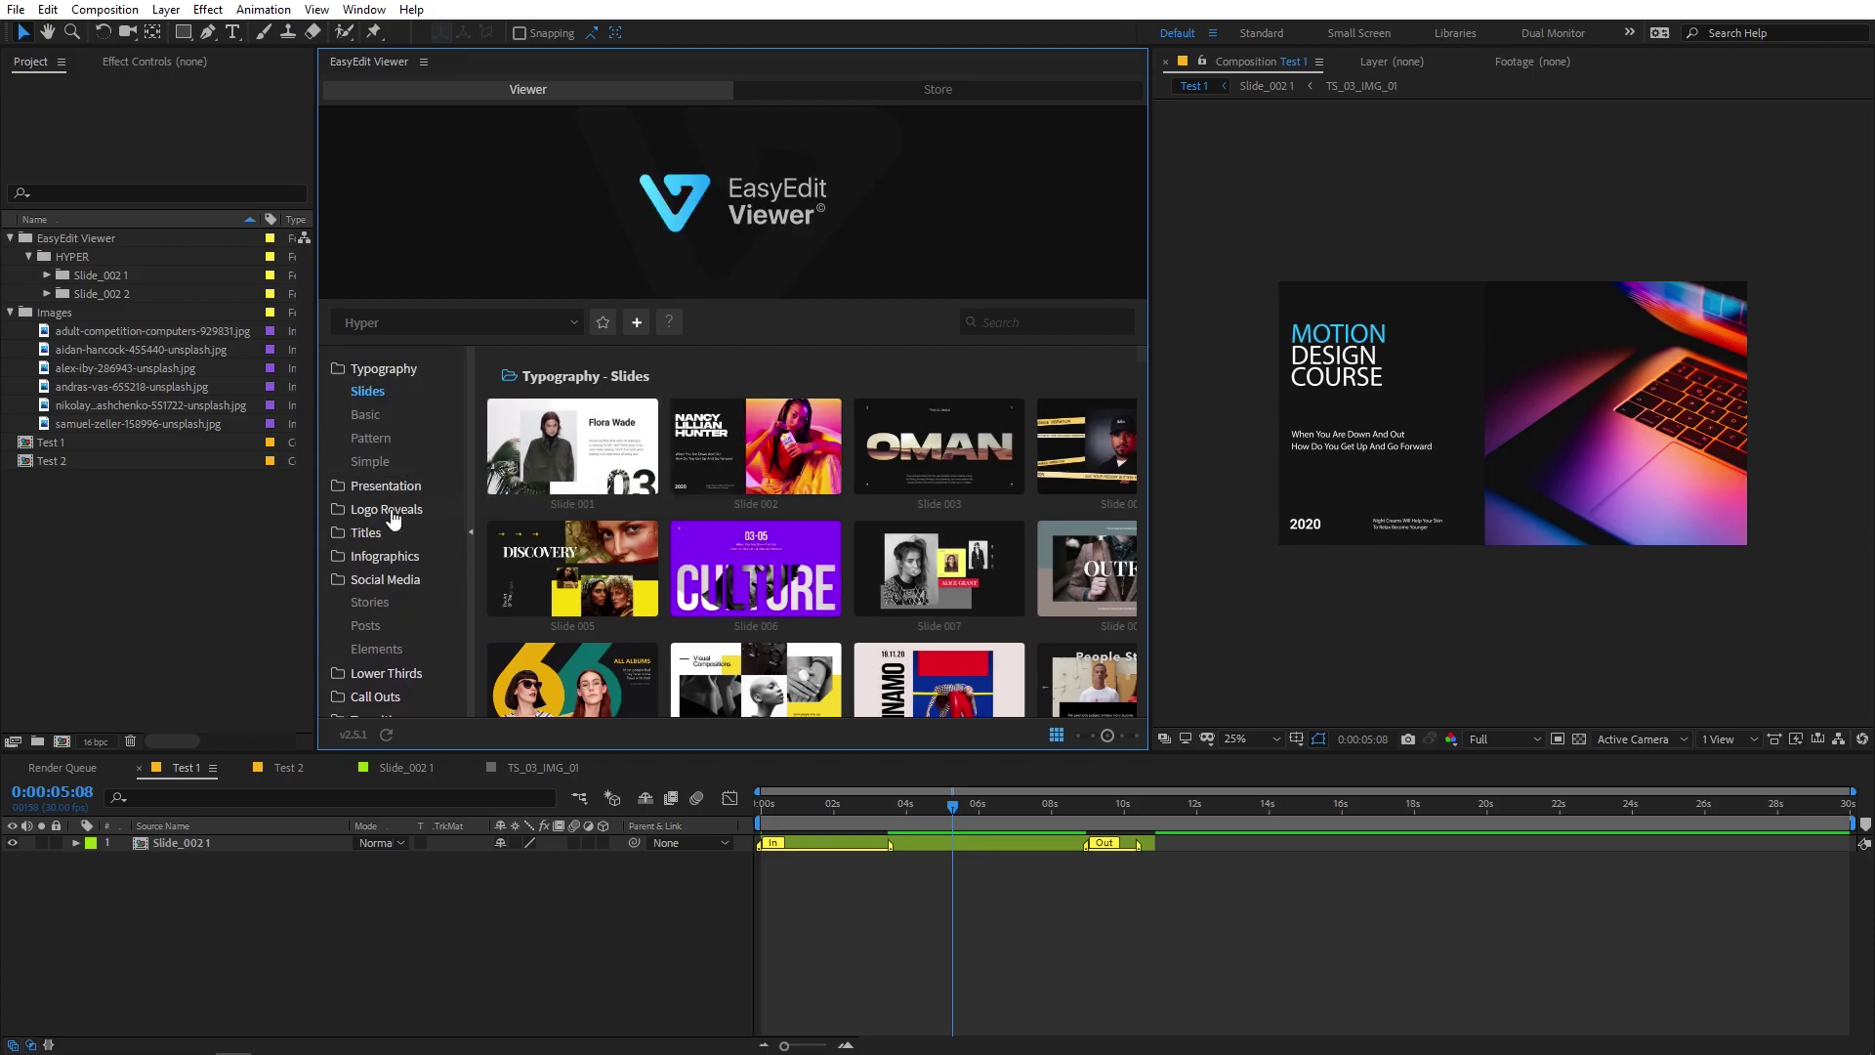
scroll(406, 520, "down", 8)
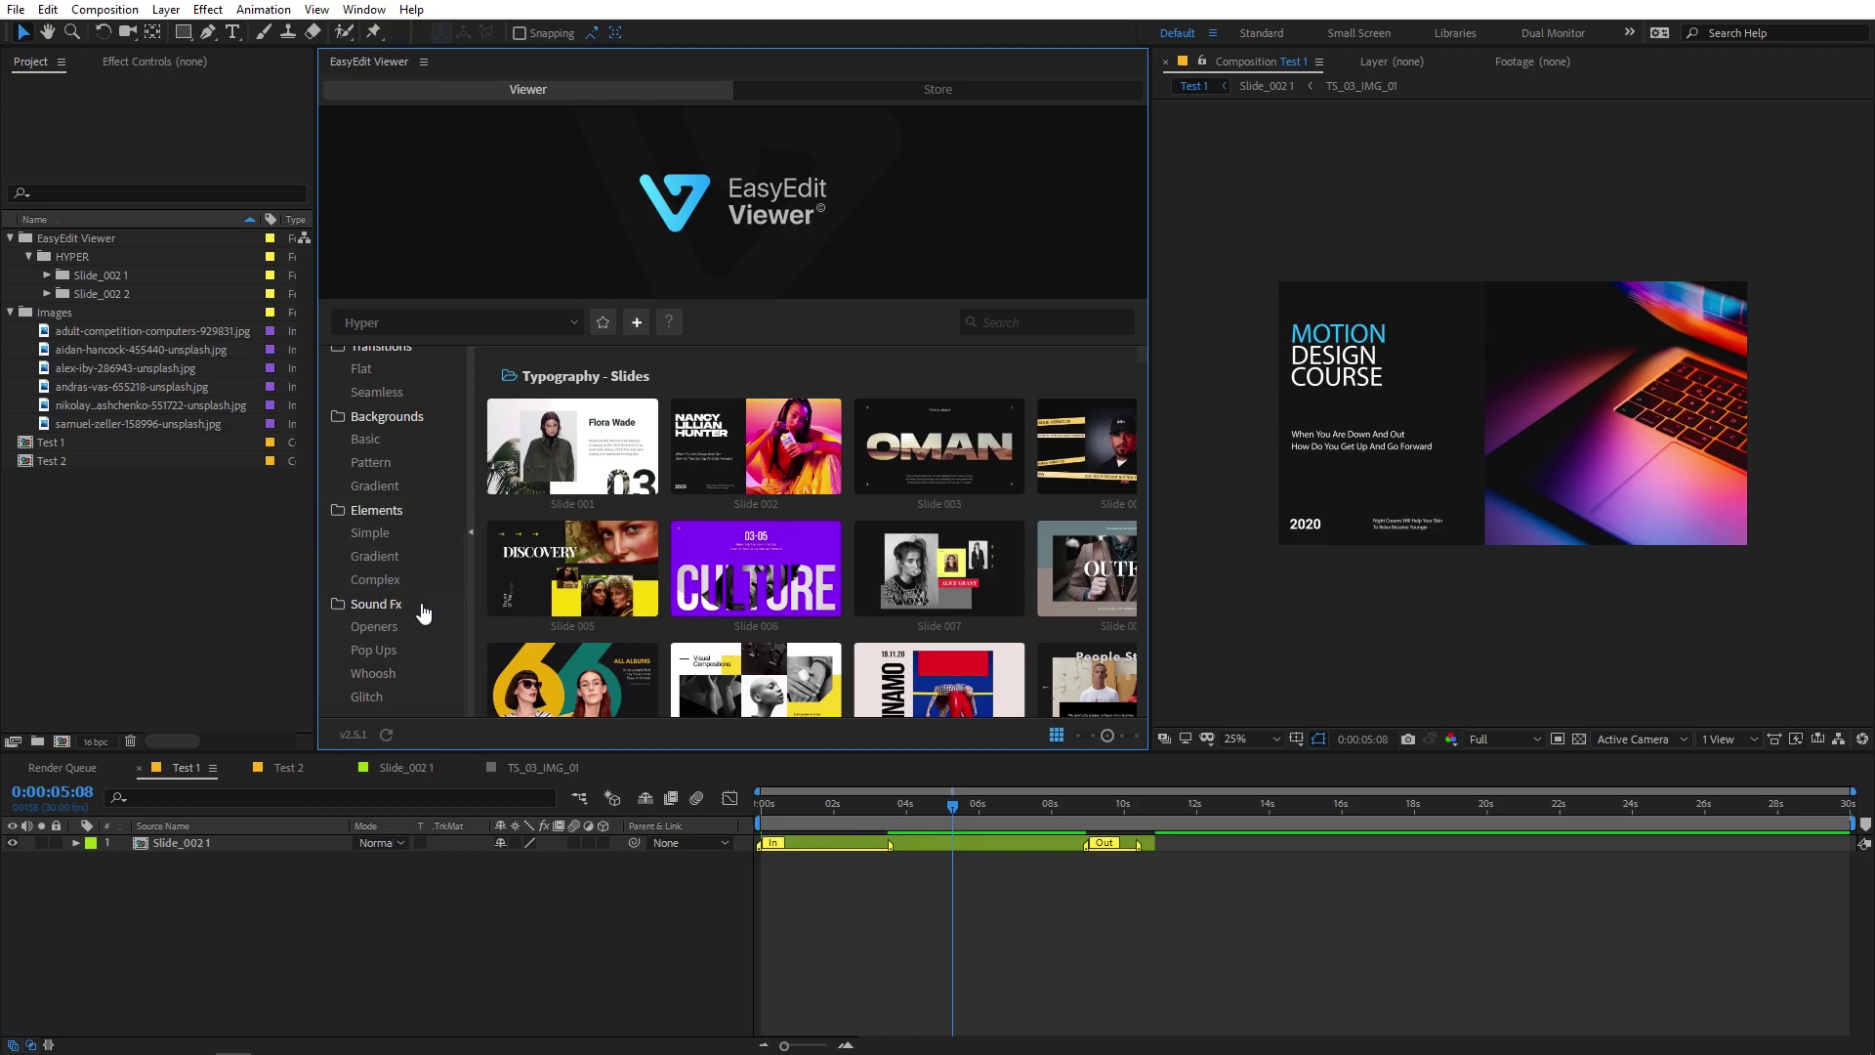
scroll(388, 627, "up", 8)
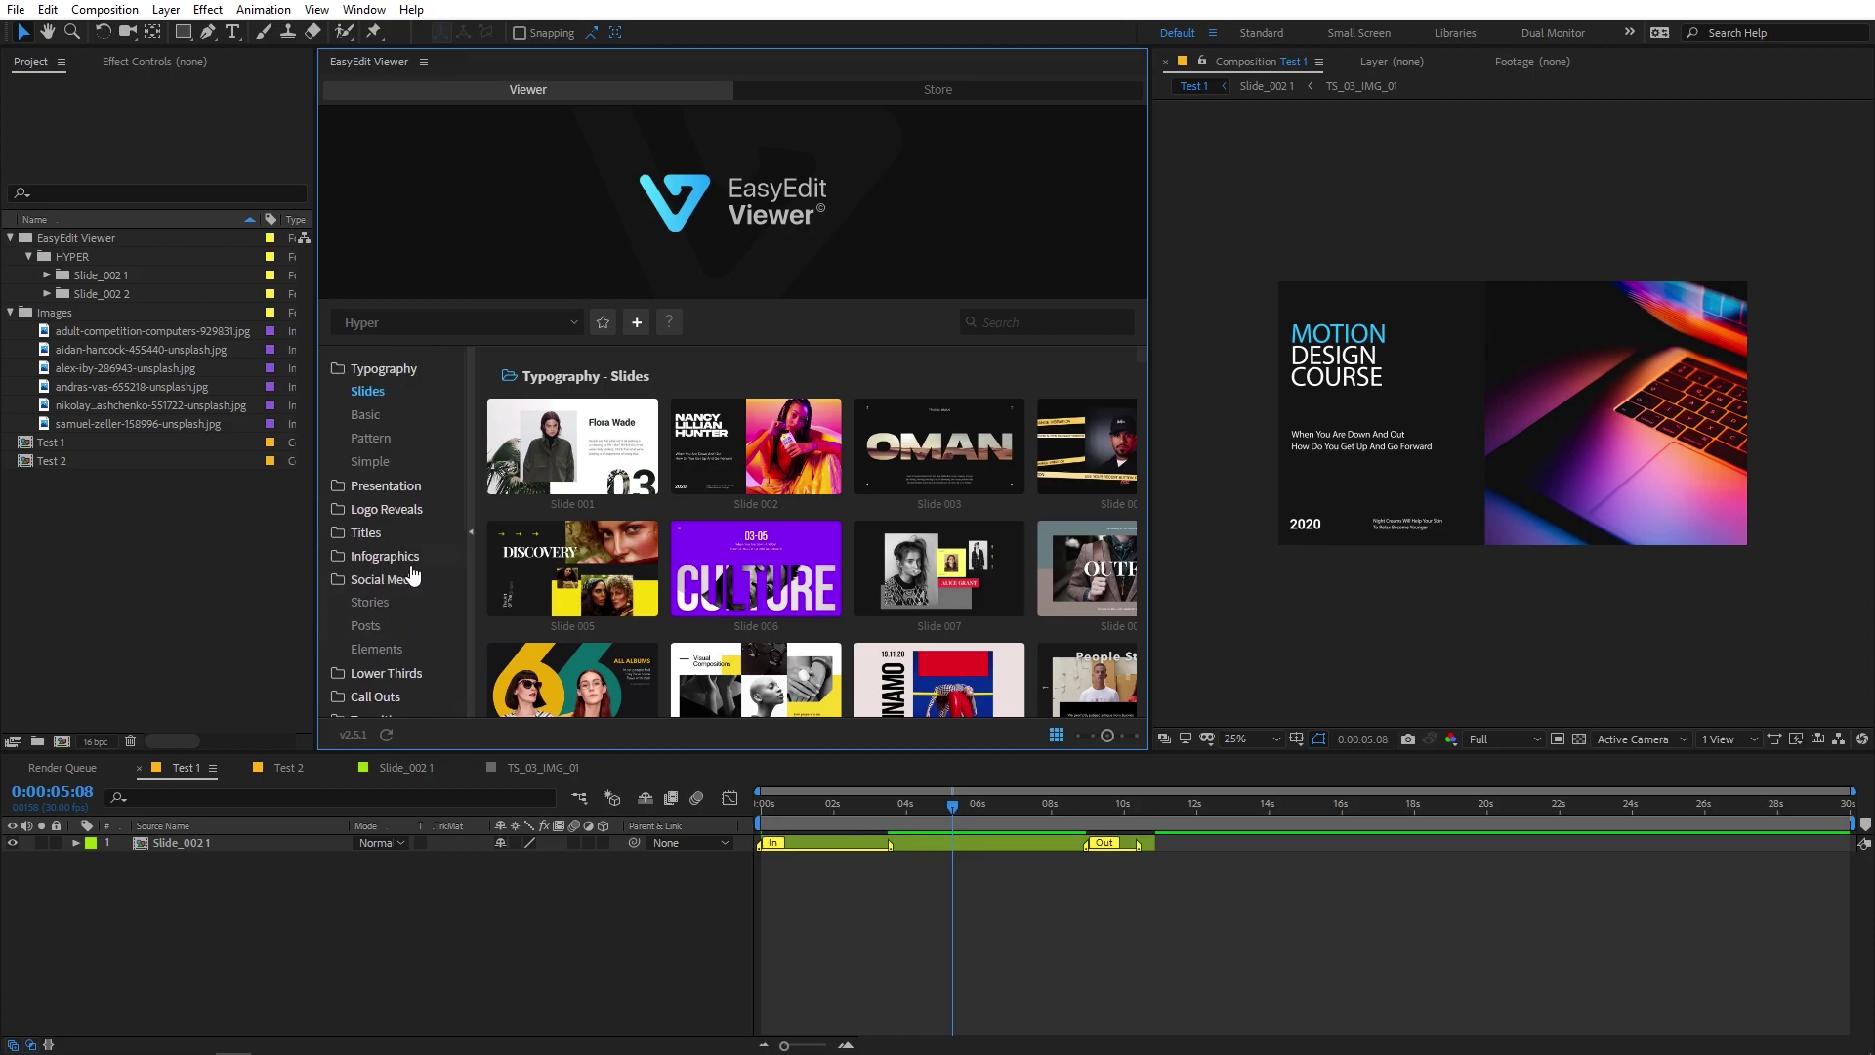
Show the Hyper pack's Presentation templates and scroll the thumbnails down to Presentation 020
left_click(376, 461)
left_click(388, 486)
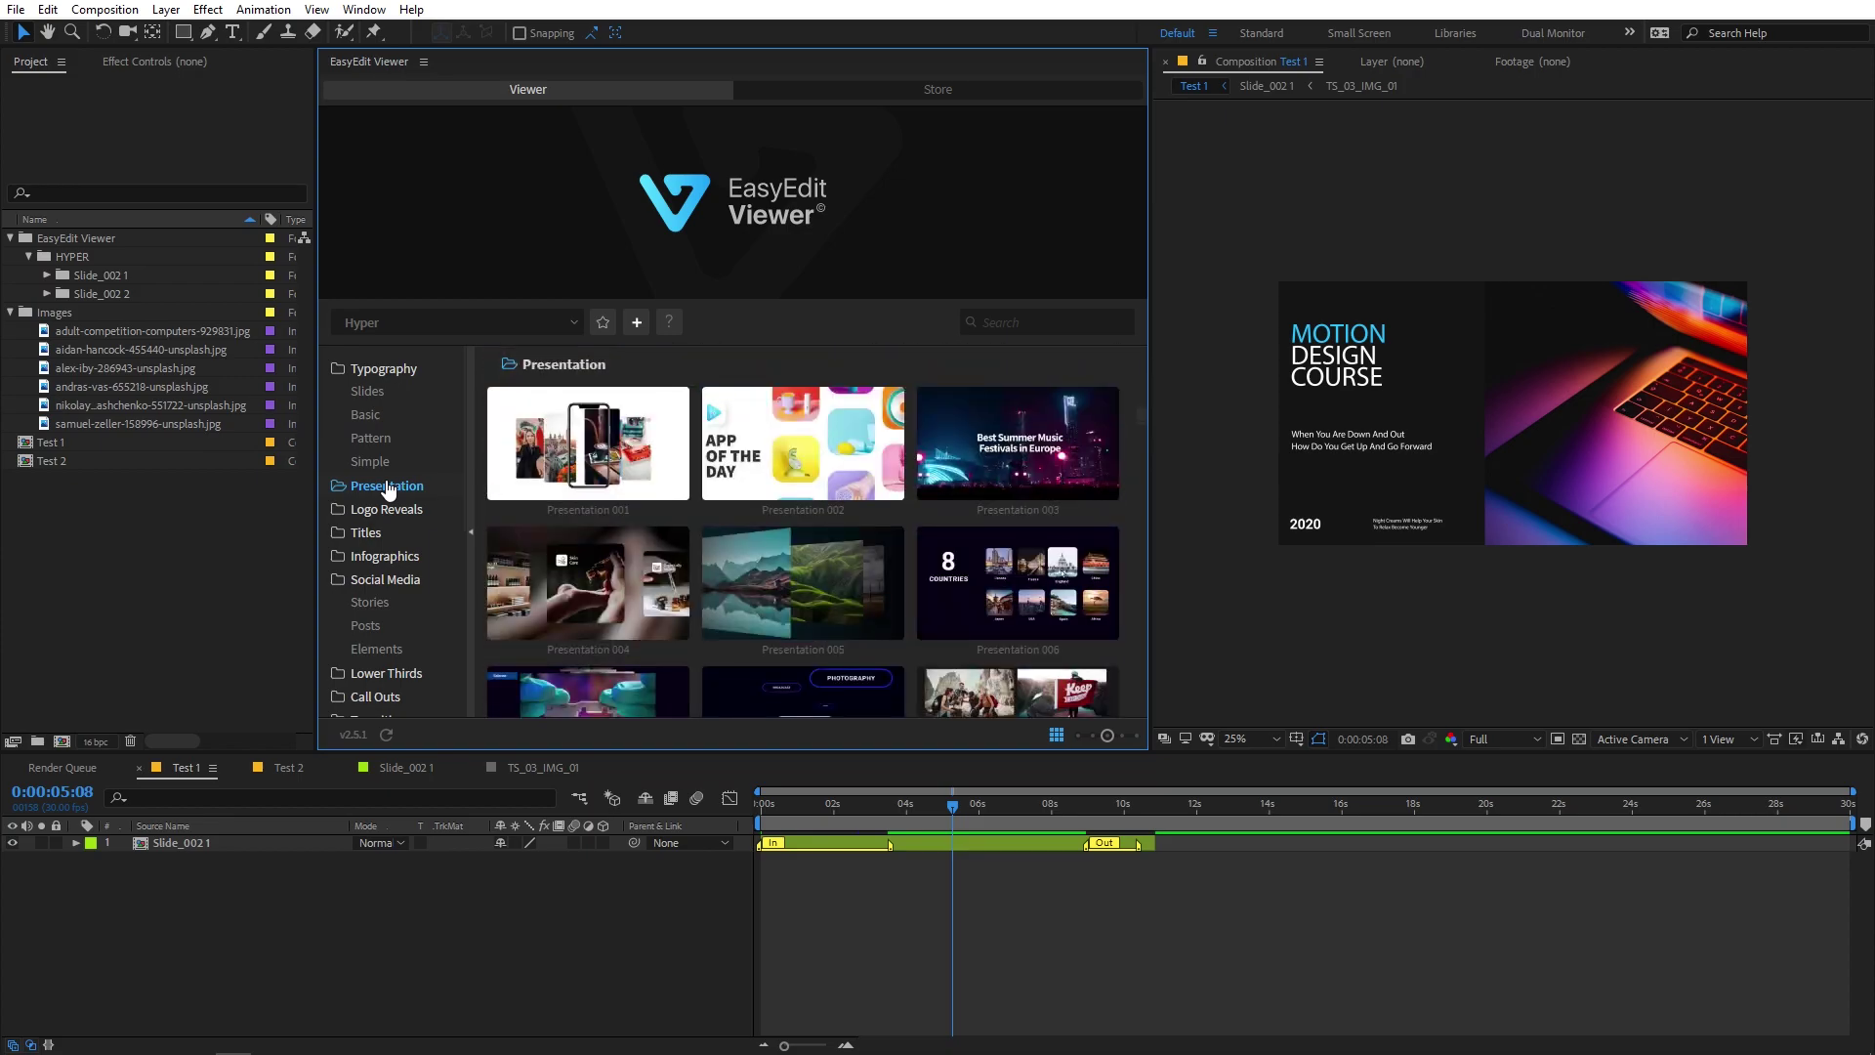
mouse_move(783, 418)
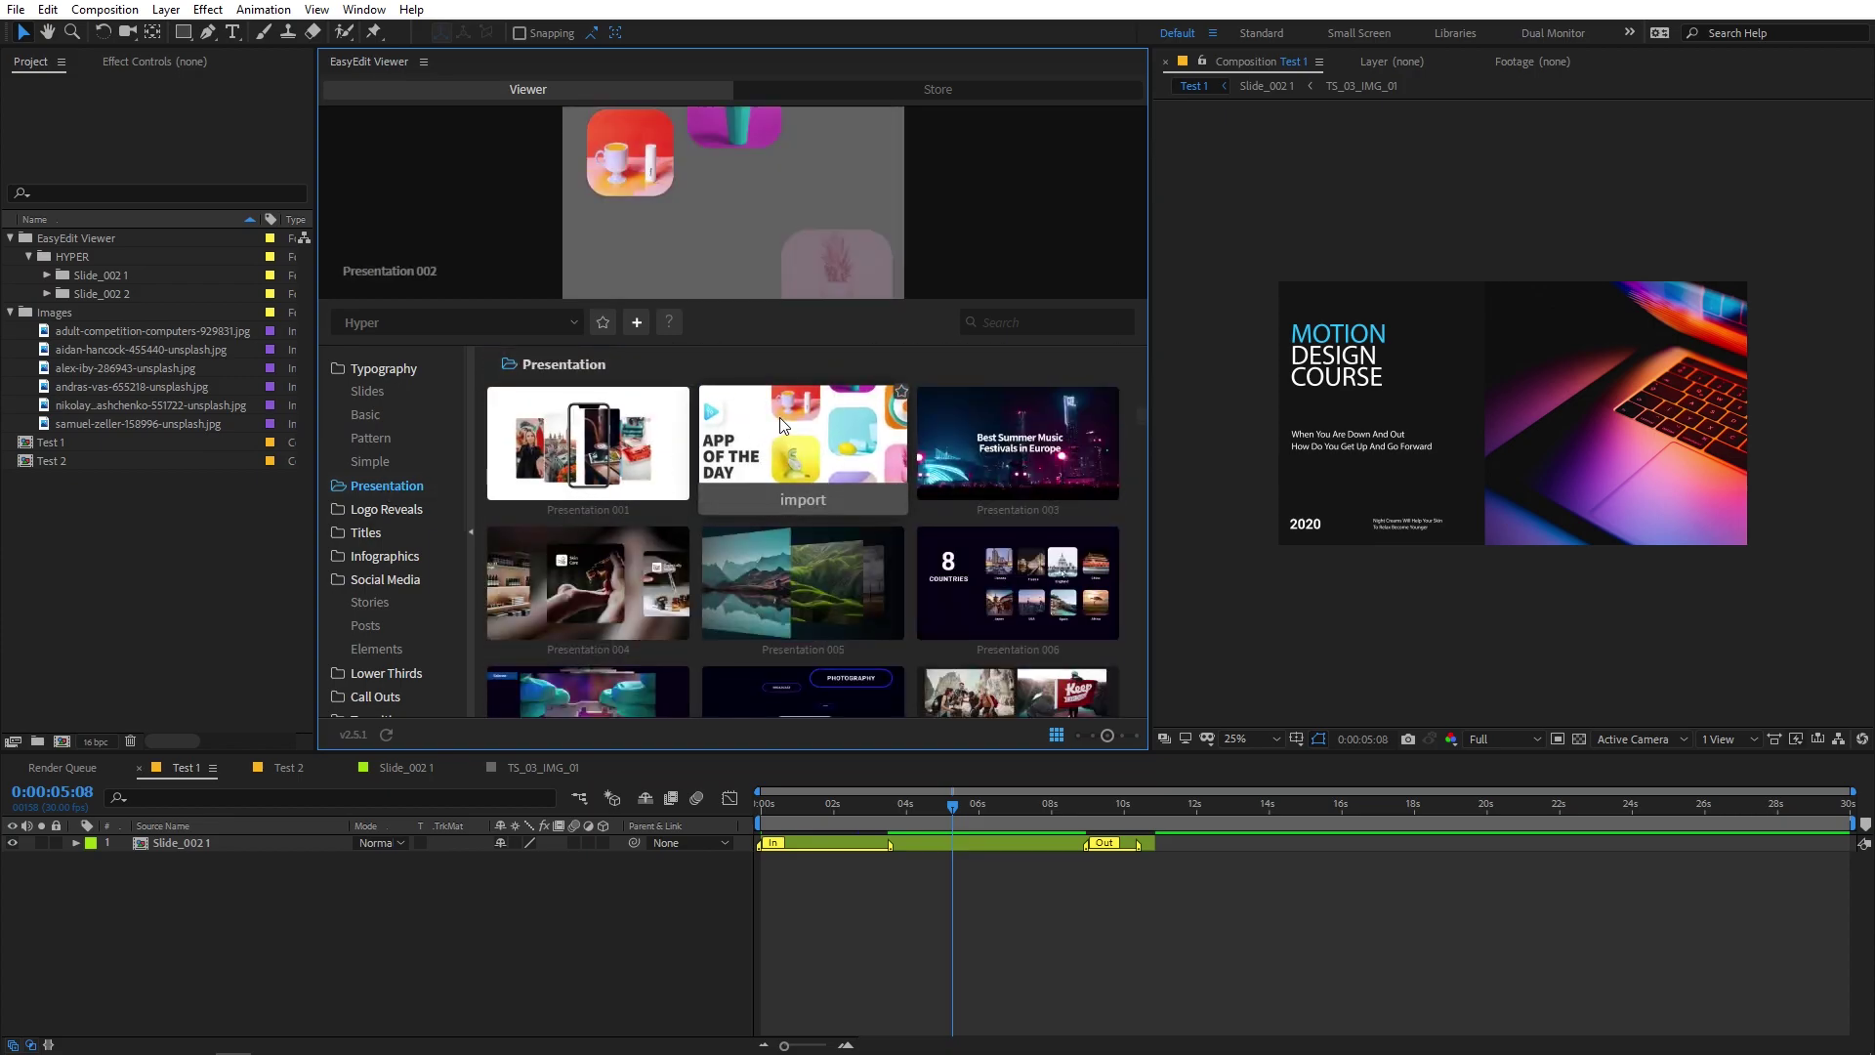
scroll(782, 418, "up", 1)
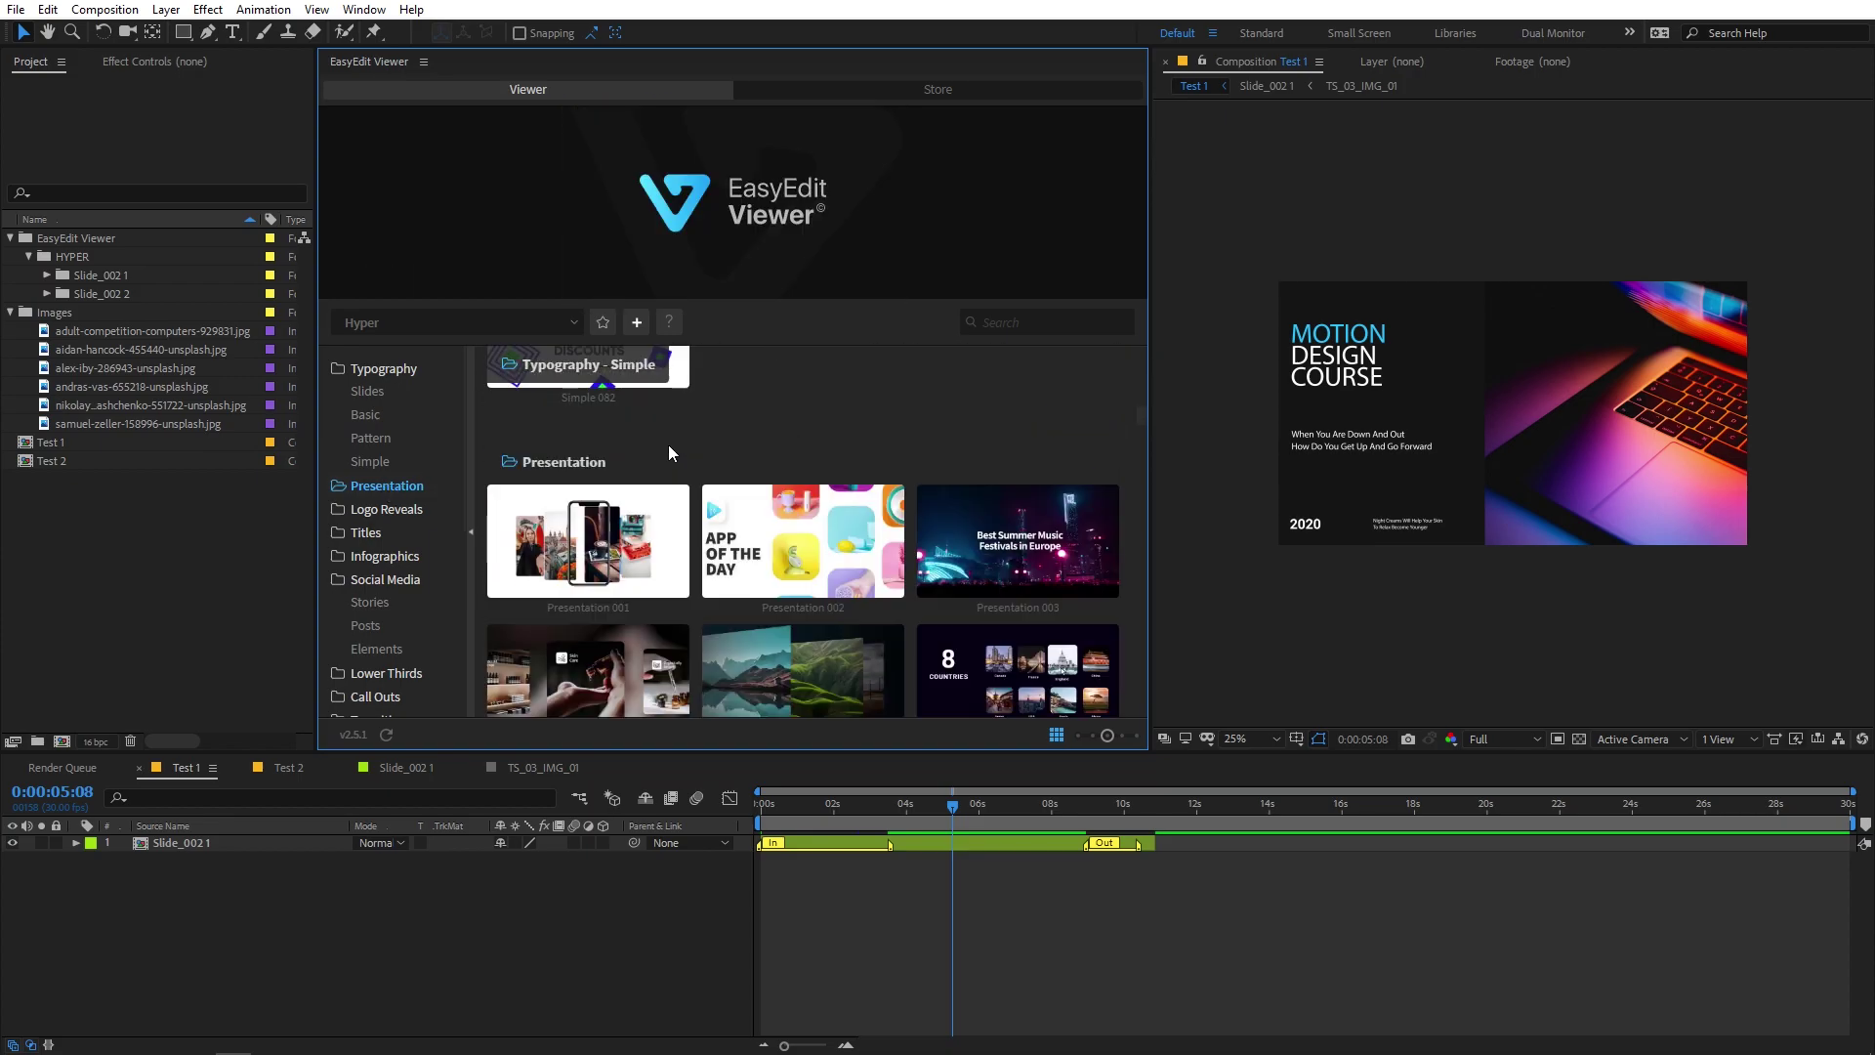
scroll(671, 426, "down", 1)
mouse_move(672, 461)
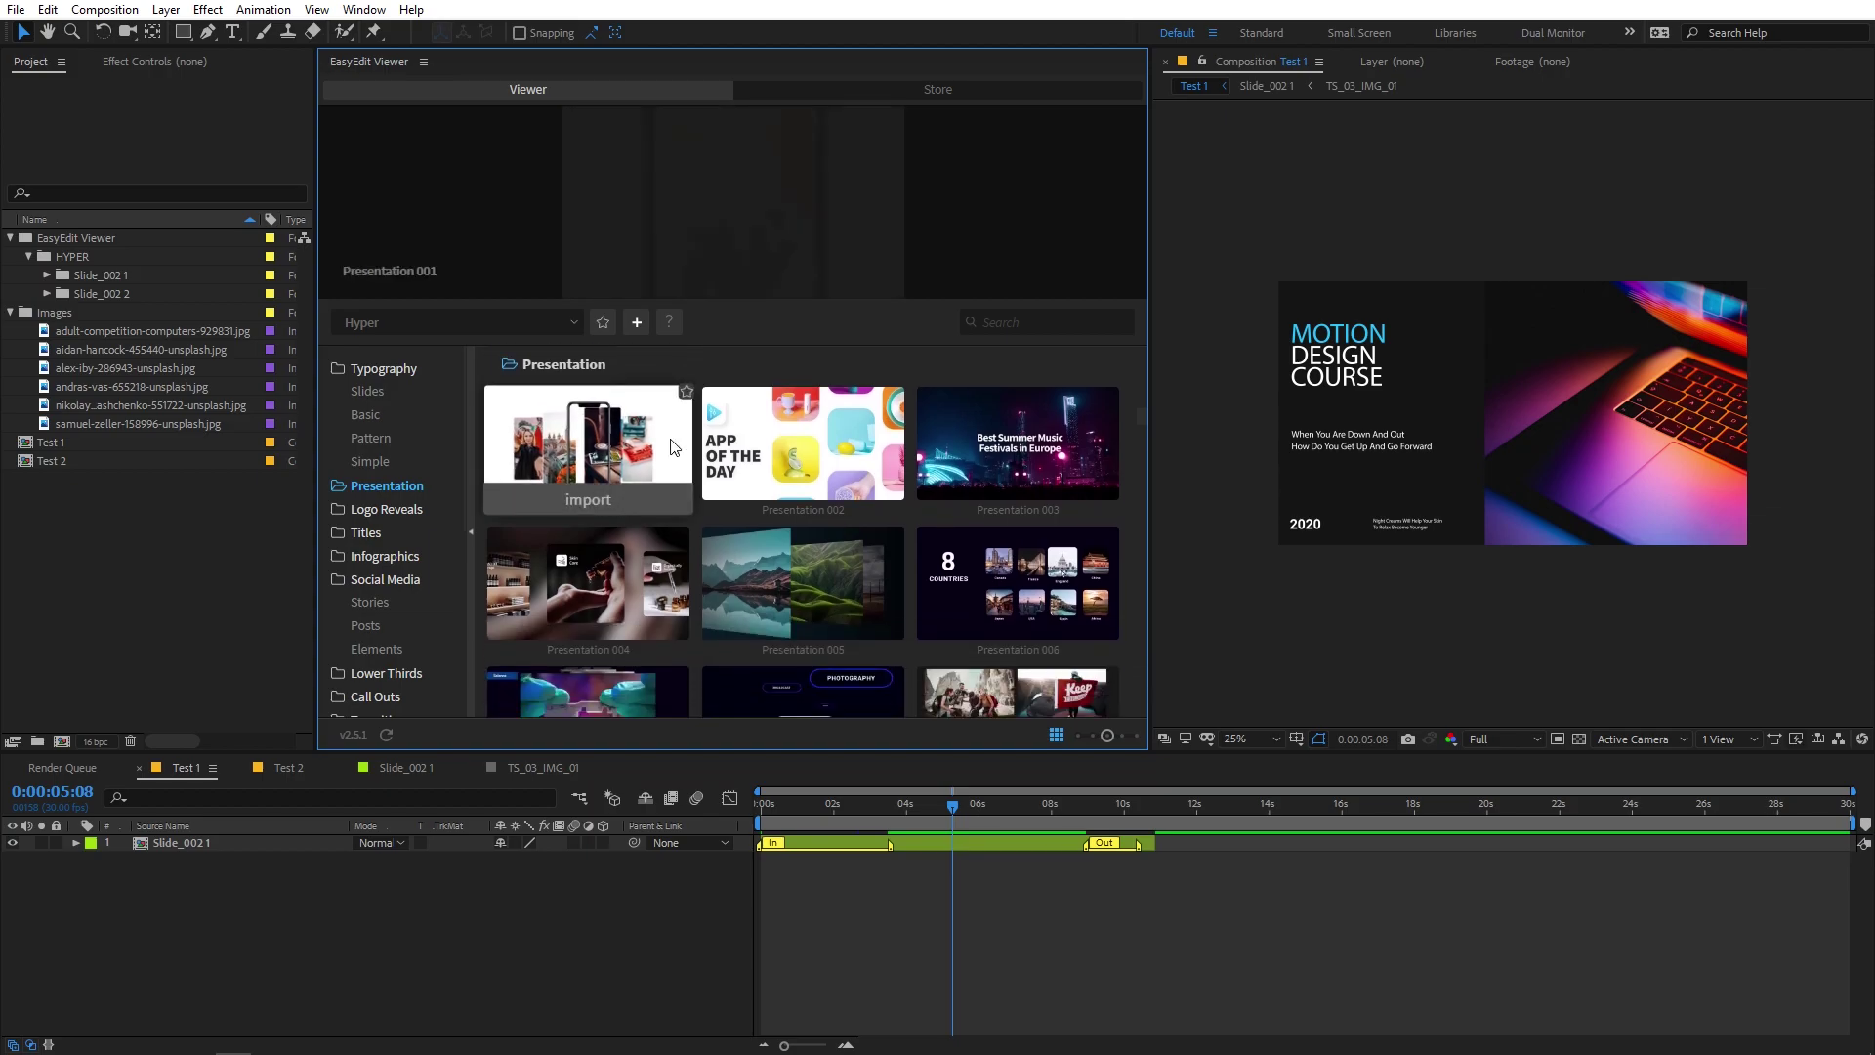
mouse_move(829, 455)
scroll(829, 455, "down", 2)
mouse_move(612, 514)
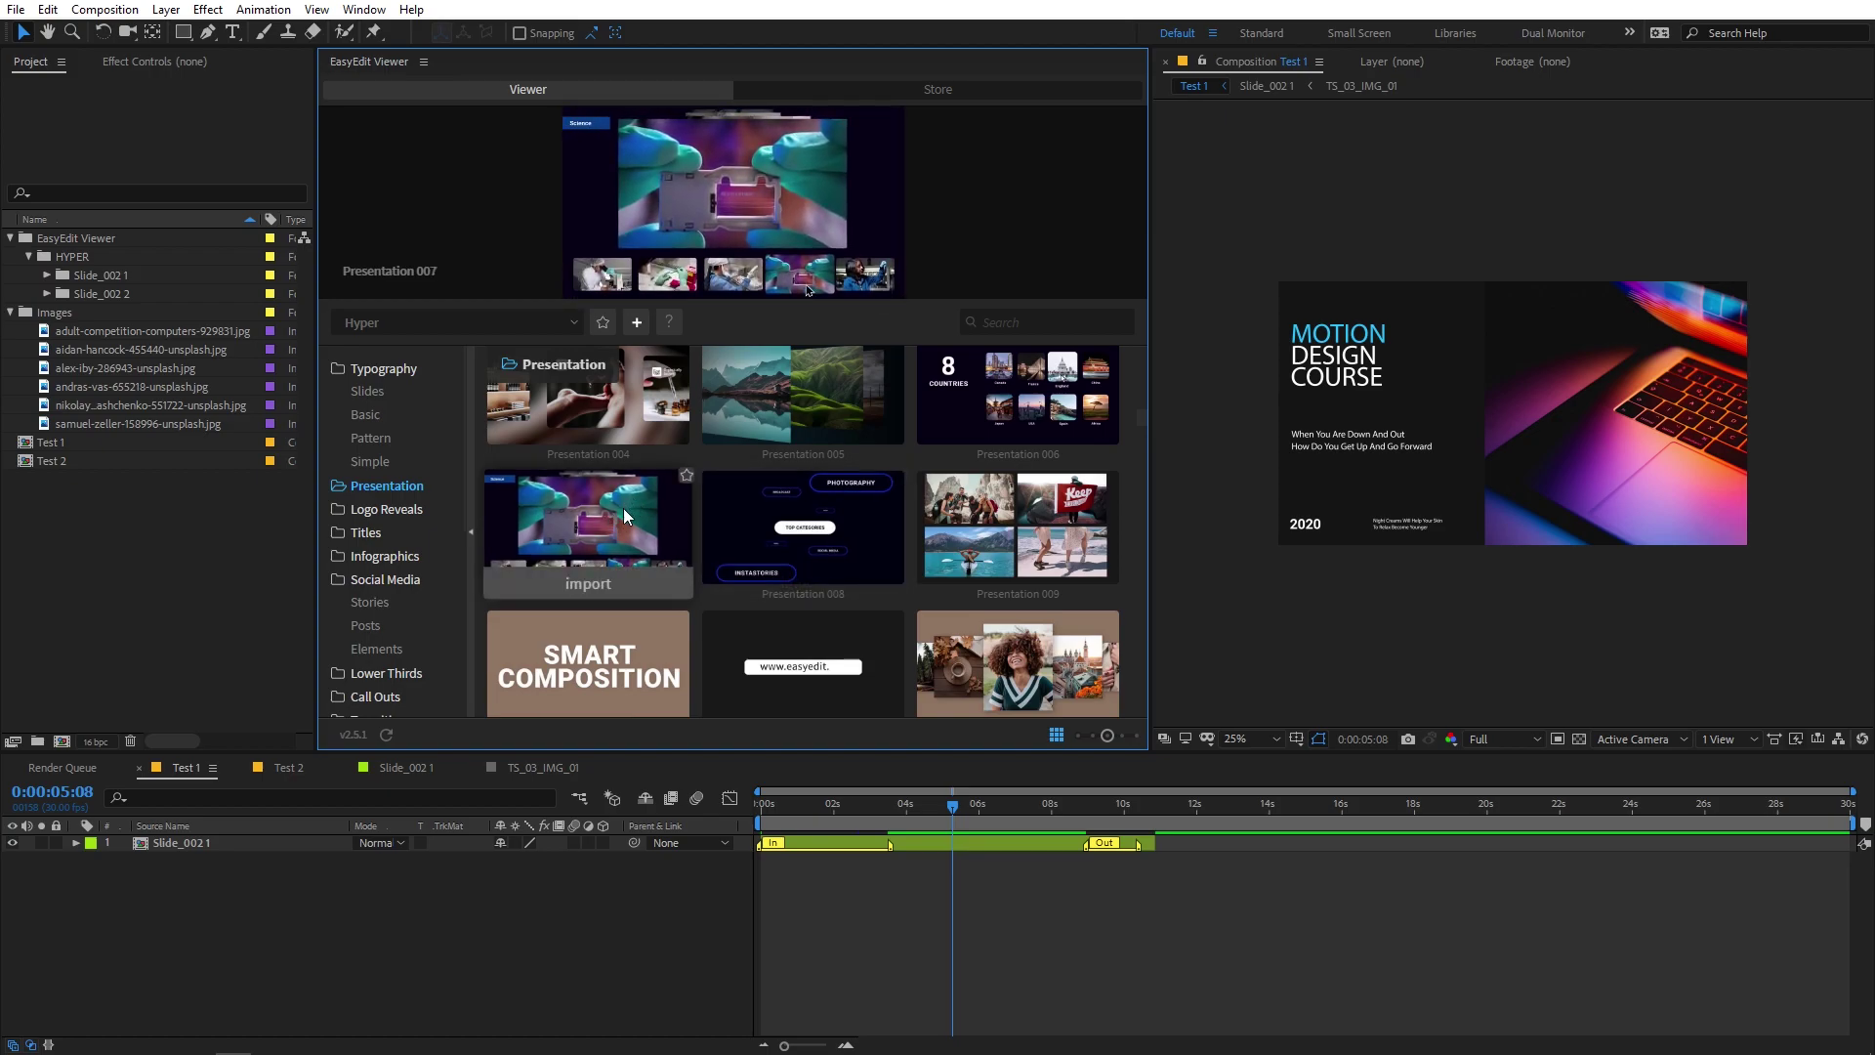
mouse_move(980, 408)
scroll(808, 529, "down", 3)
mouse_move(808, 529)
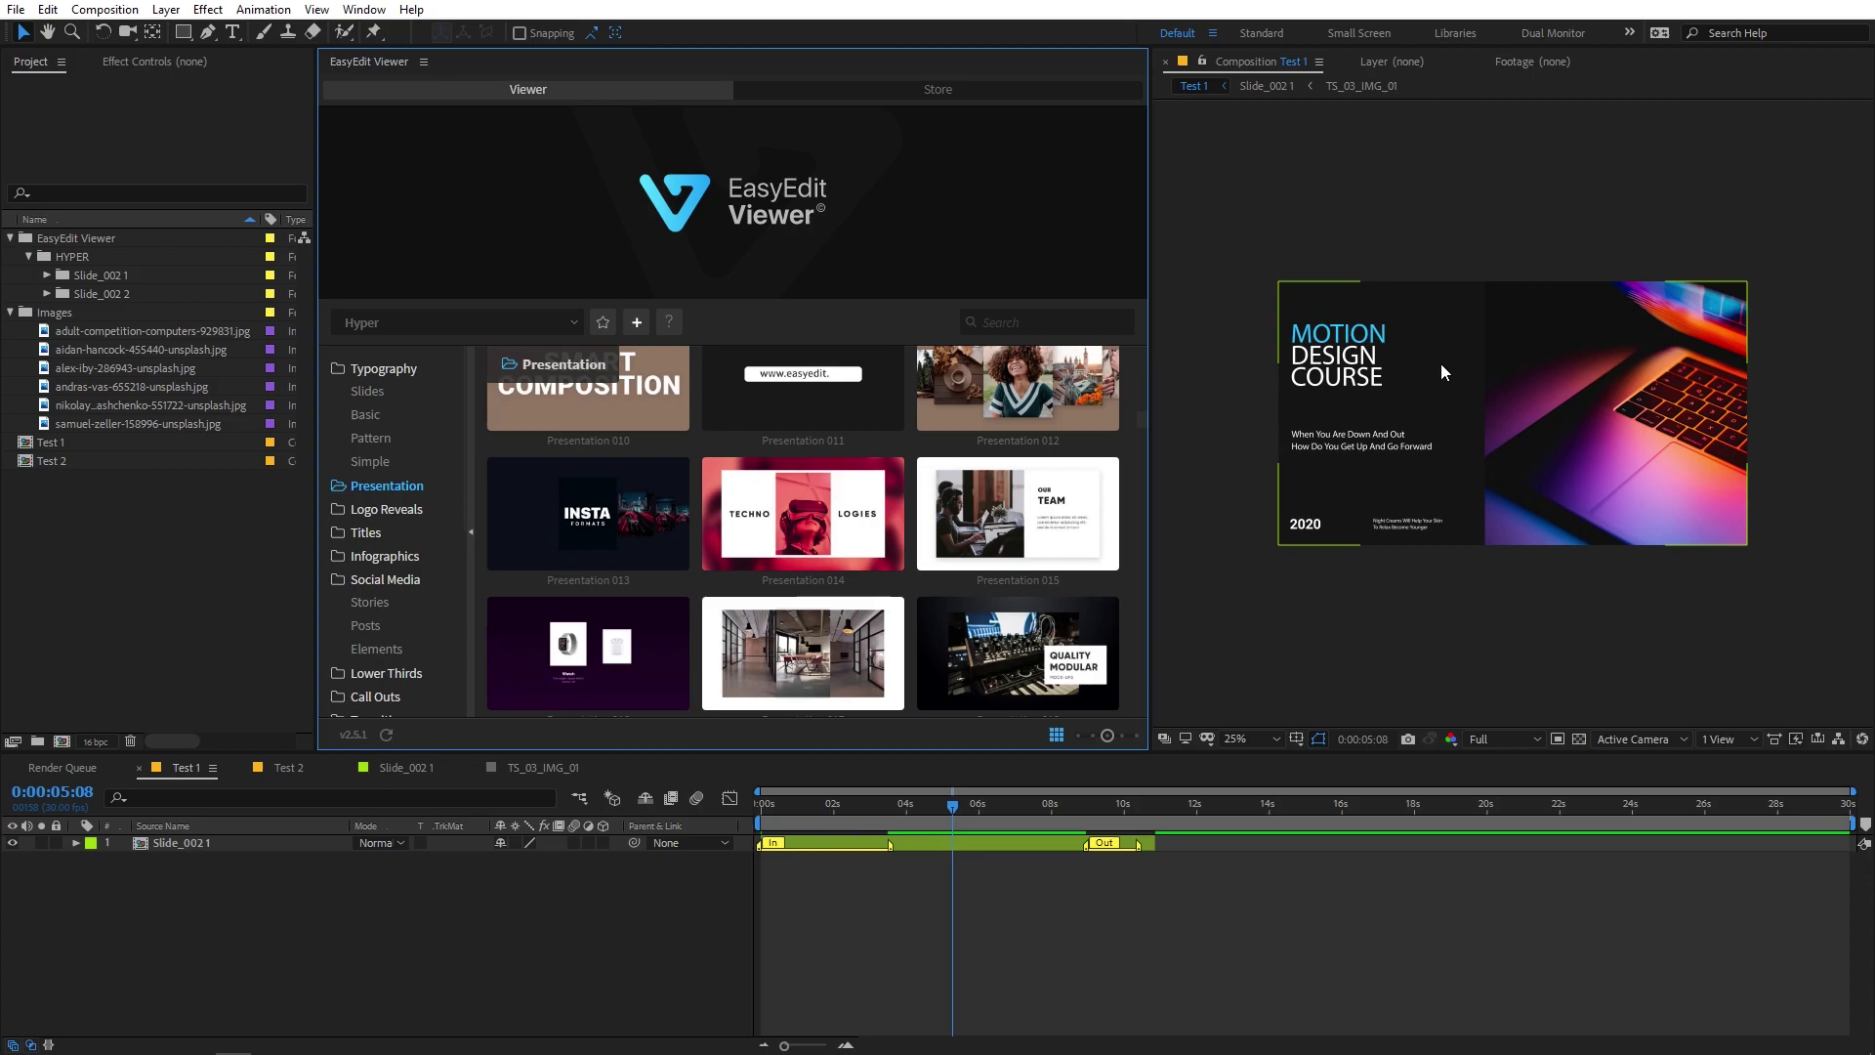
scroll(860, 508, "down", 3)
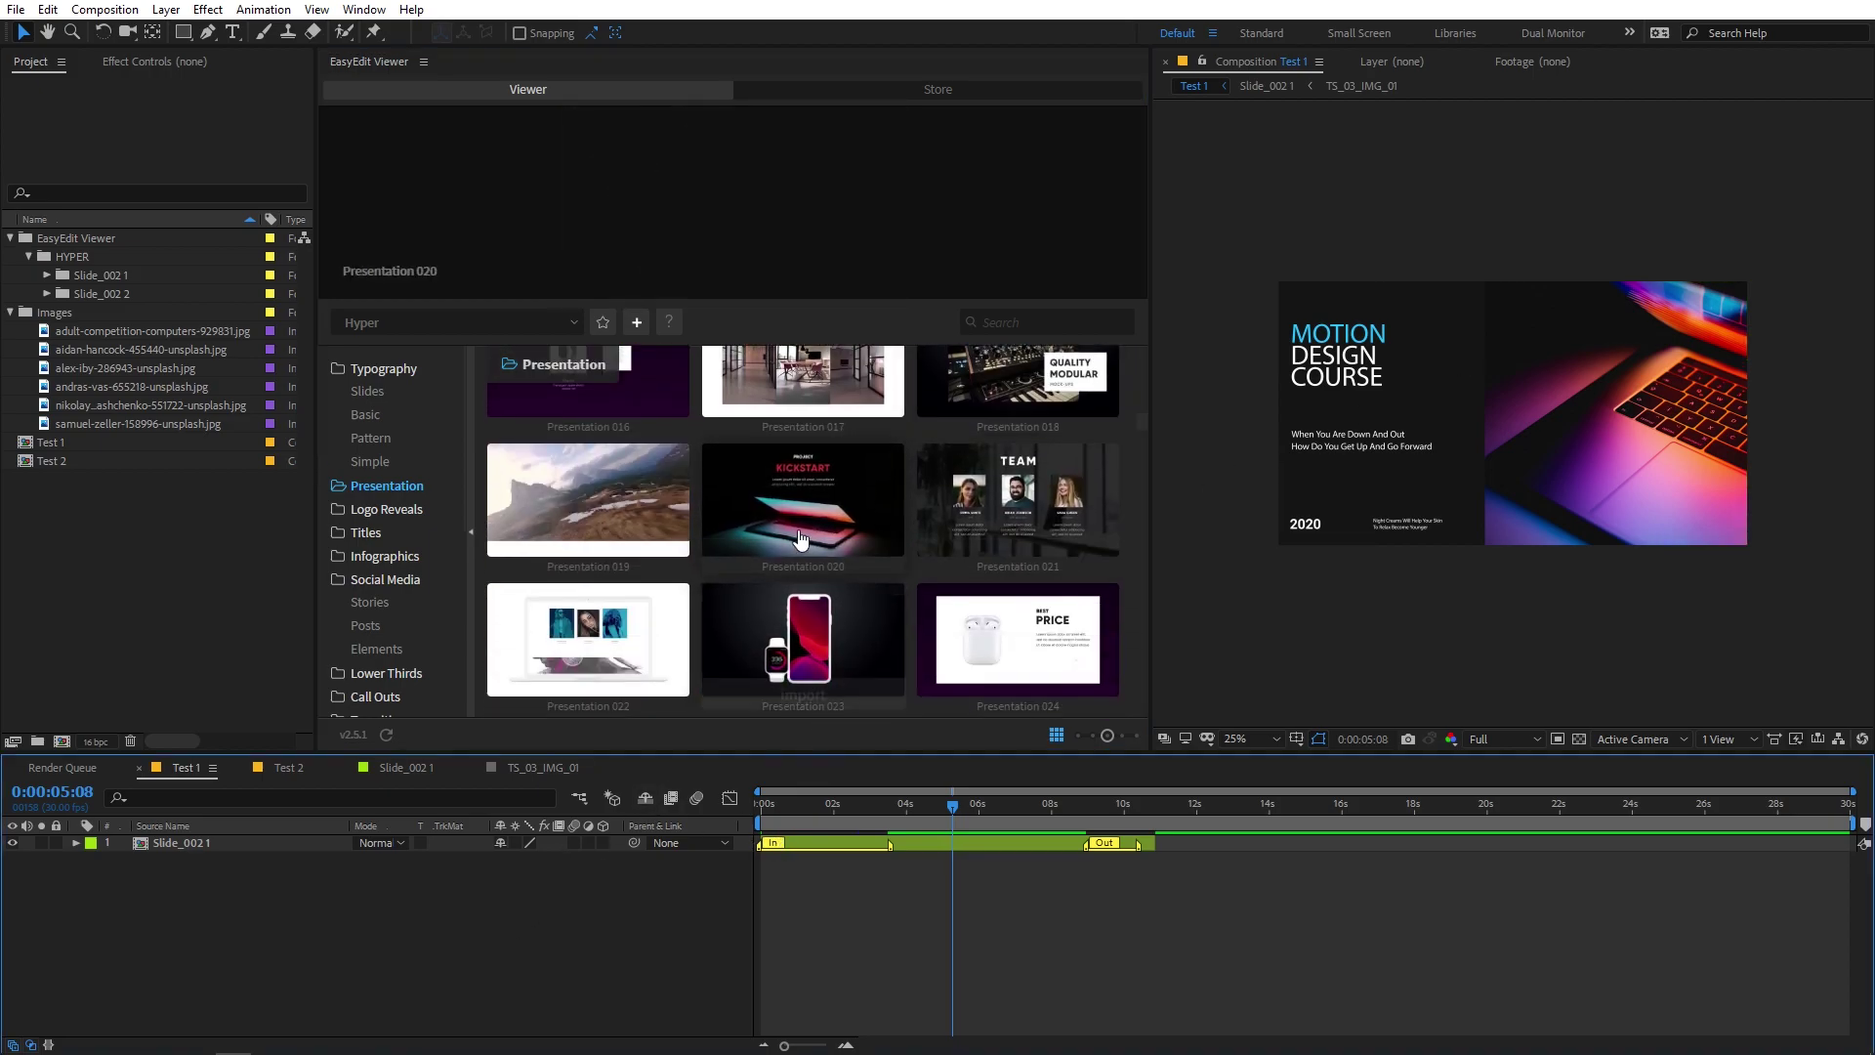
Import Presentation 020 into Test 1 and scrub the timeline to preview the PROJECT KICKSTART title
left_click(798, 556)
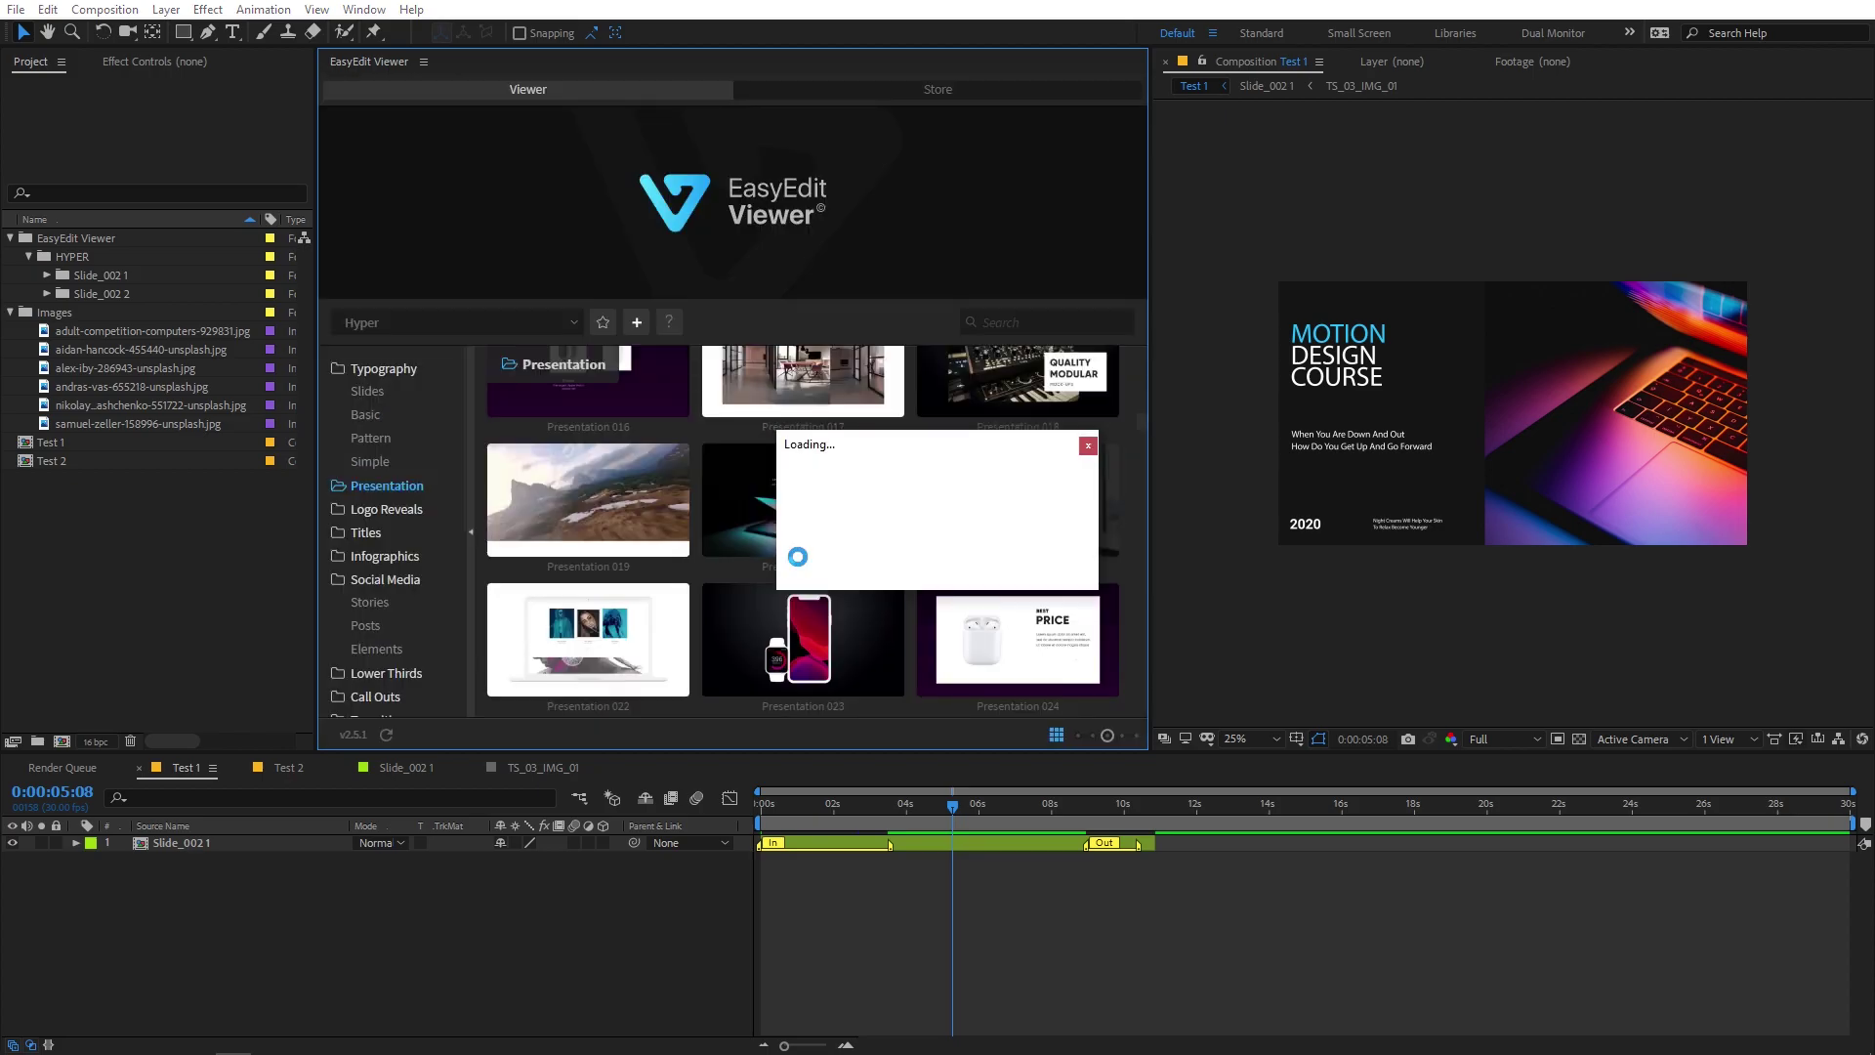
left_click(980, 829)
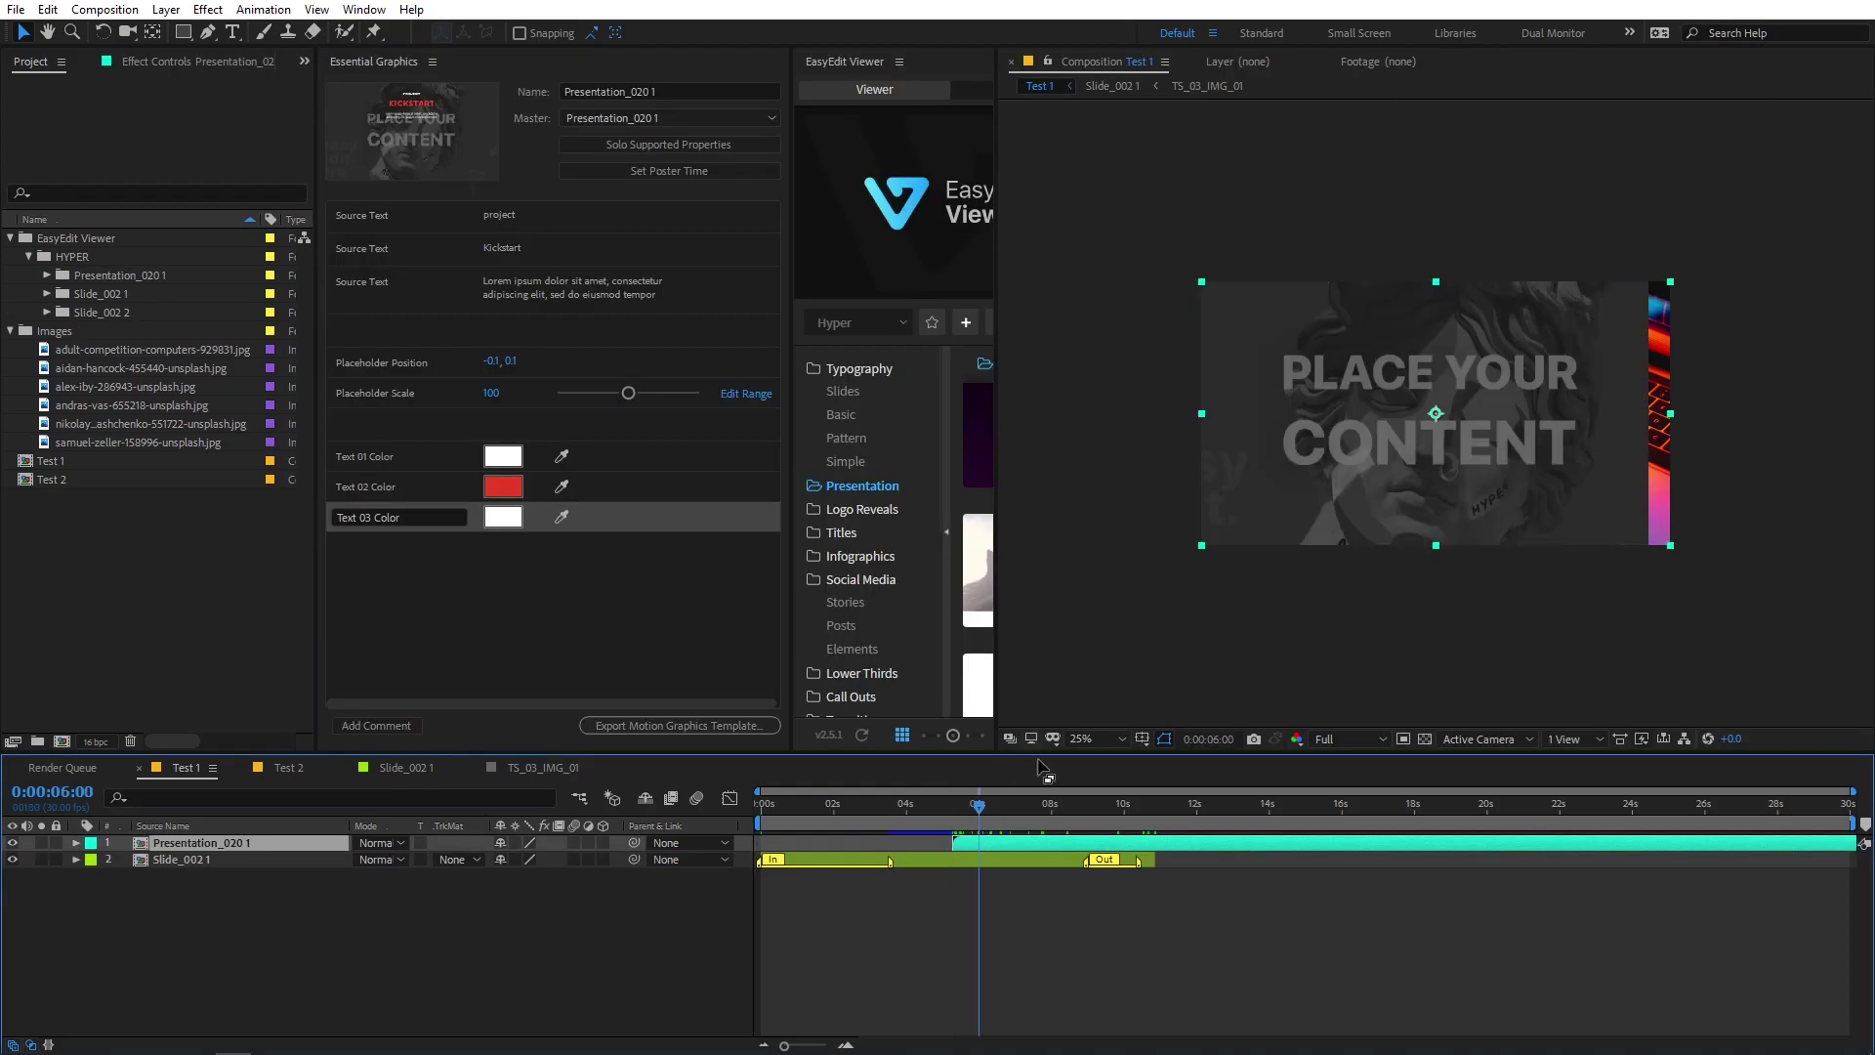
left_click_drag(994, 806, 1241, 805)
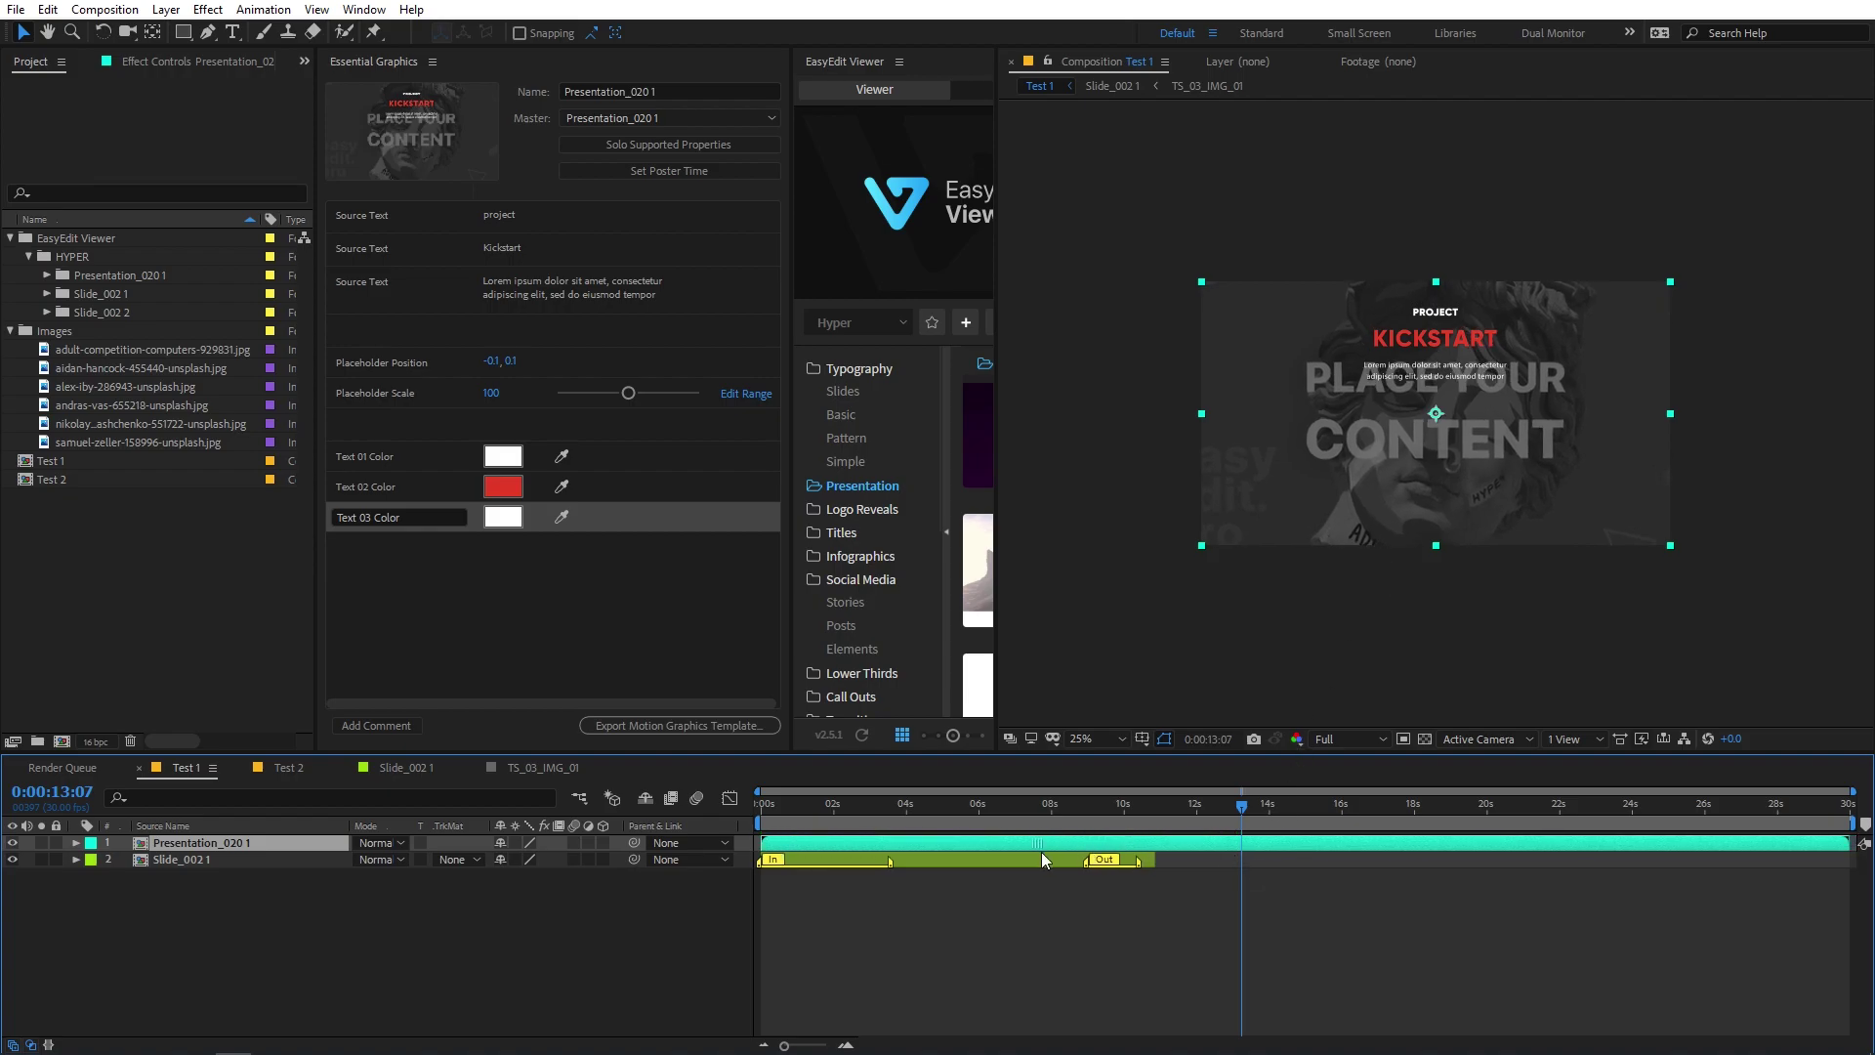
left_click(1047, 815)
Place nikolay-tarashchenko-551722-unsplash.jpg in Content_07_Placeholder at 31.5% scale, then return to Test 1
double_click(207, 843)
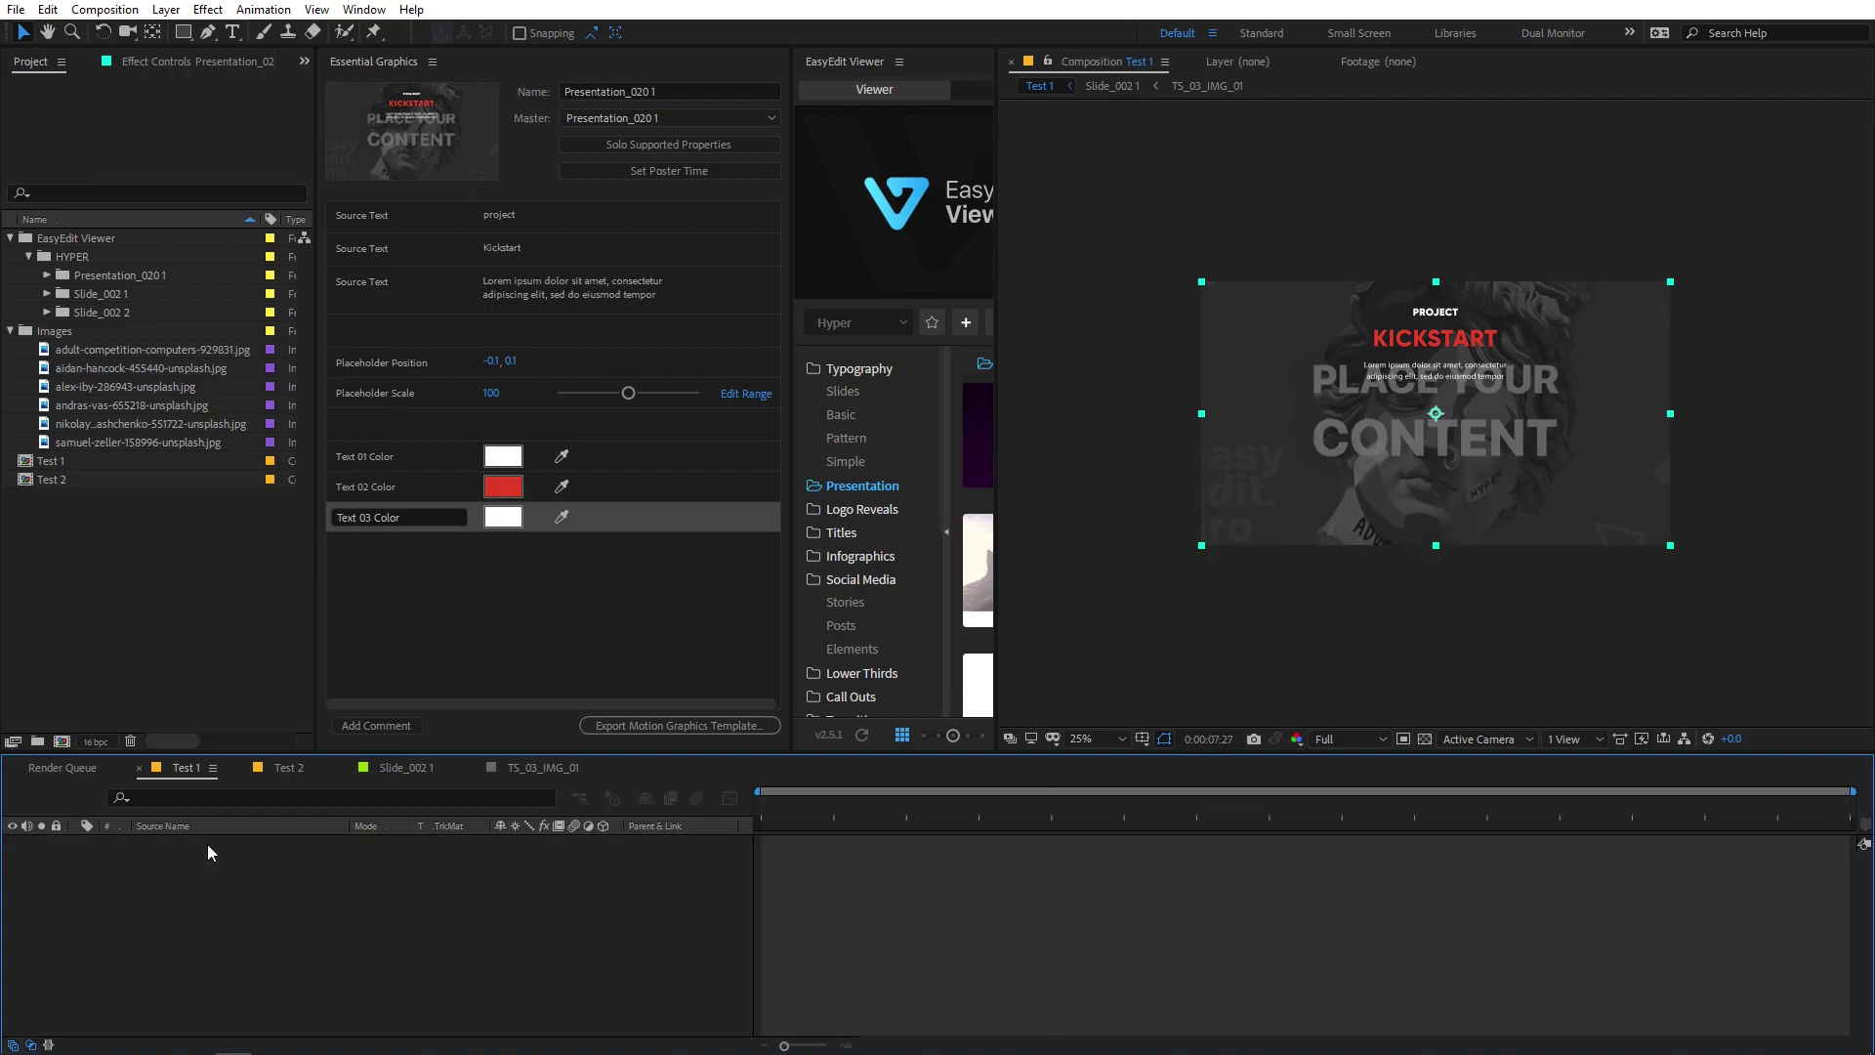
left_click(193, 927)
double_click(194, 927)
left_click(90, 423)
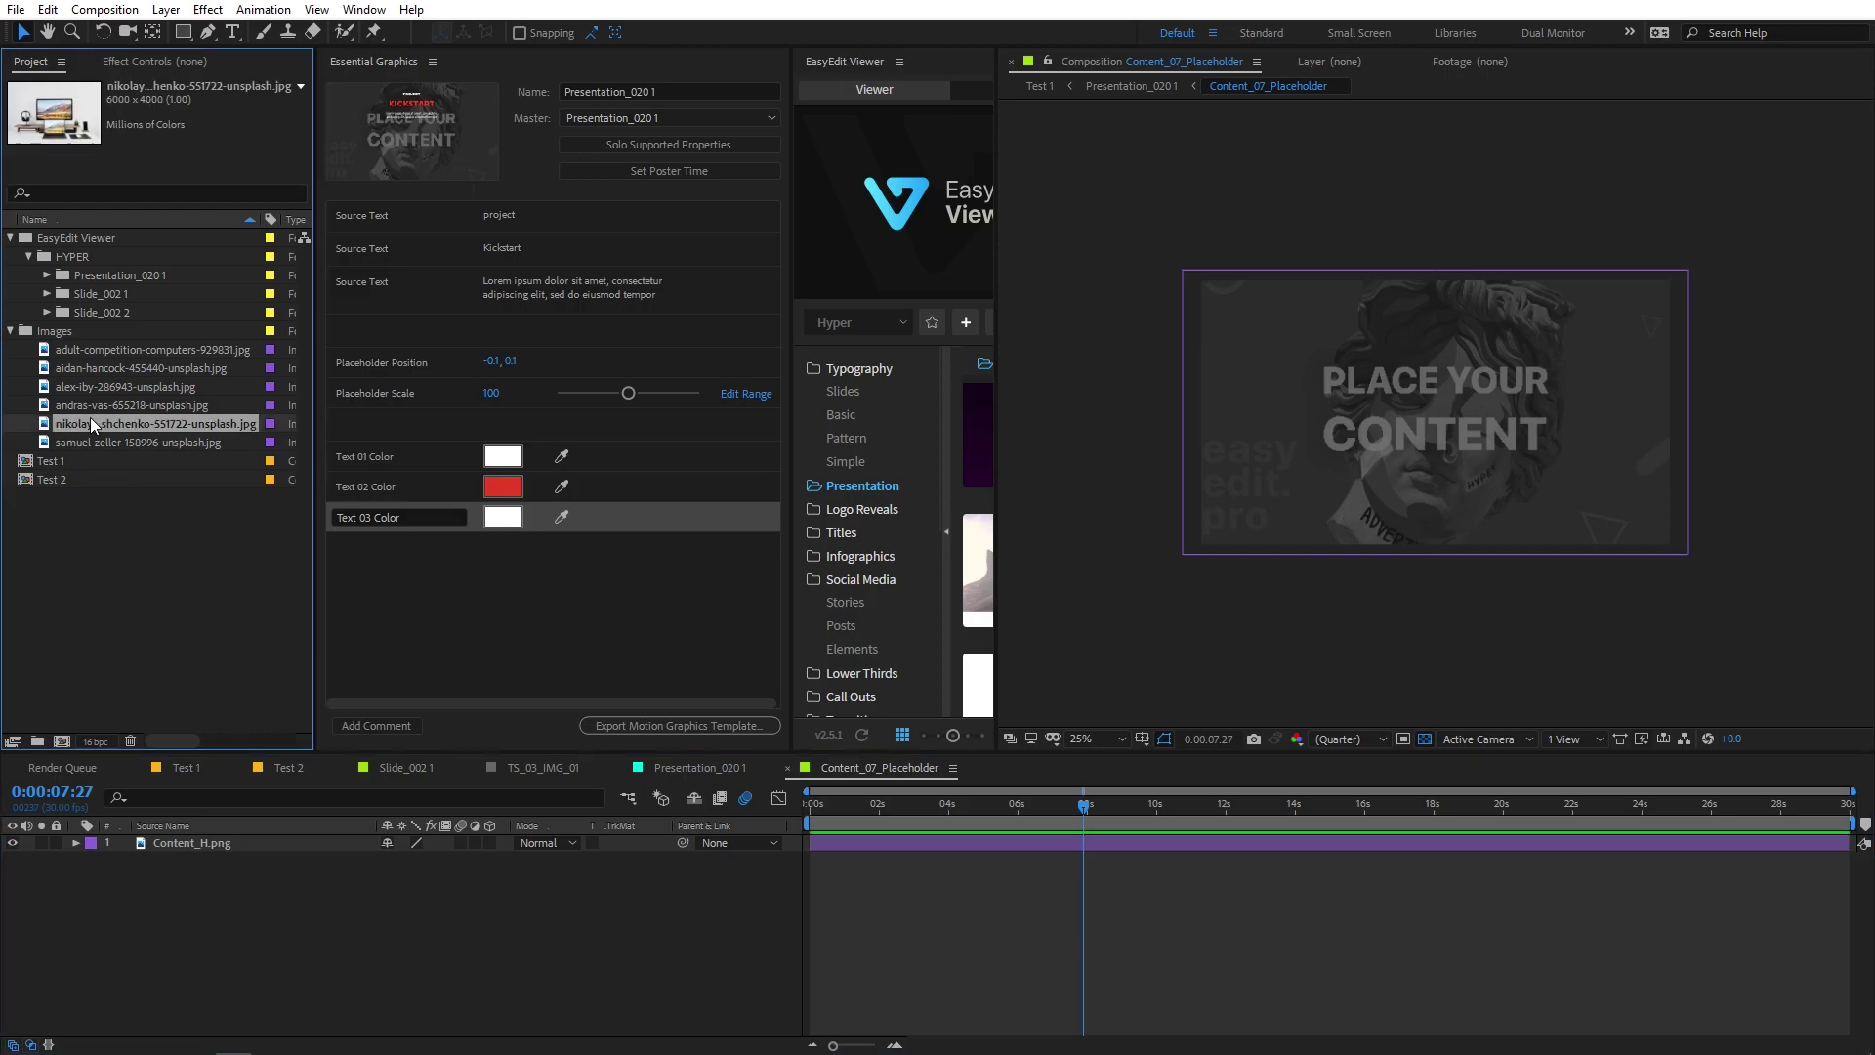
left_click_drag(98, 424, 160, 836)
key("s")
left_click_drag(408, 859, 375, 874)
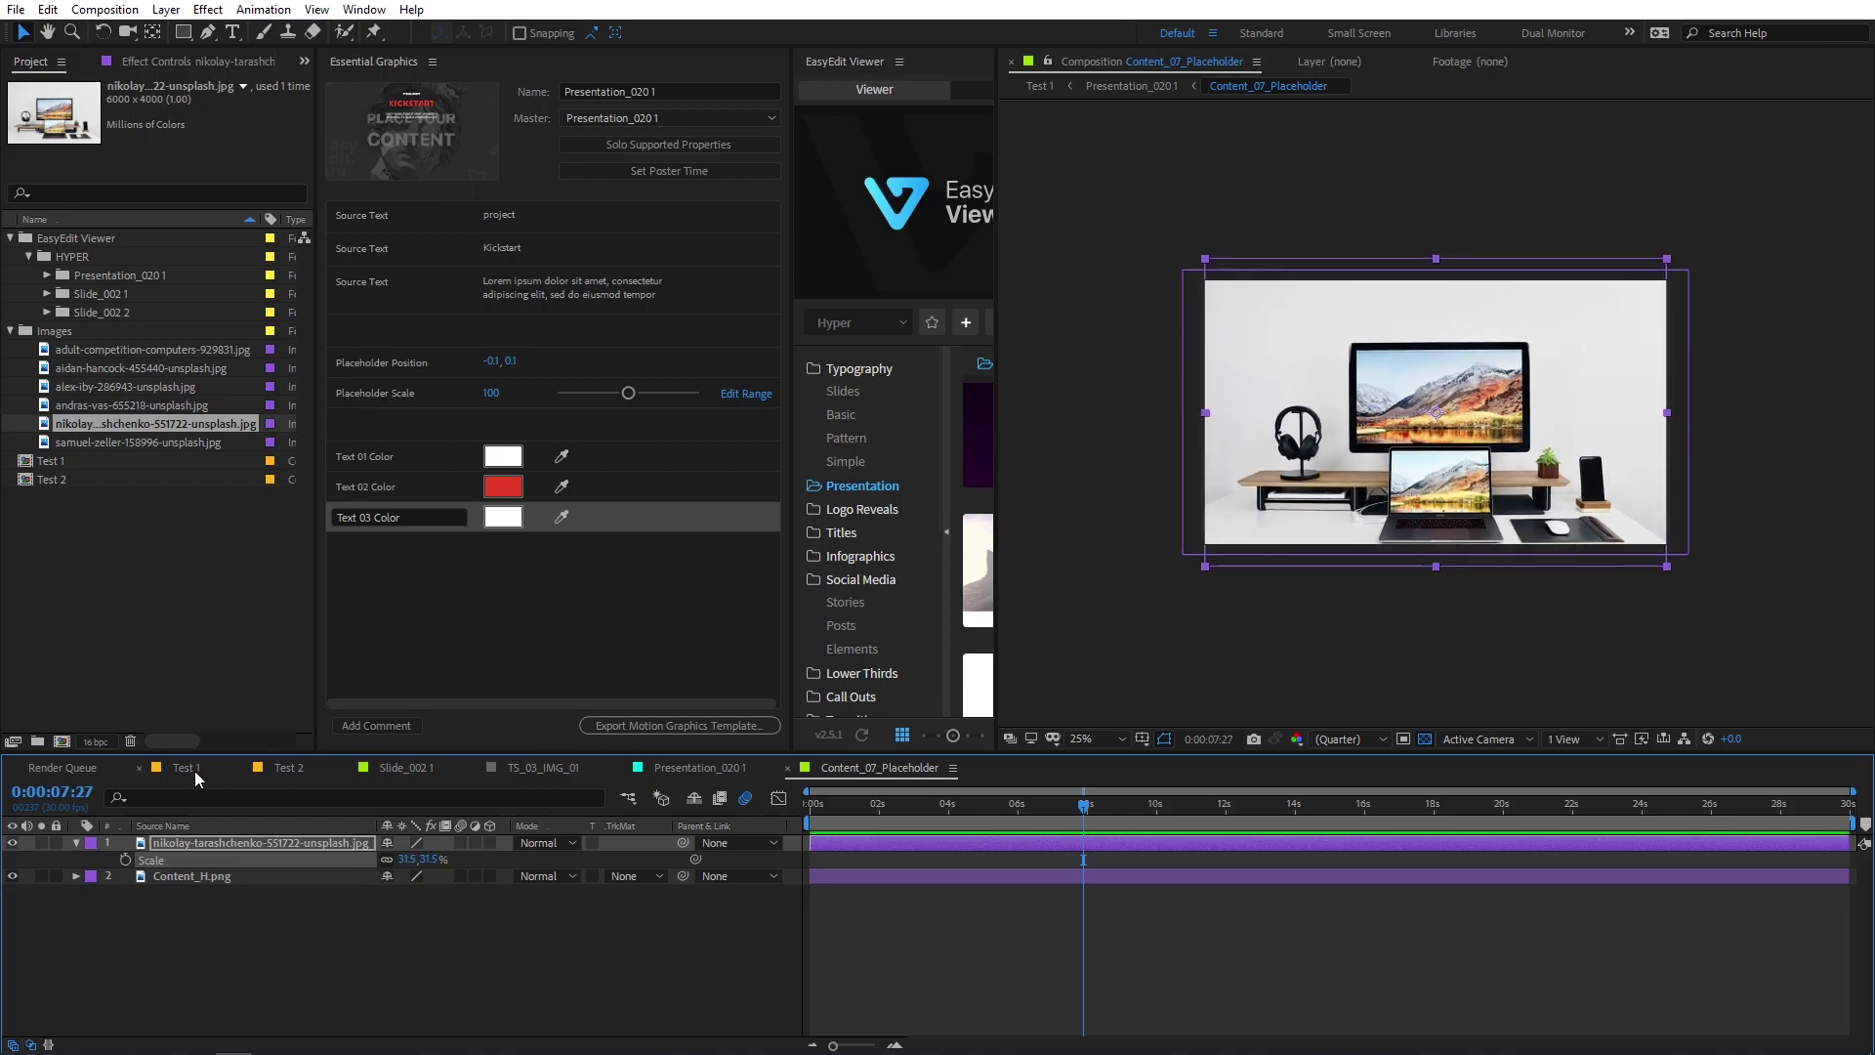
left_click(186, 768)
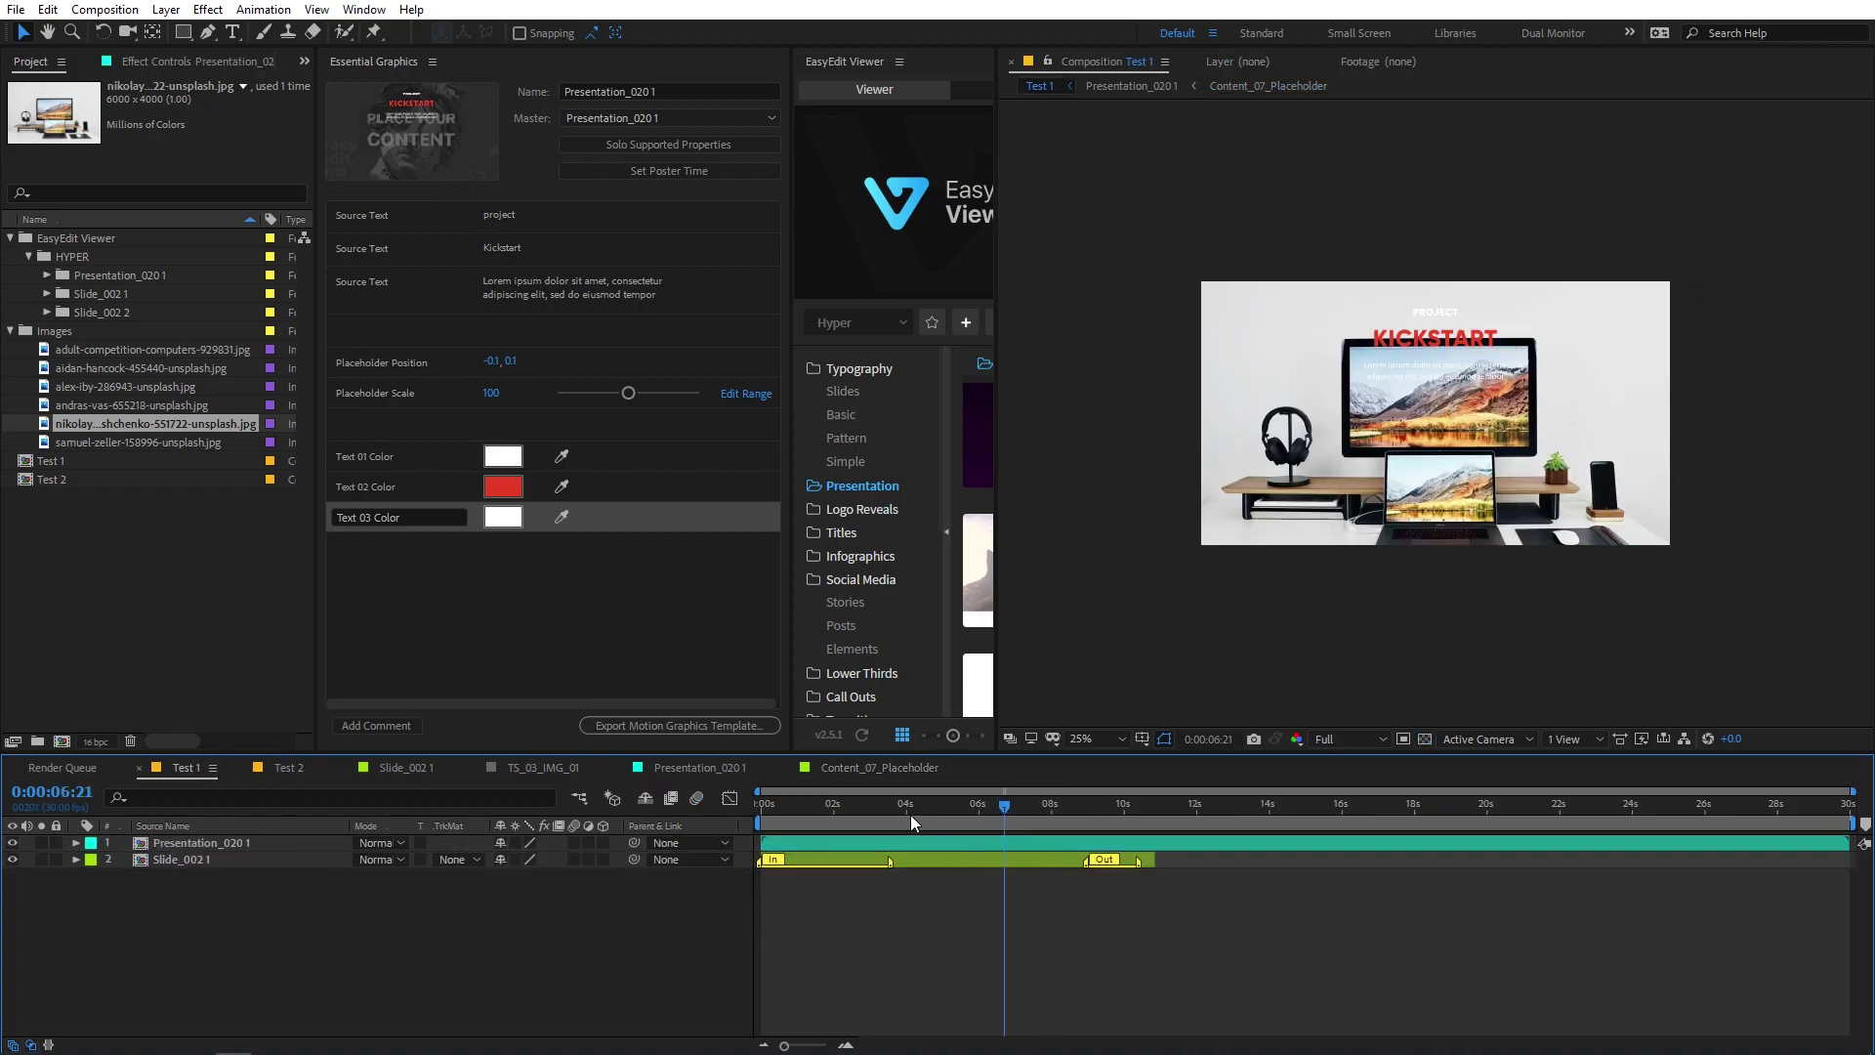
Preview the slide, then set Text 01 colour to 101010 and Text 03 colour to 1D1D1D
key("space")
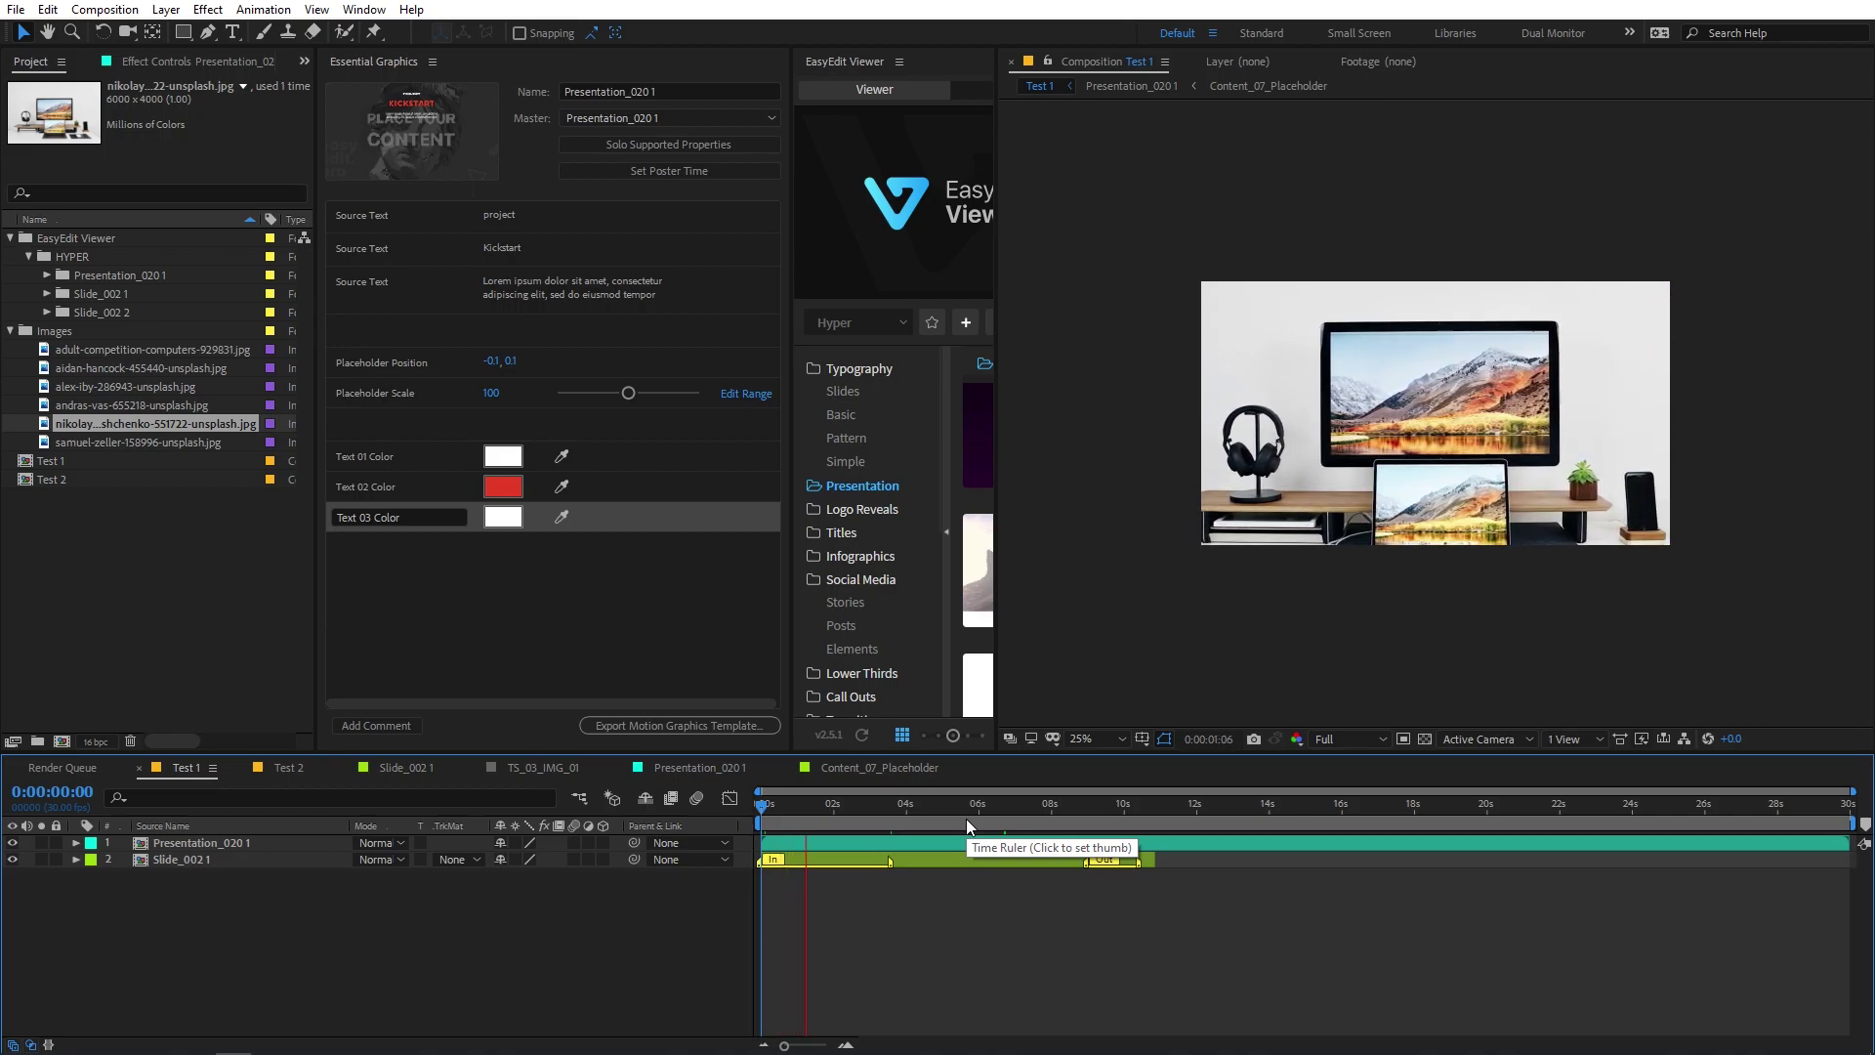
key("space")
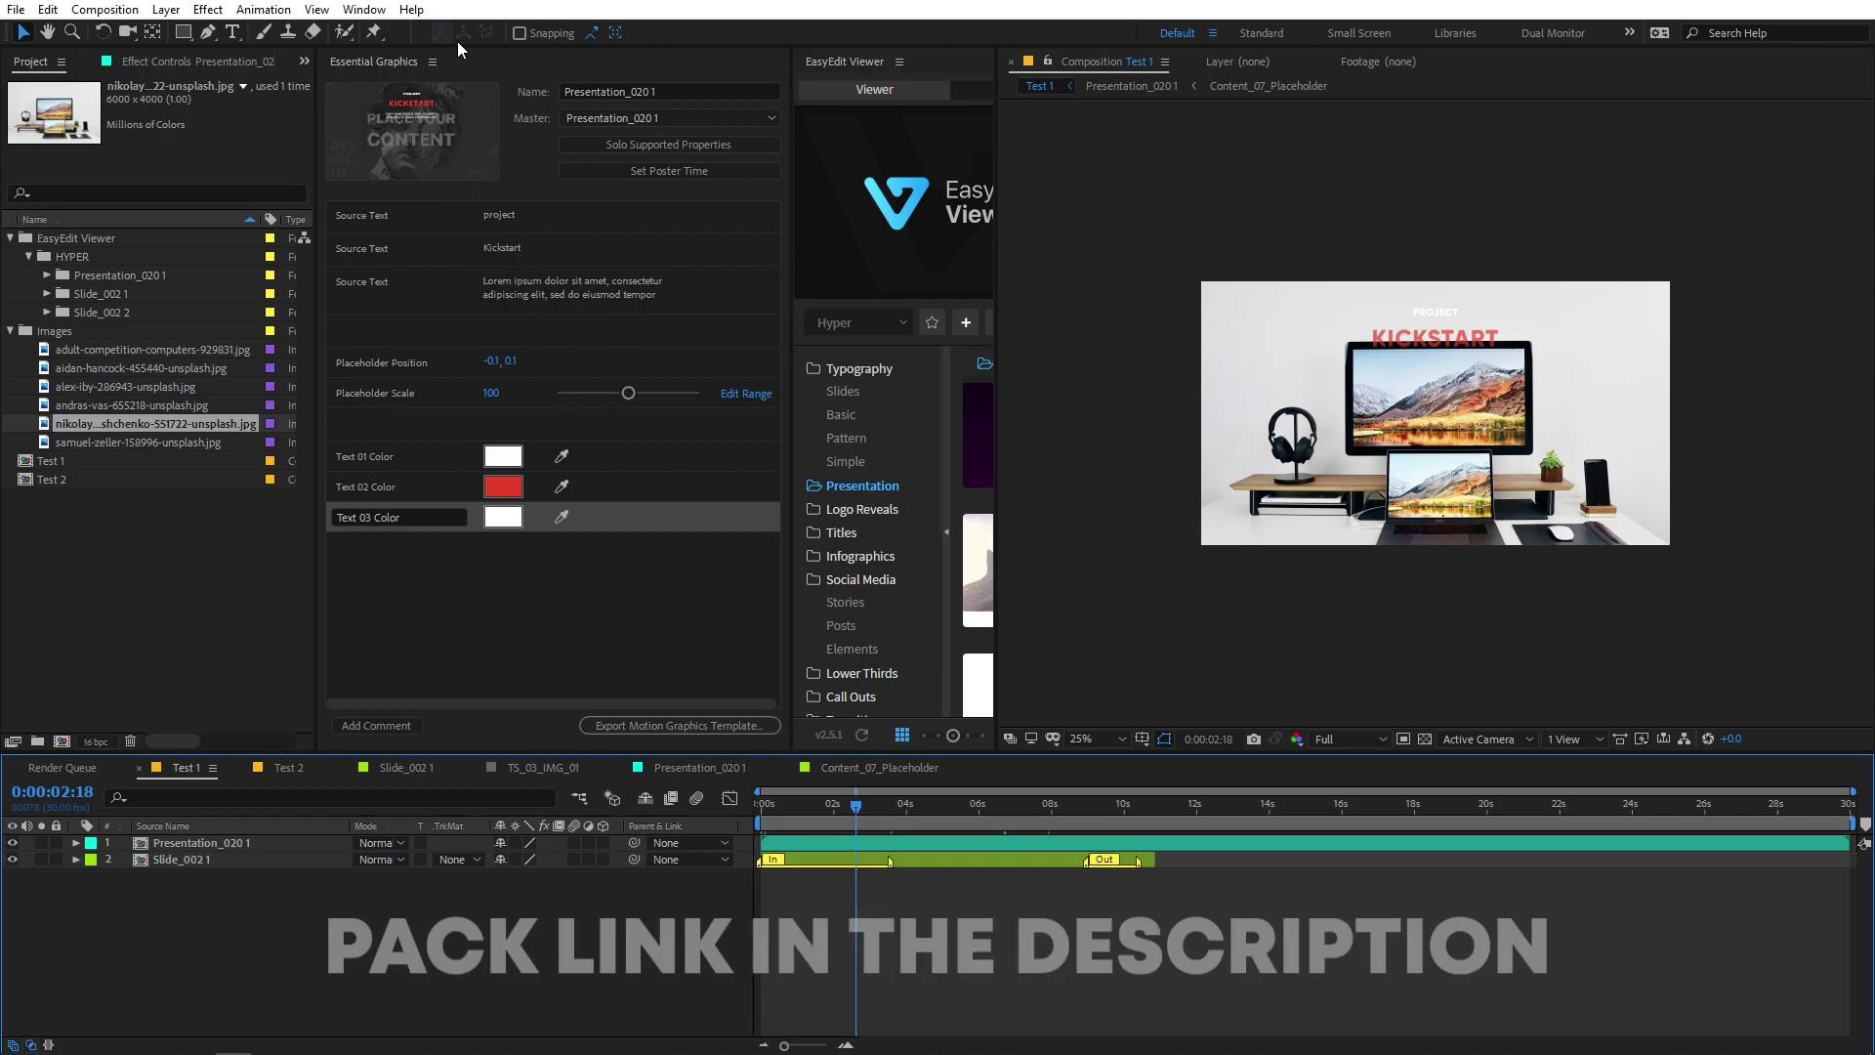
left_click(504, 456)
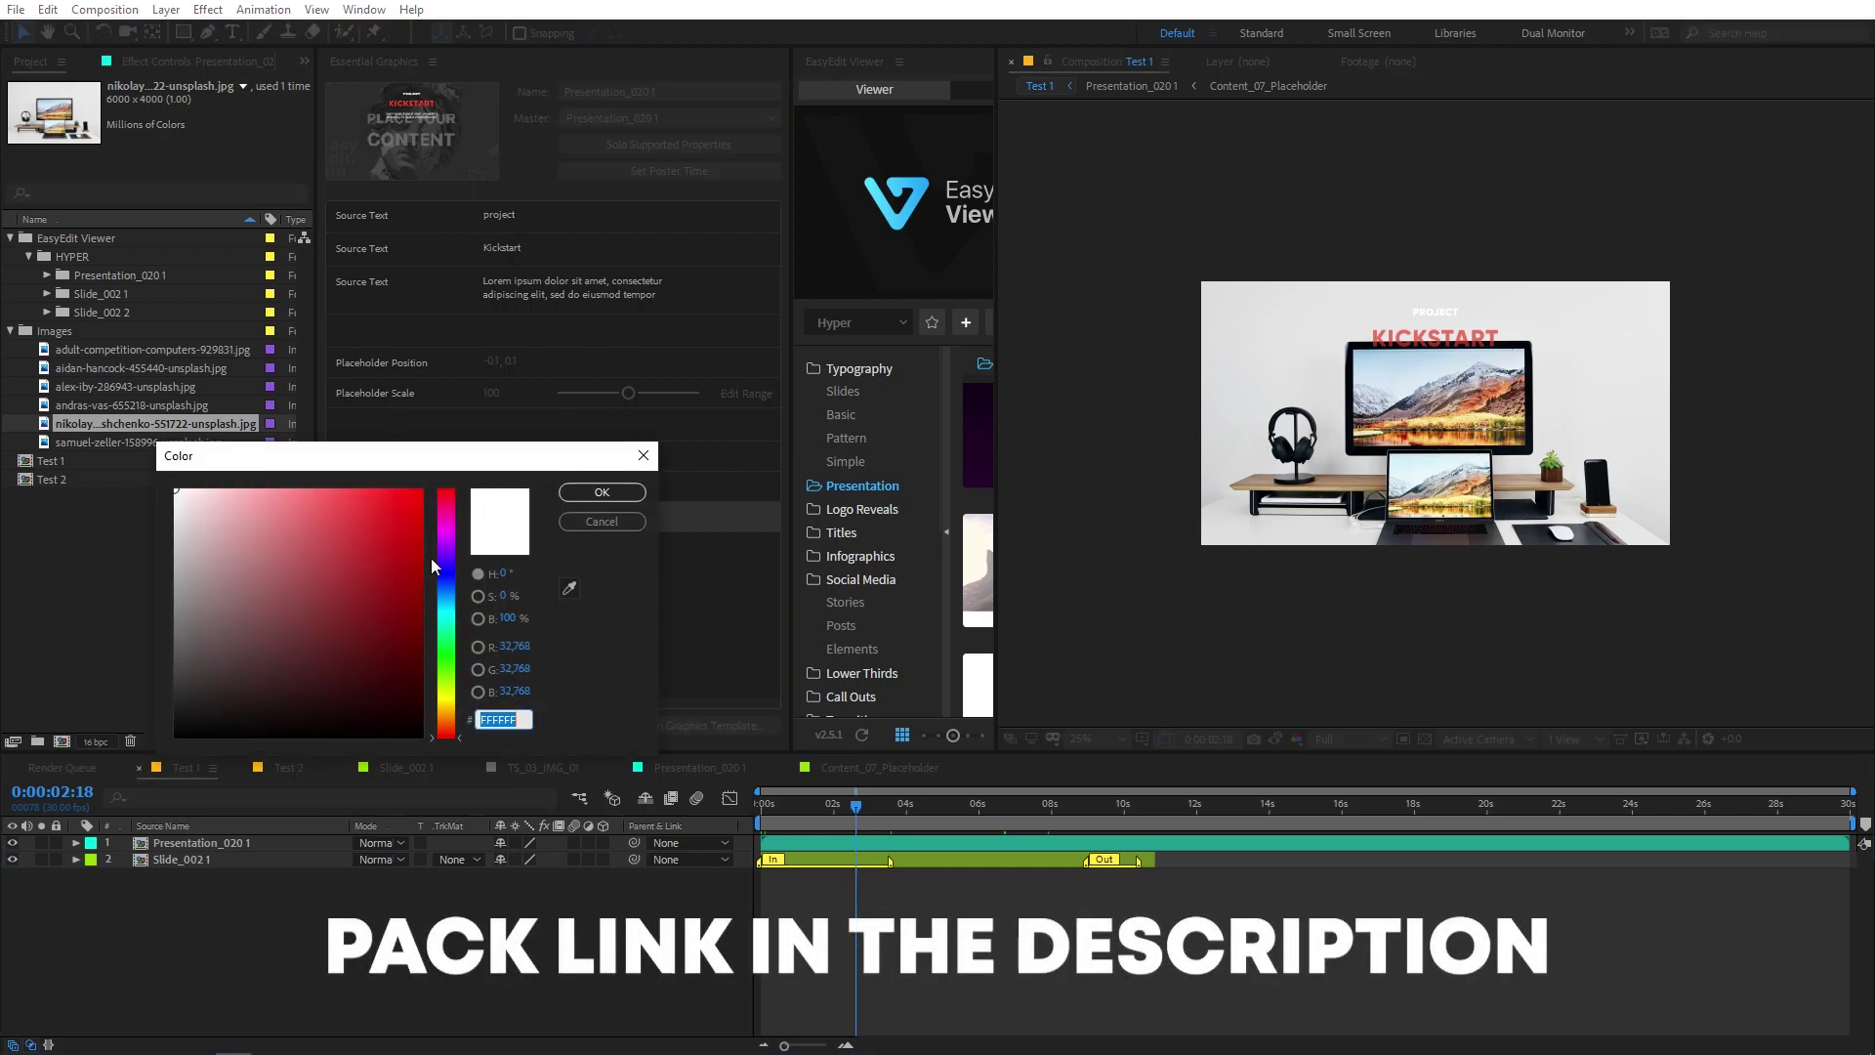
left_click(593, 495)
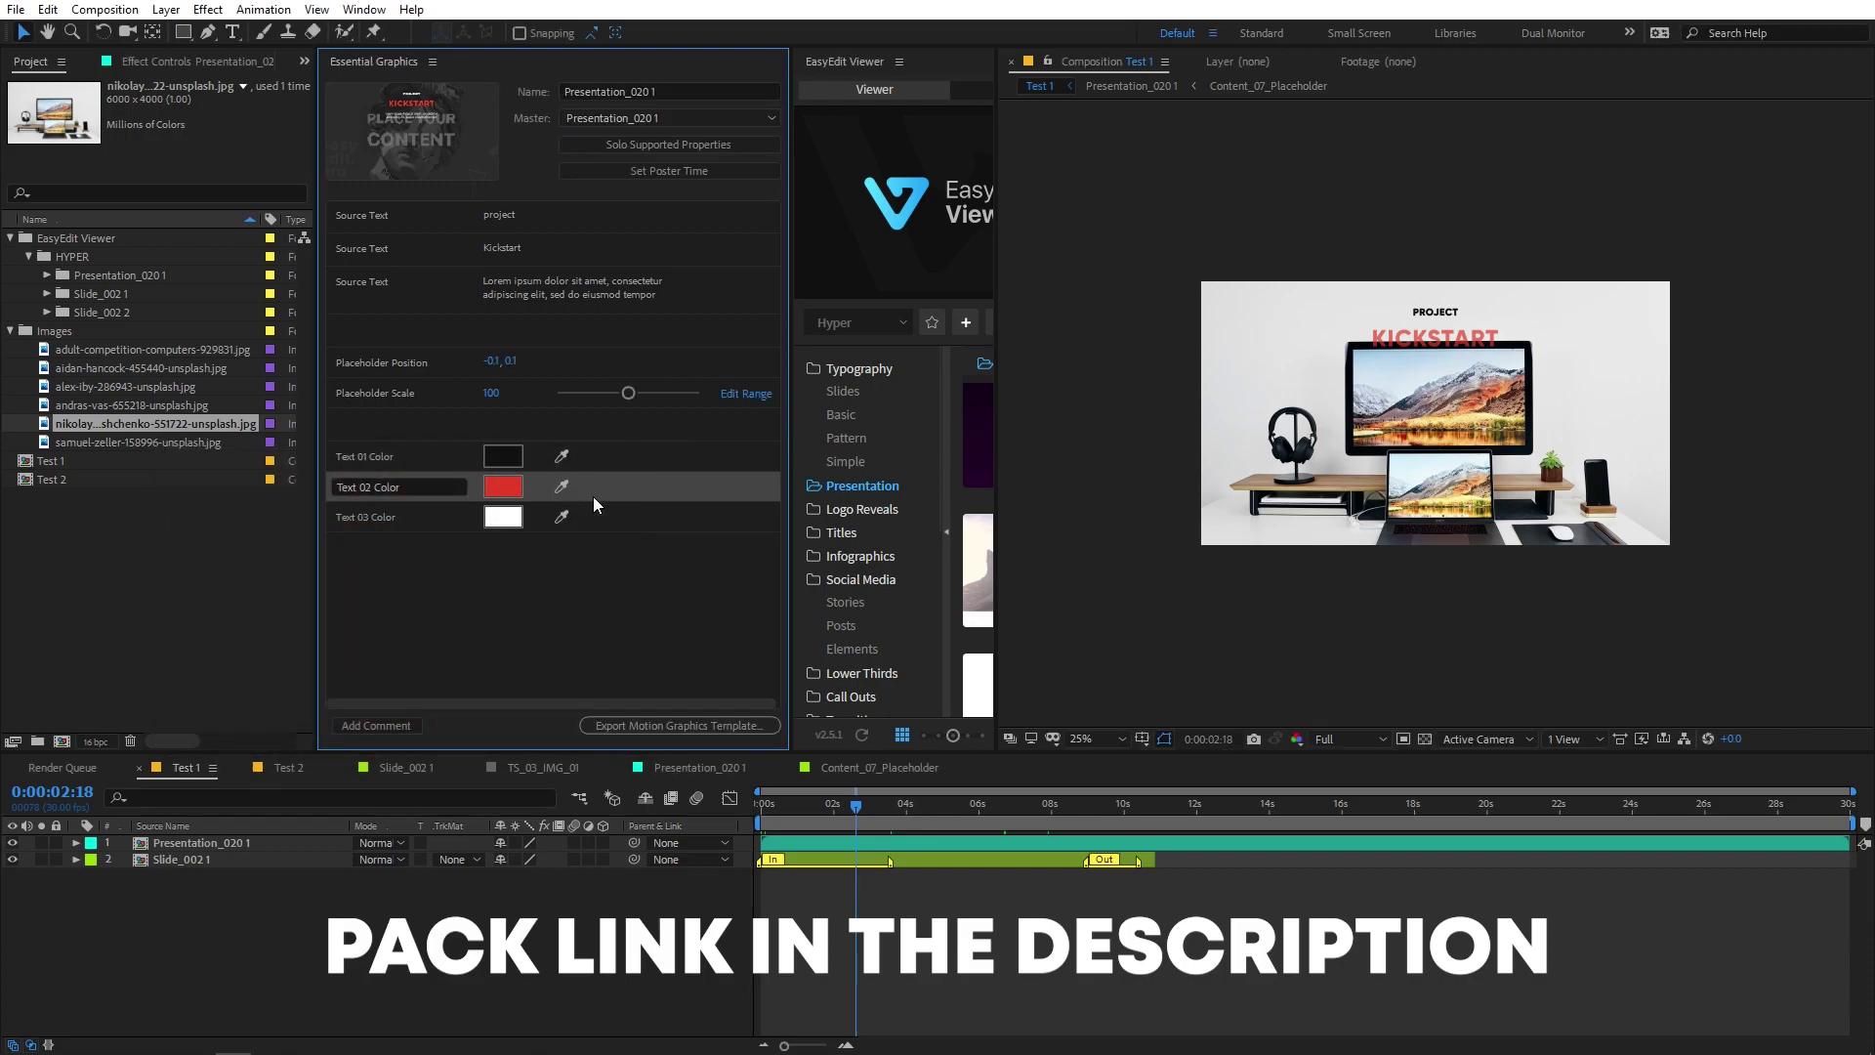
left_click(503, 516)
left_click_drag(178, 731, 175, 709)
left_click(593, 494)
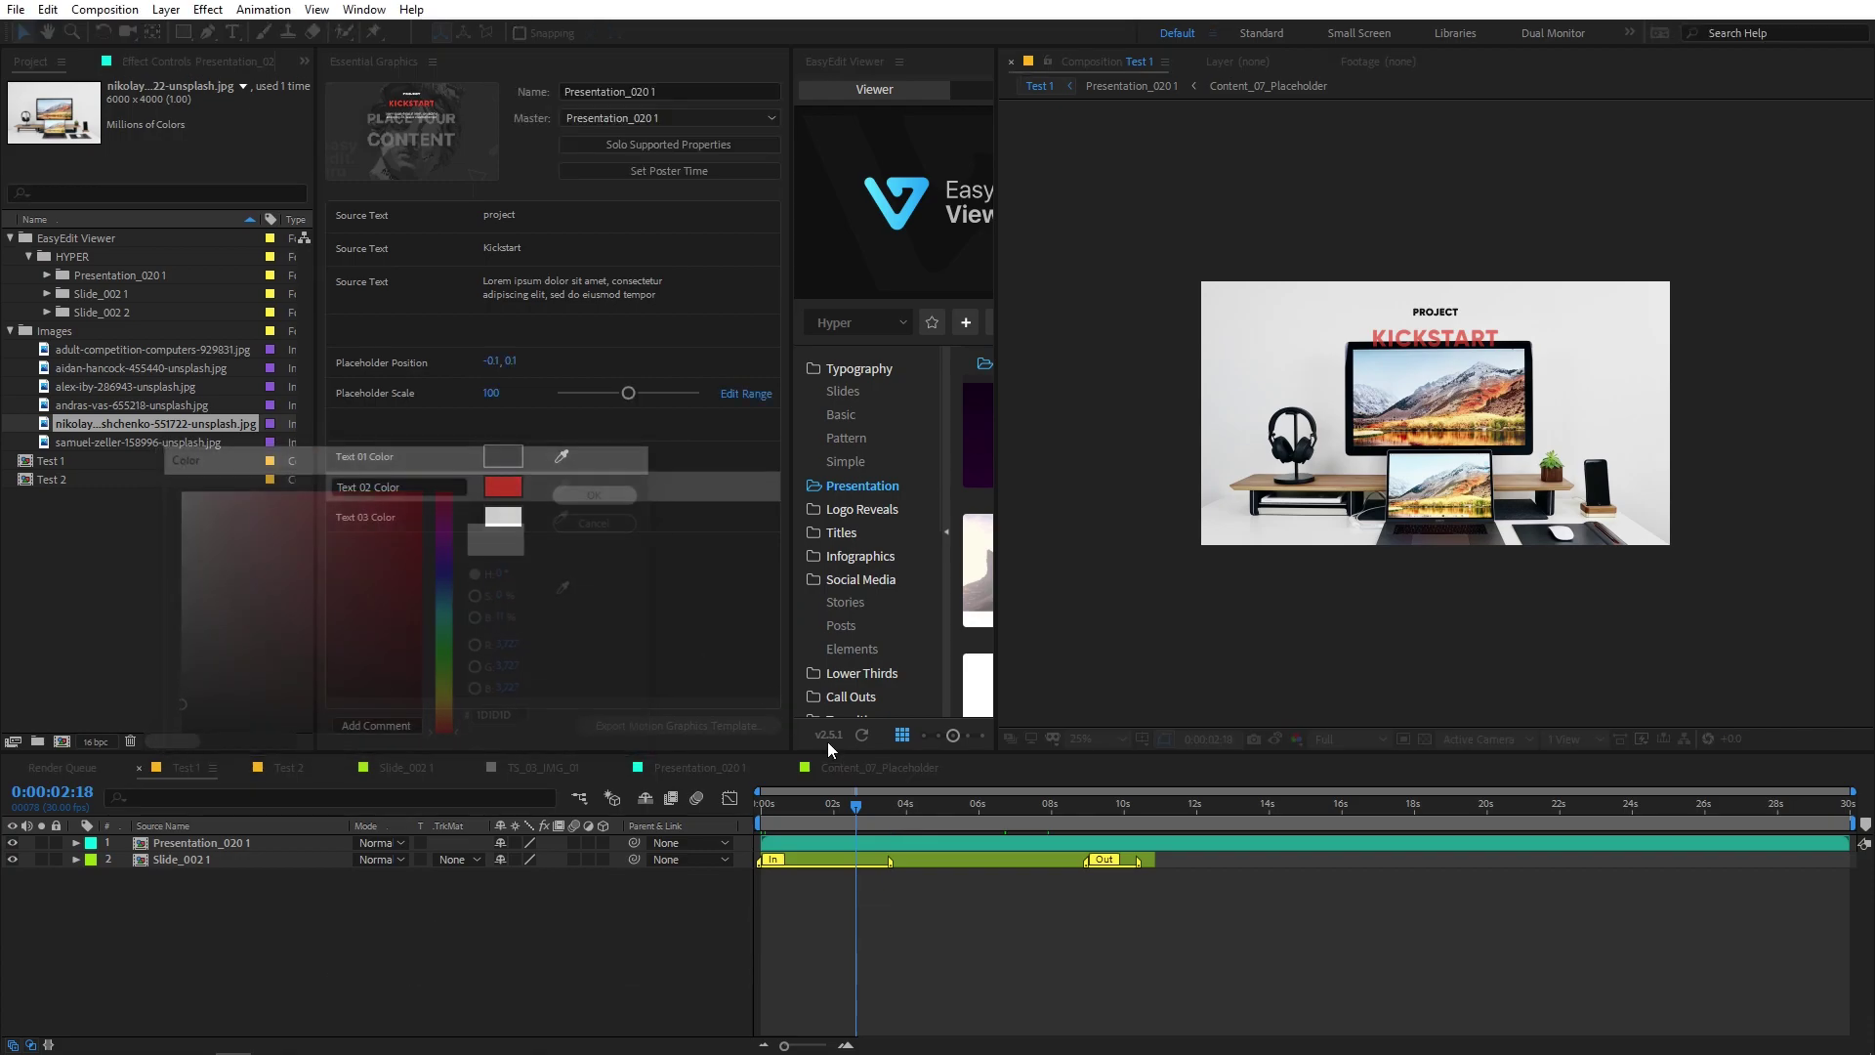
Scrub the preview to about 19 seconds and close the Essential Graphics panel
left_click_drag(856, 805, 1470, 807)
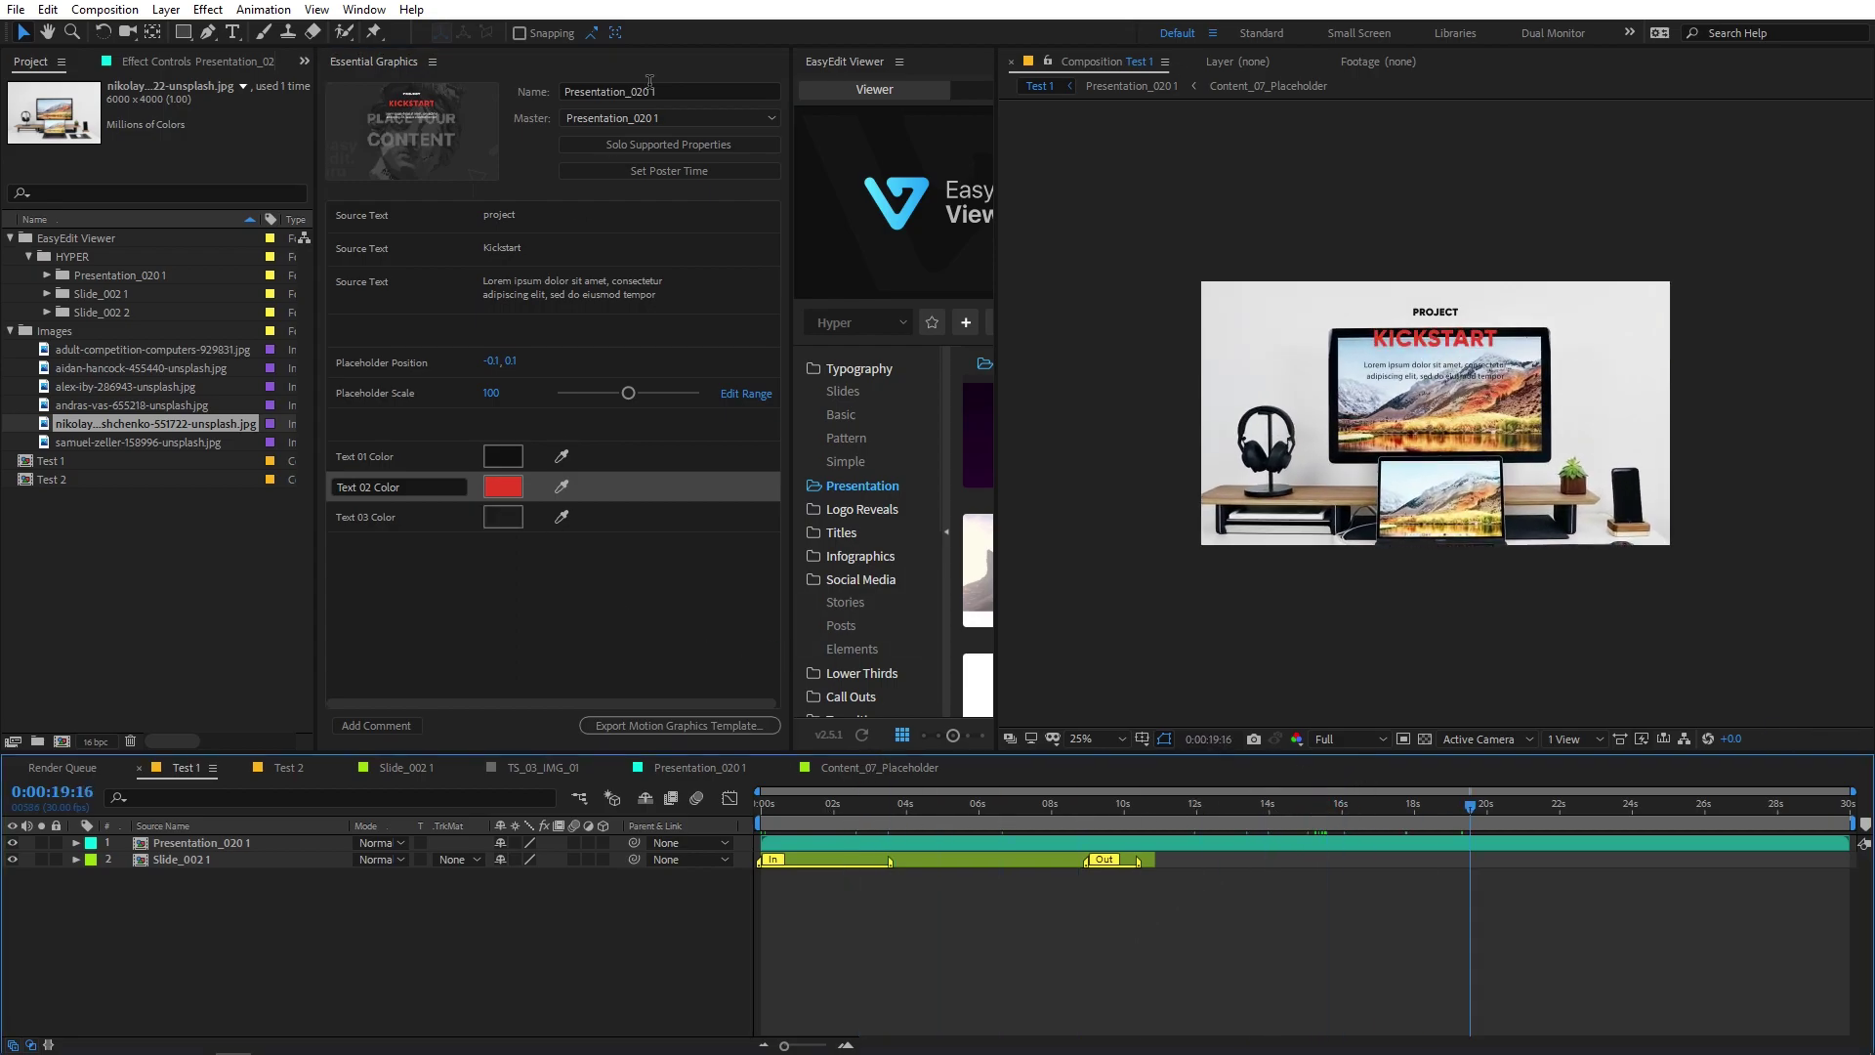
left_click(431, 62)
left_click(439, 76)
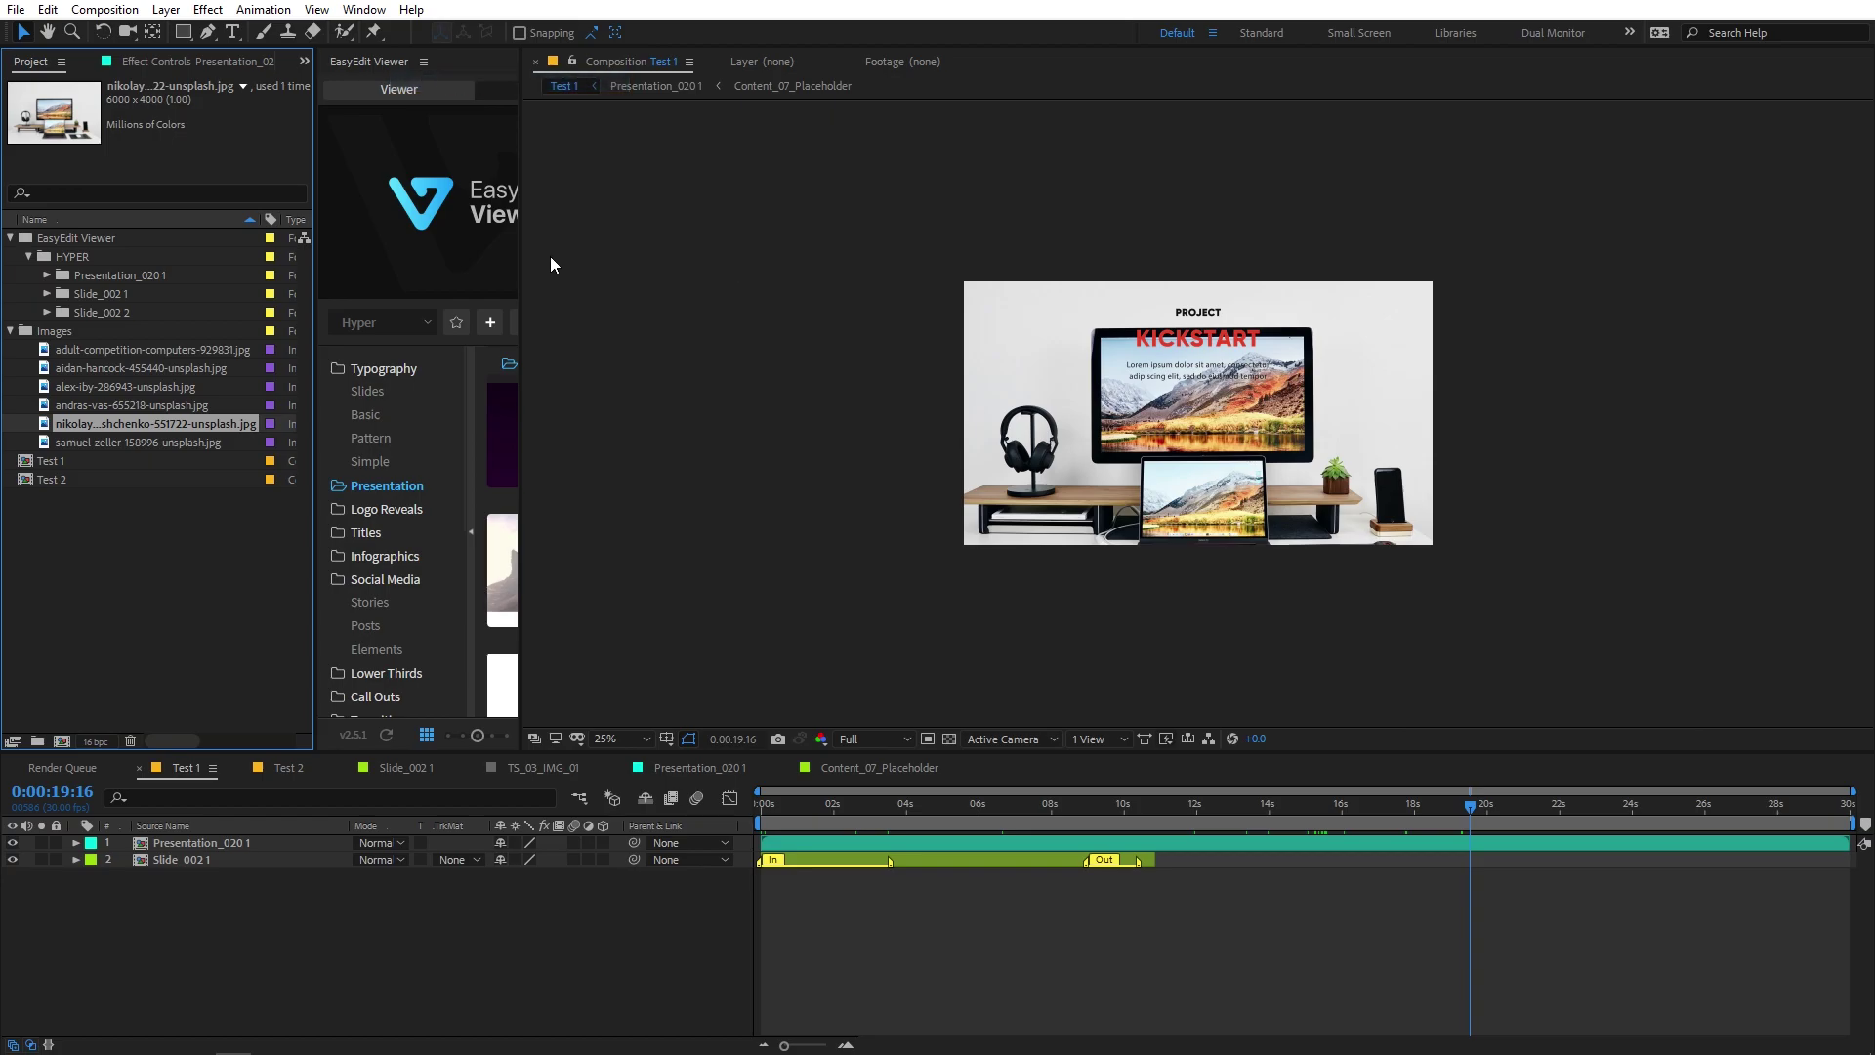
Widen the EasyEdit Viewer, list Logo Reveals, return to the composition start, and browse Logo 001–015 previews
left_click_drag(523, 248, 1157, 301)
left_click(389, 510)
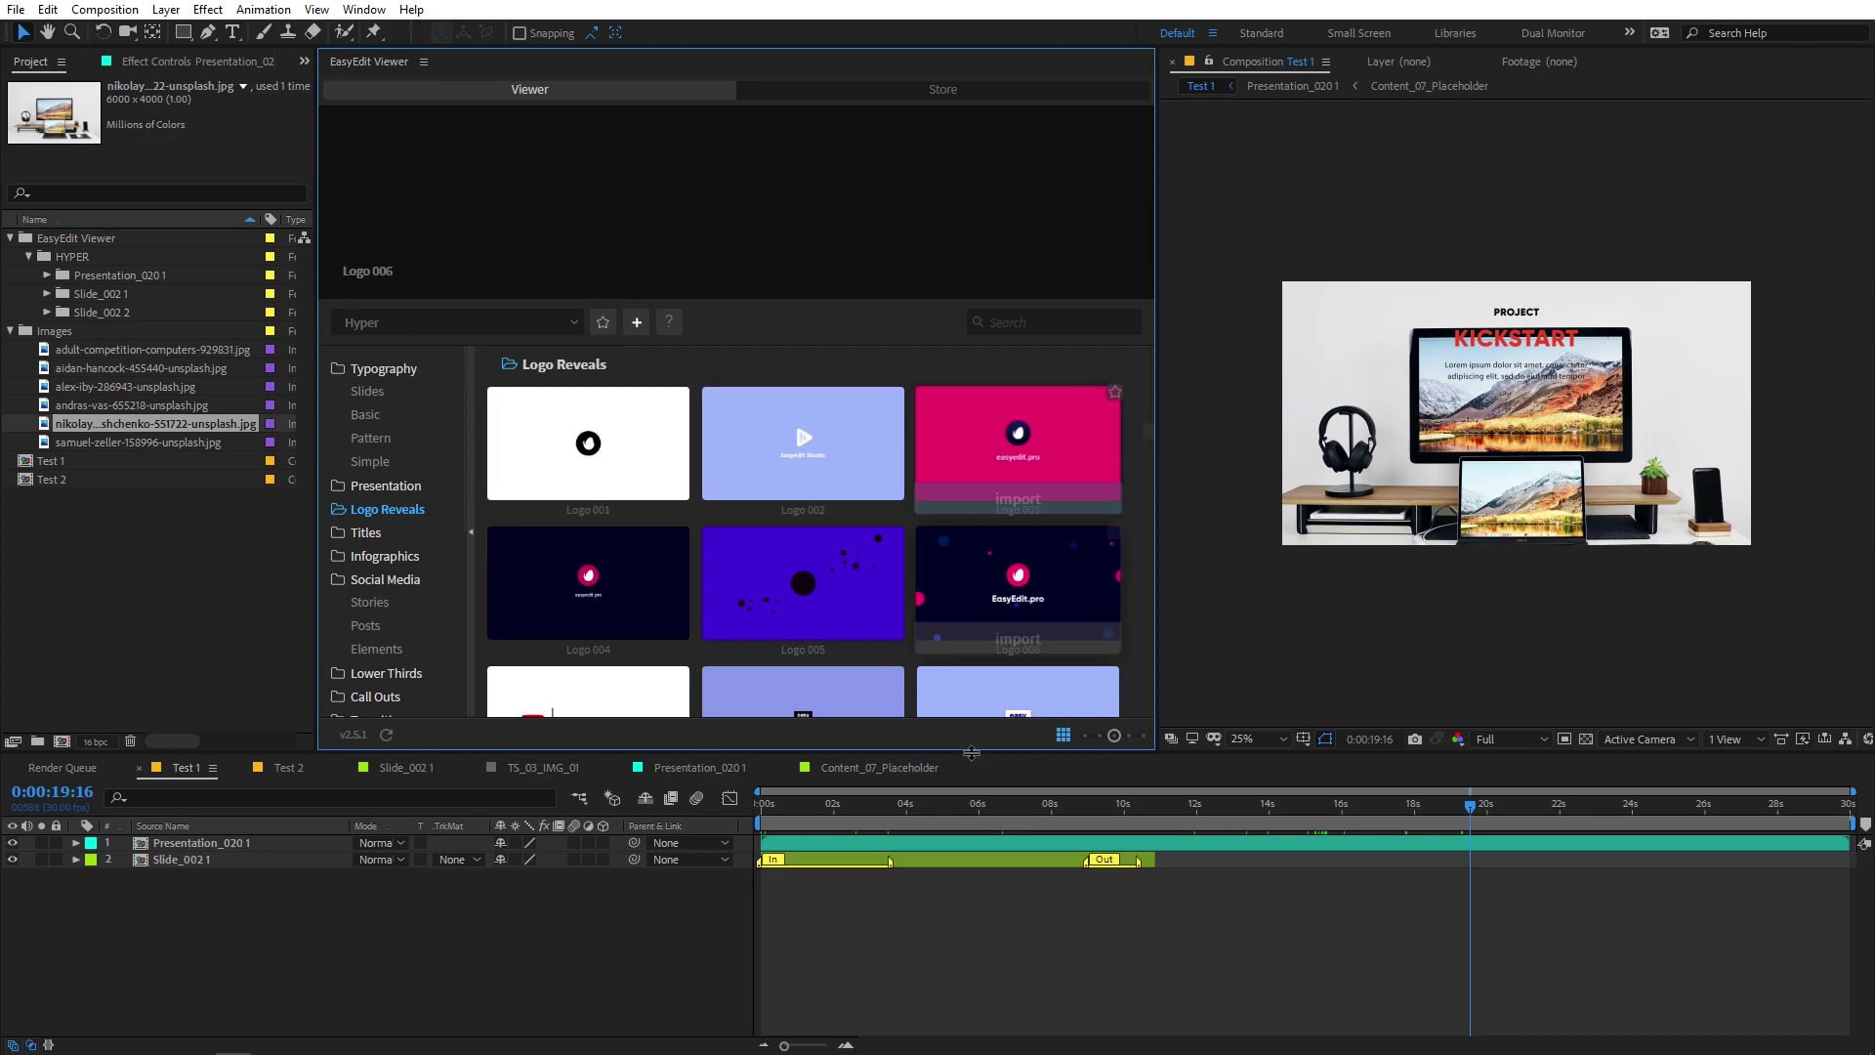
key("Home")
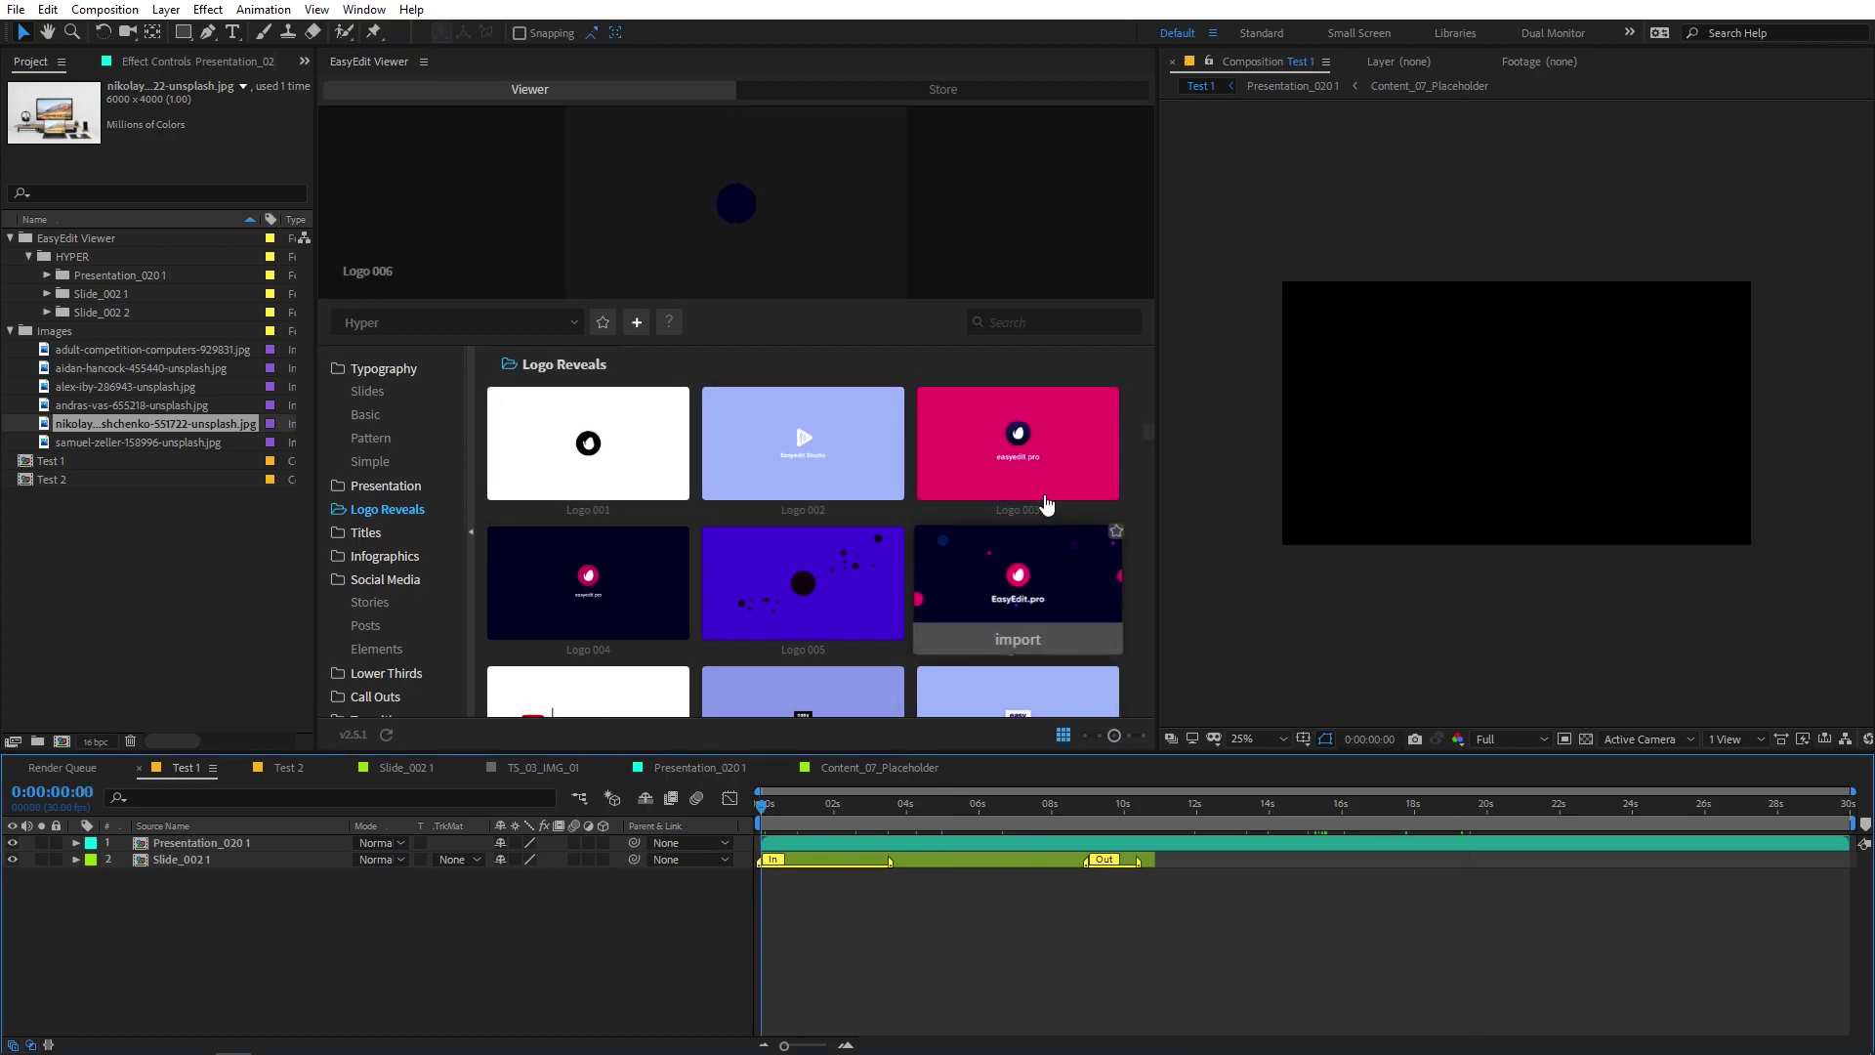
mouse_move(1029, 479)
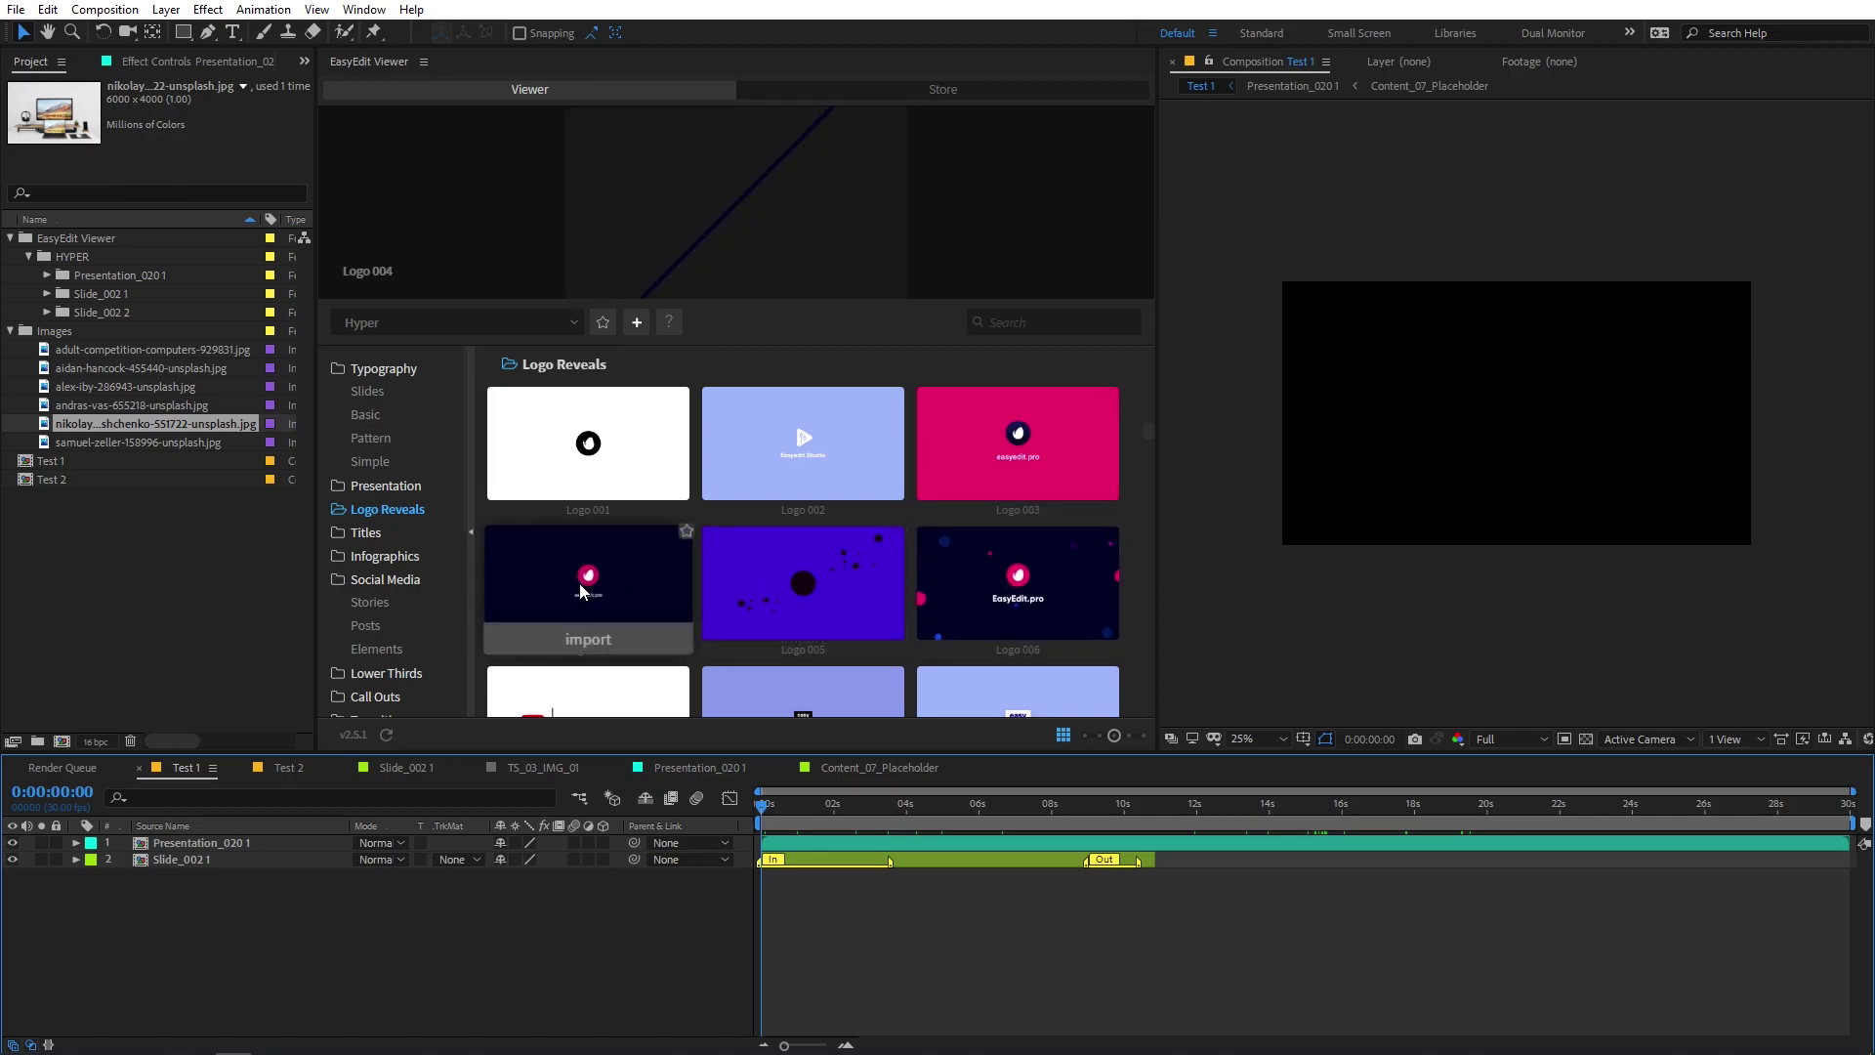
scroll(579, 583, "down", 2)
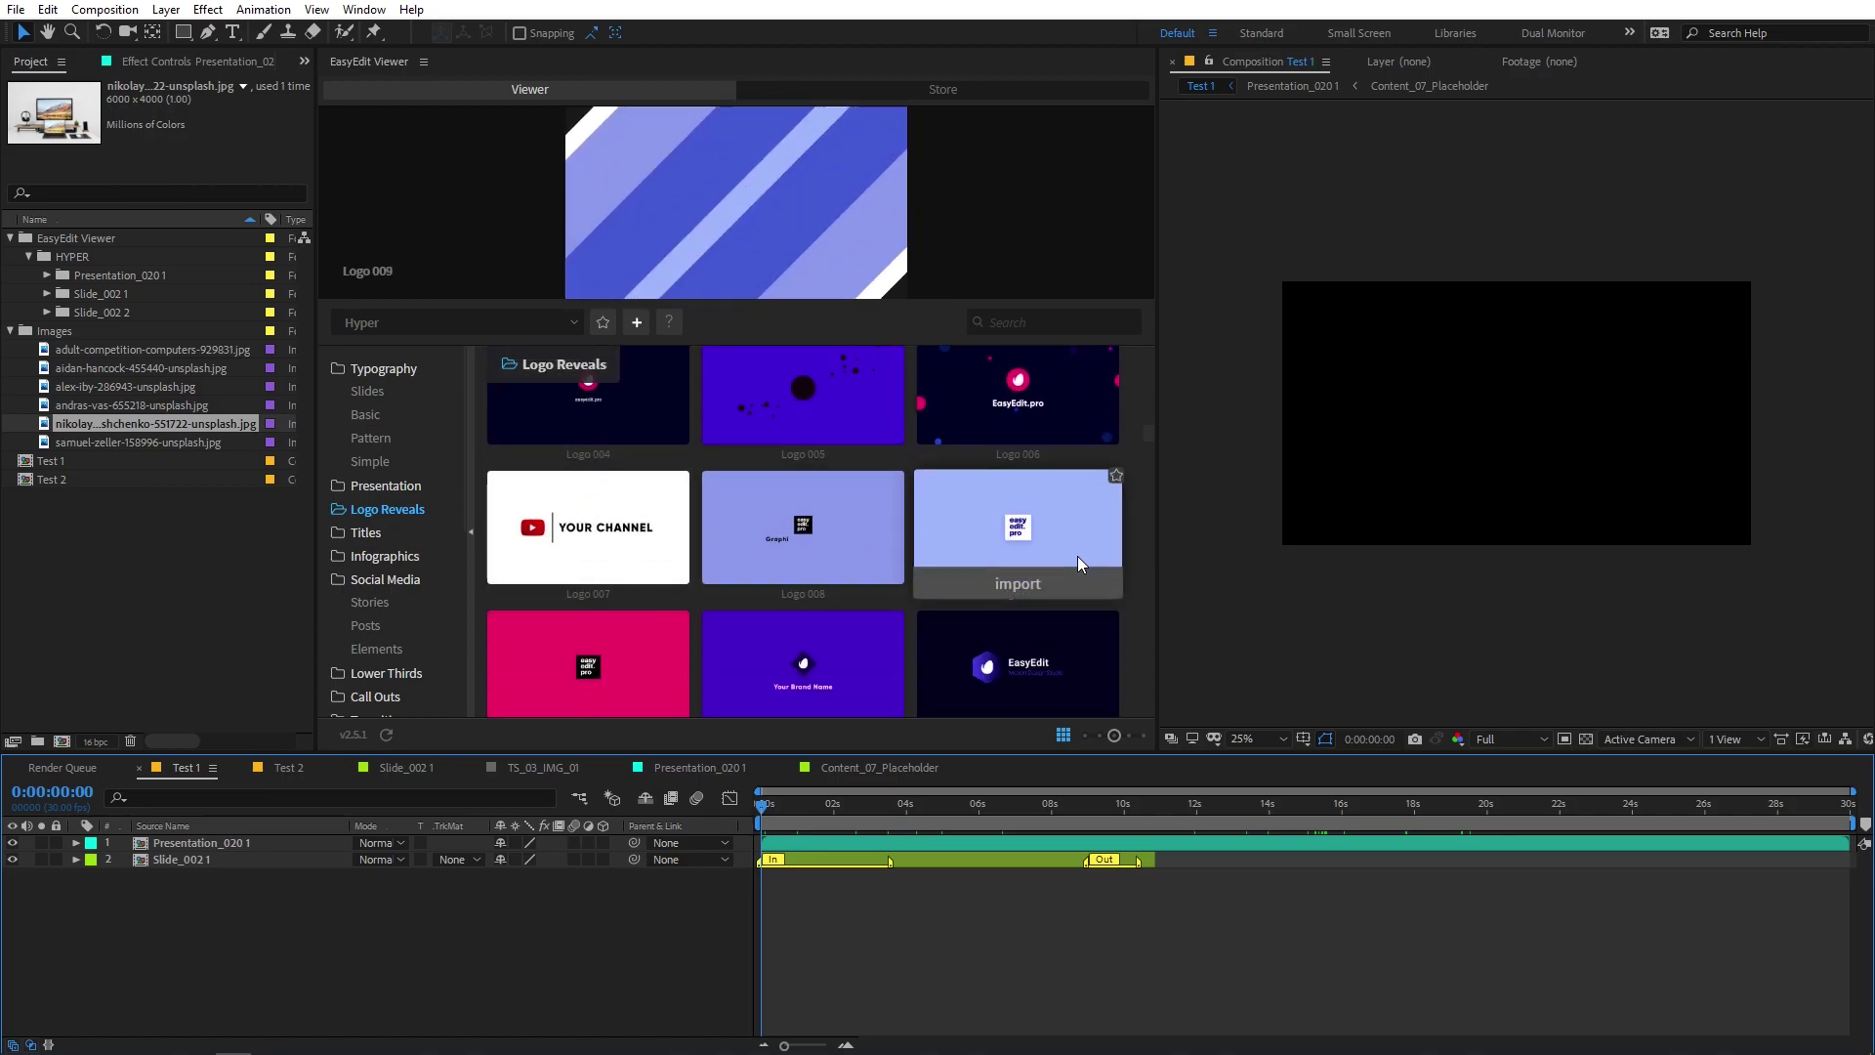
scroll(1022, 475, "down", 2)
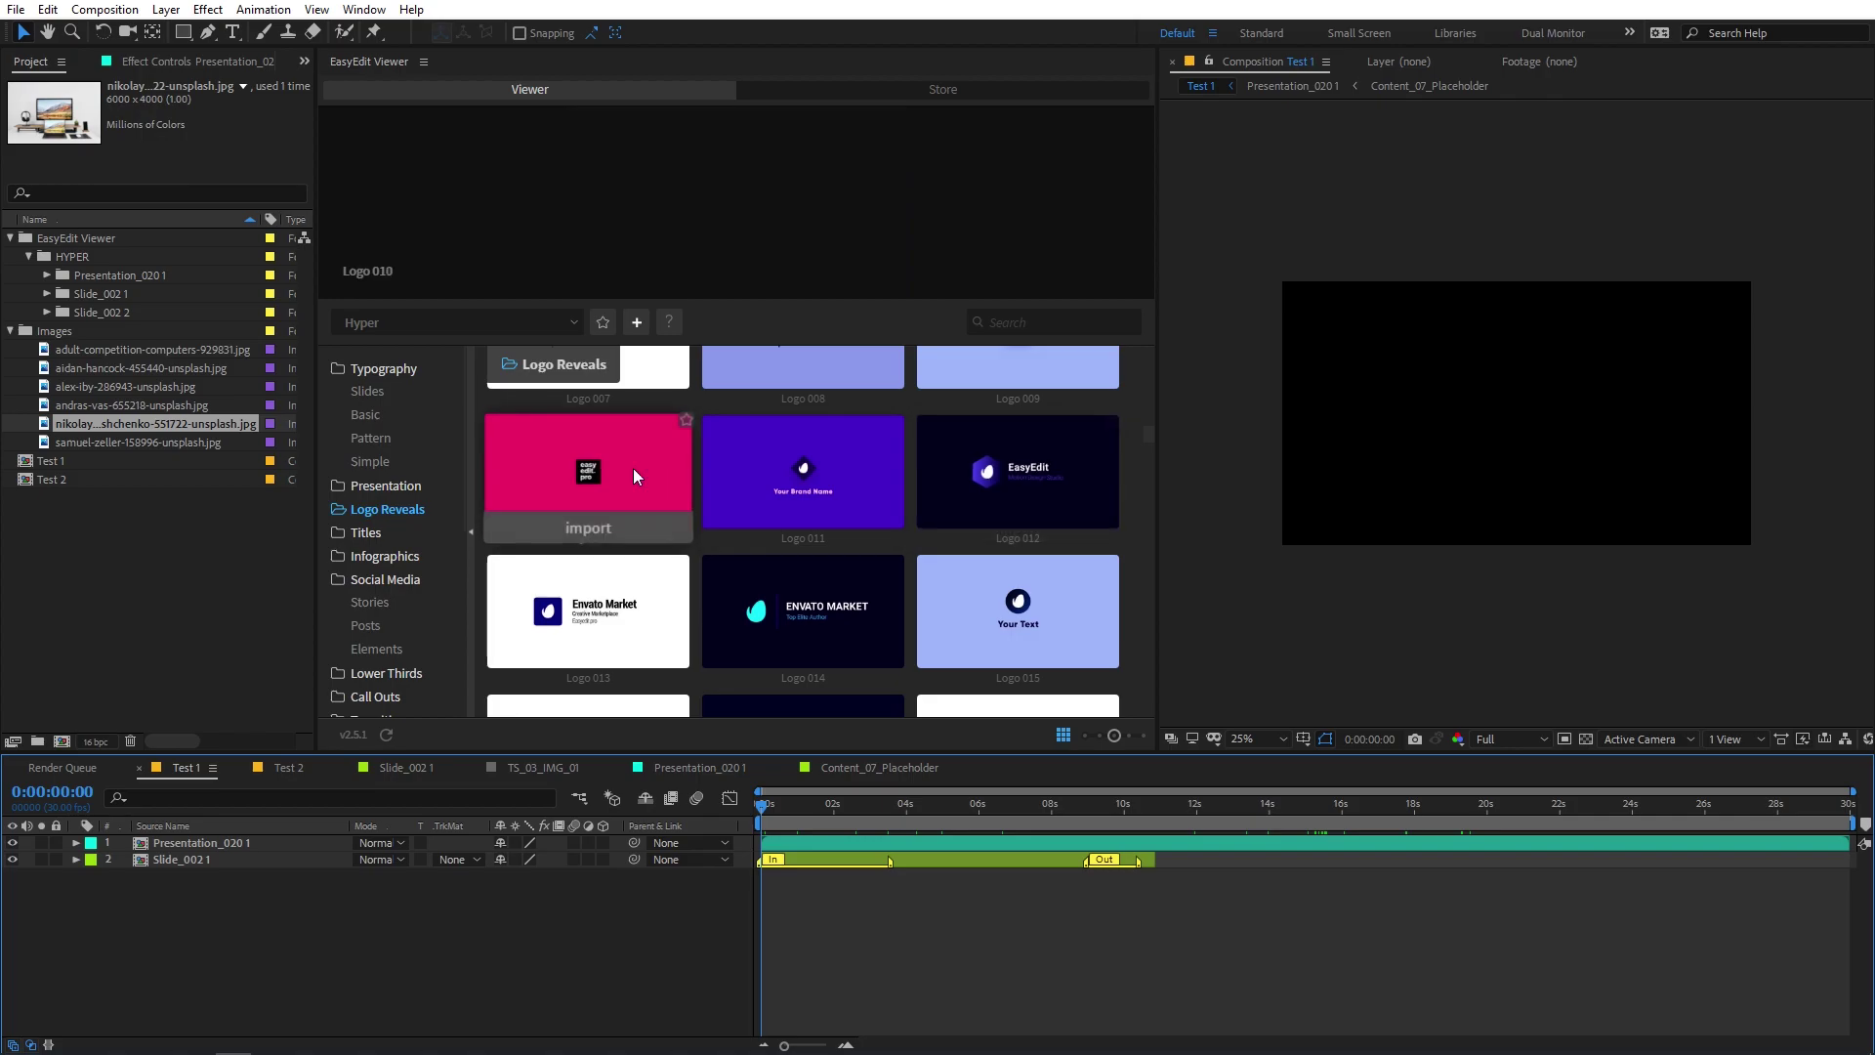
scroll(782, 484, "up", 6)
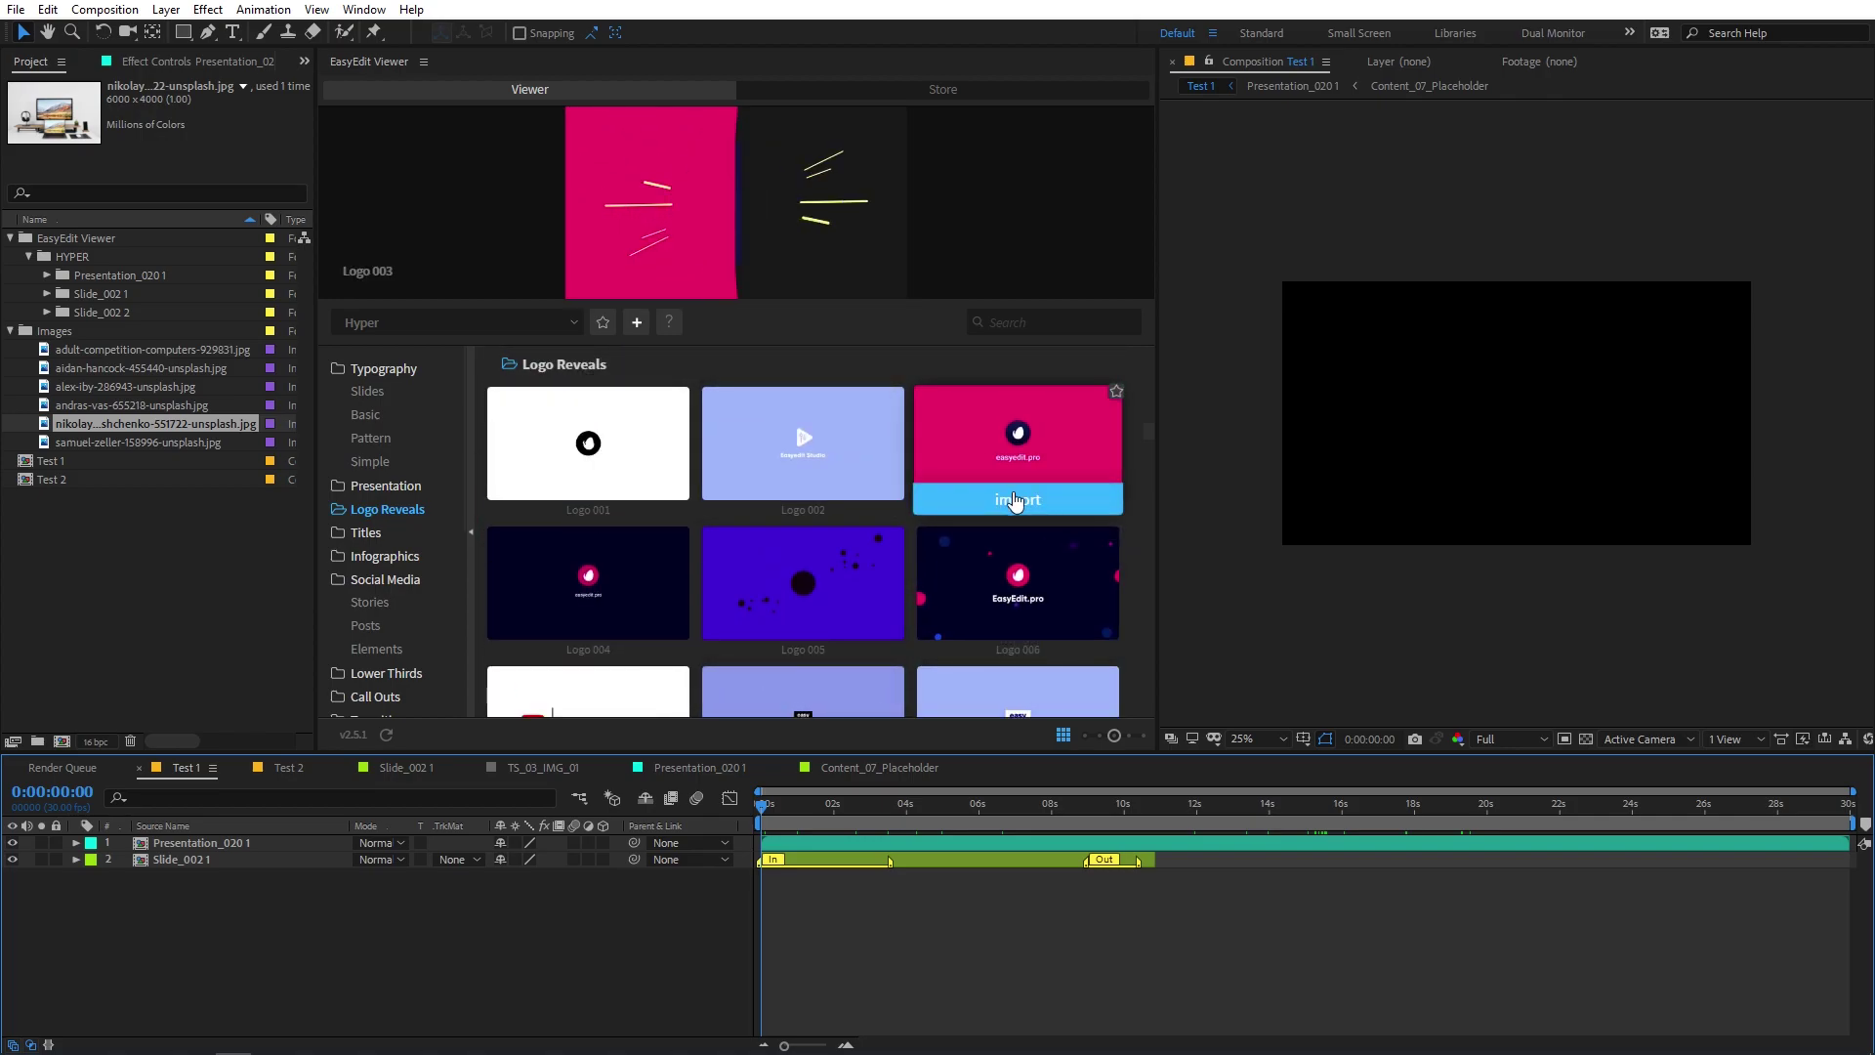
Import Logo 003 into Test 1, preview it, and delete the Presentation_020 1 and Slide_002 1 layers
left_click(1036, 502)
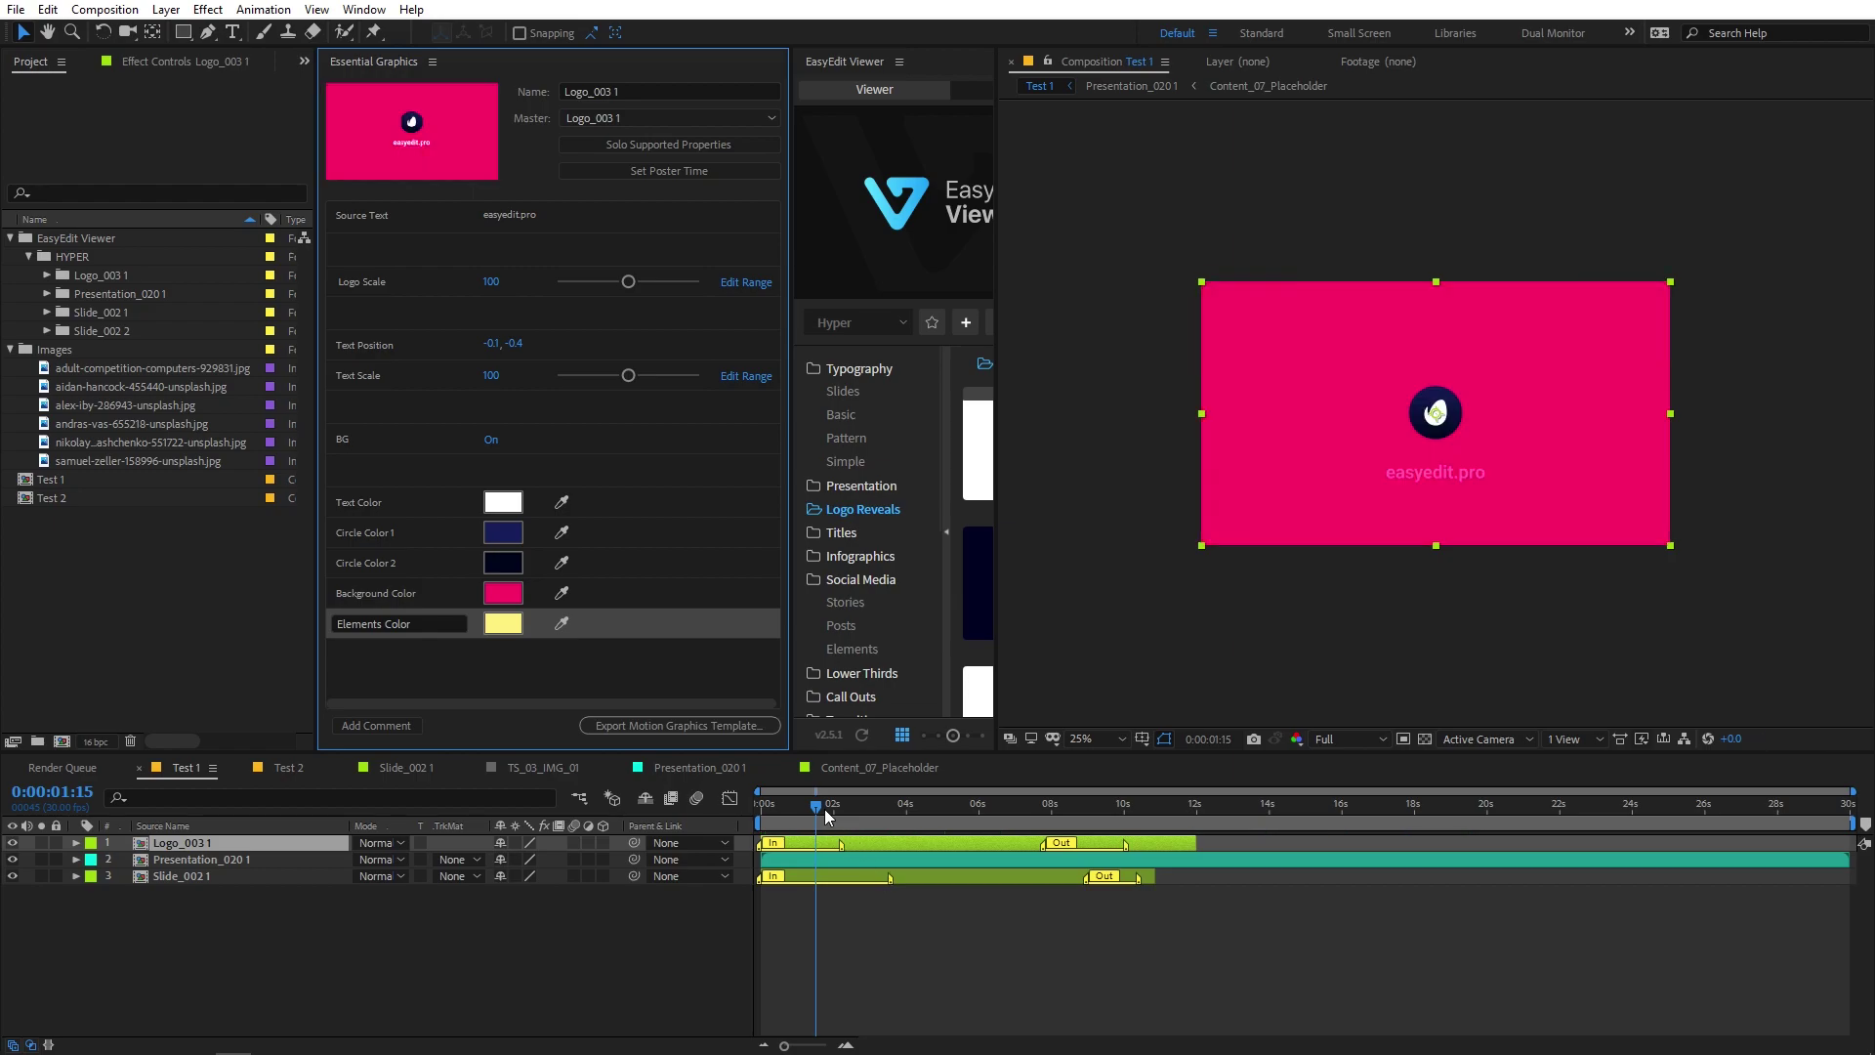
left_click_drag(816, 806, 762, 806)
key("space")
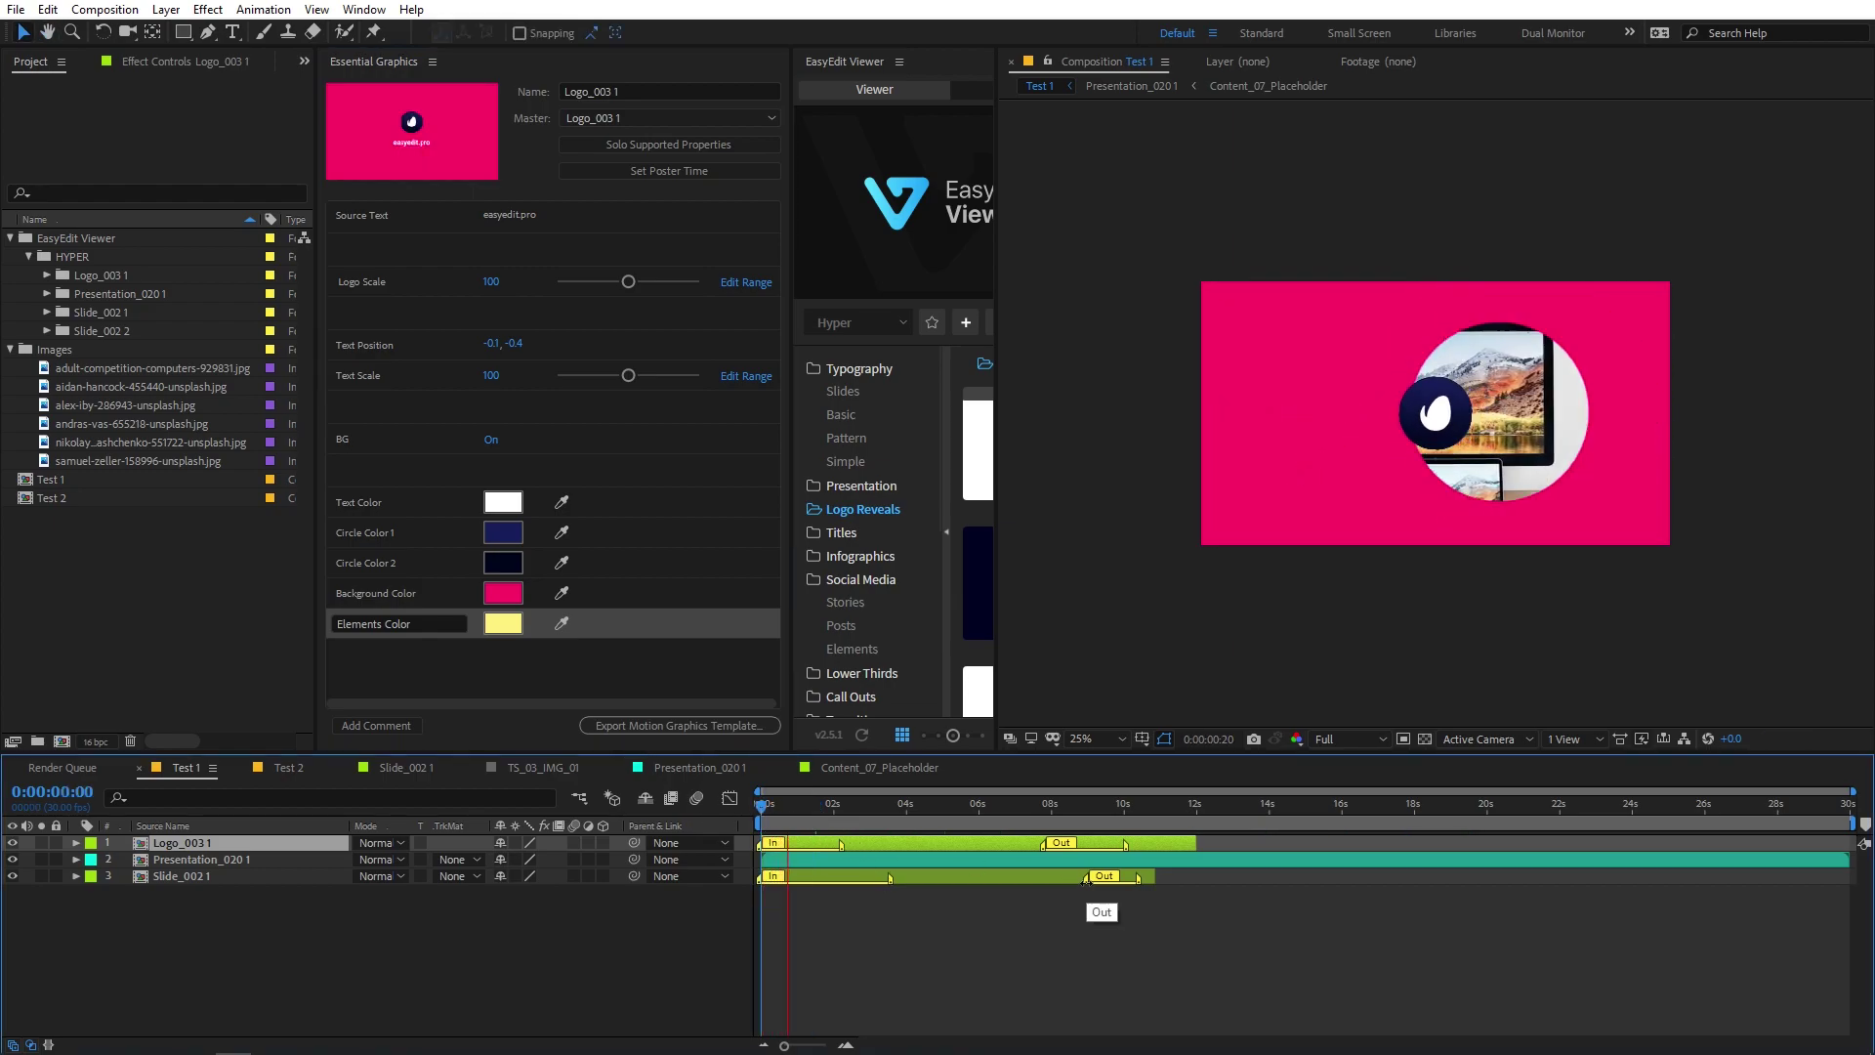
left_click(835, 869)
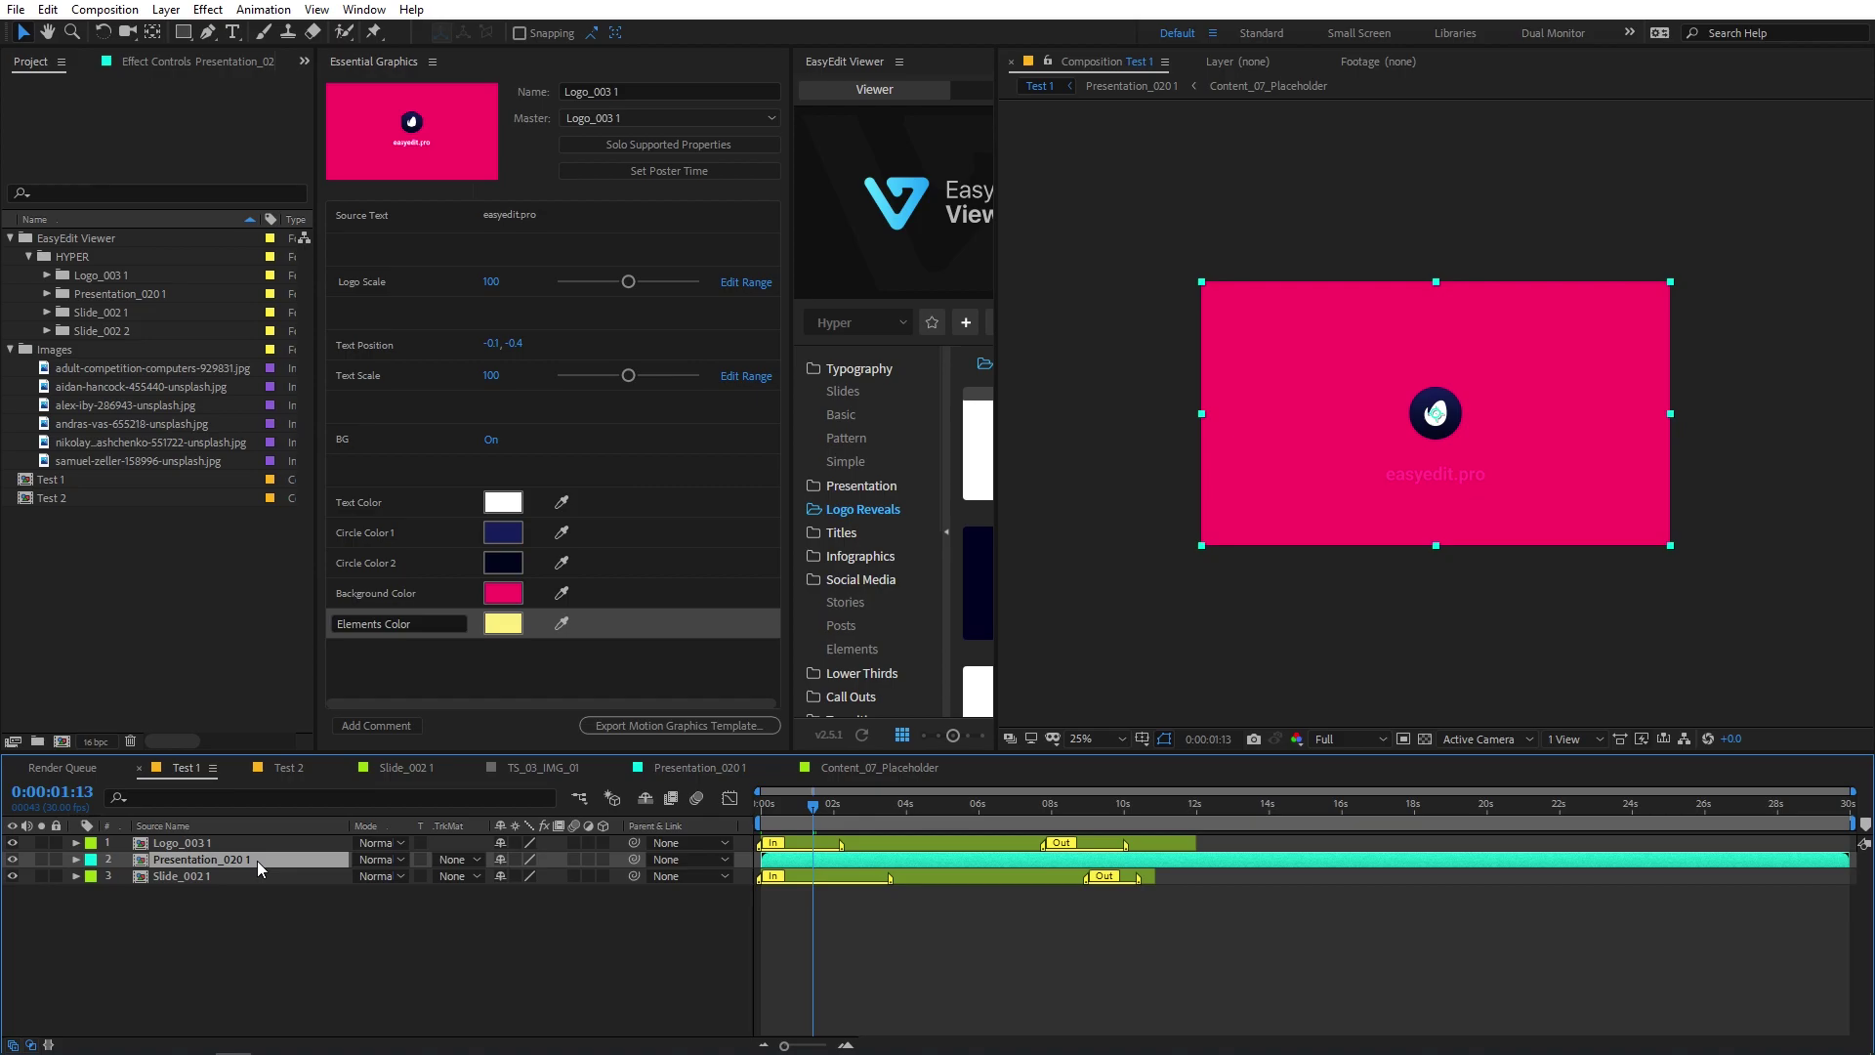
left_click_drag(201, 923, 188, 860)
key("Delete")
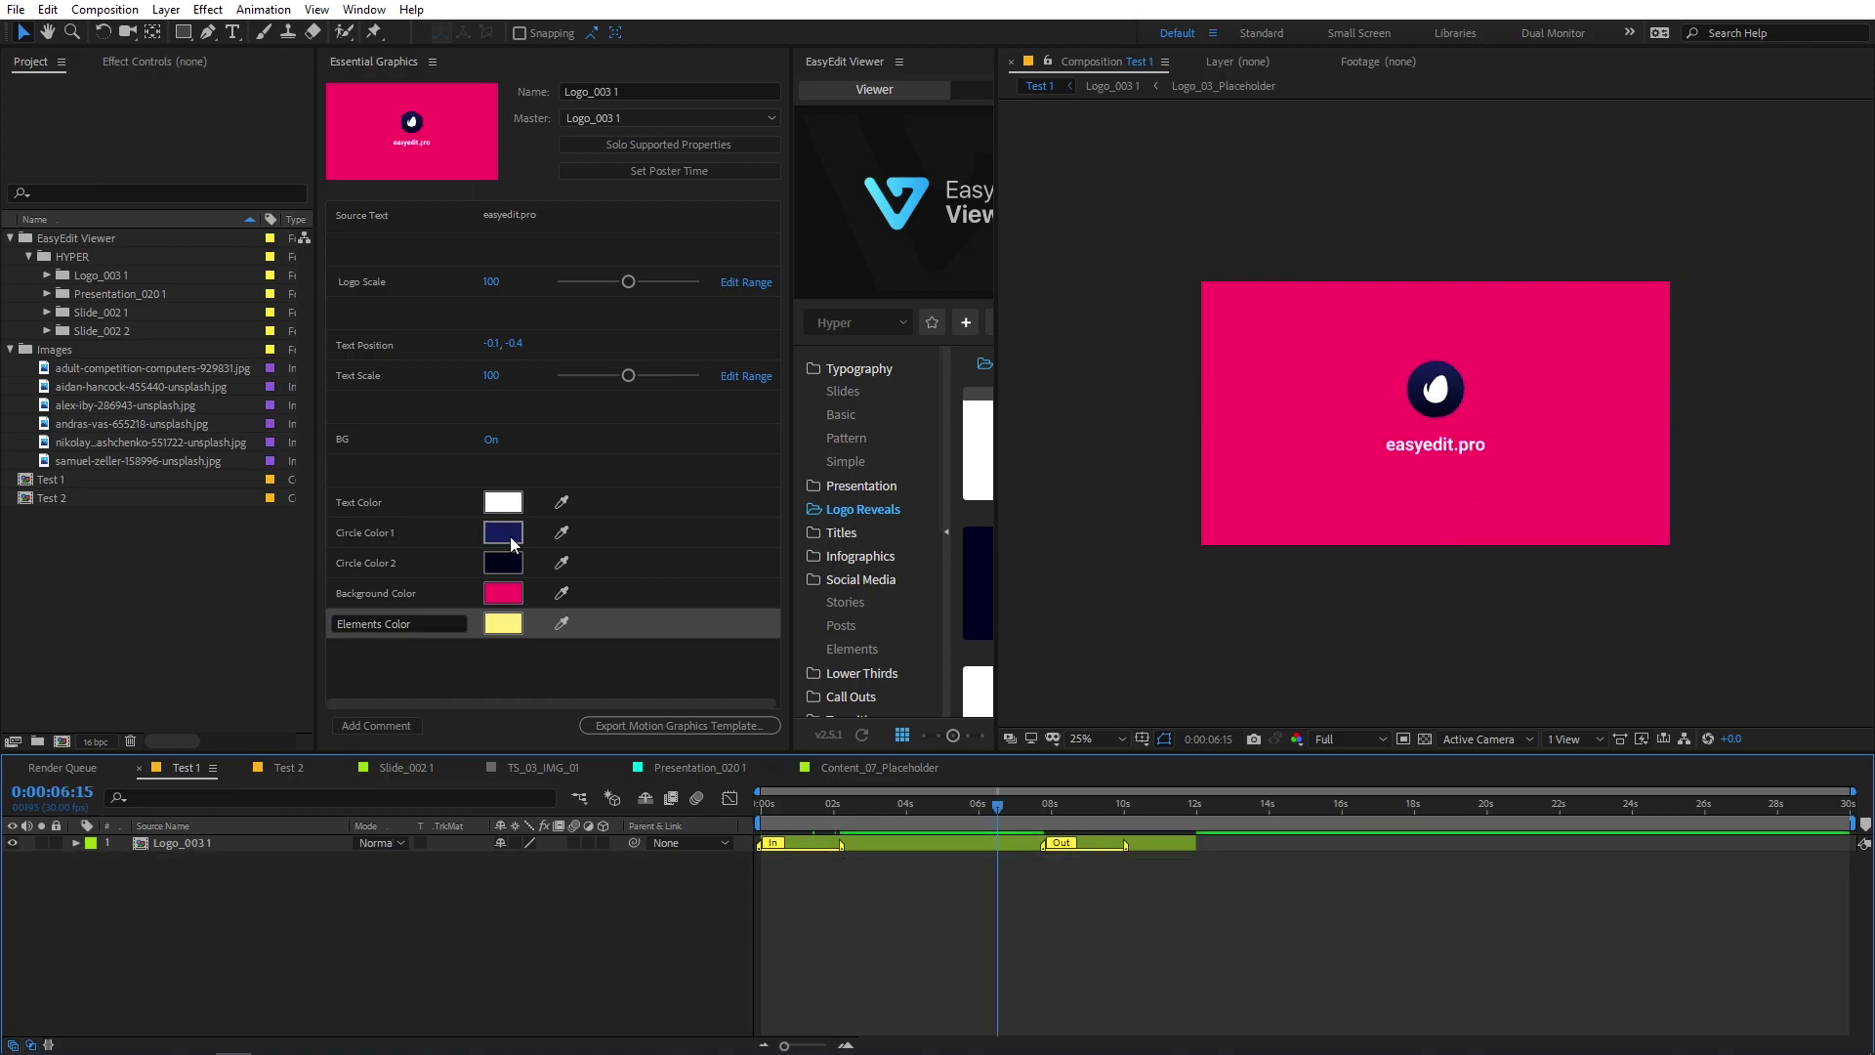
Change the logo's Circle Color 1 from navy to dark green and scrub to check it
left_click(504, 530)
left_click_drag(439, 546, 456, 625)
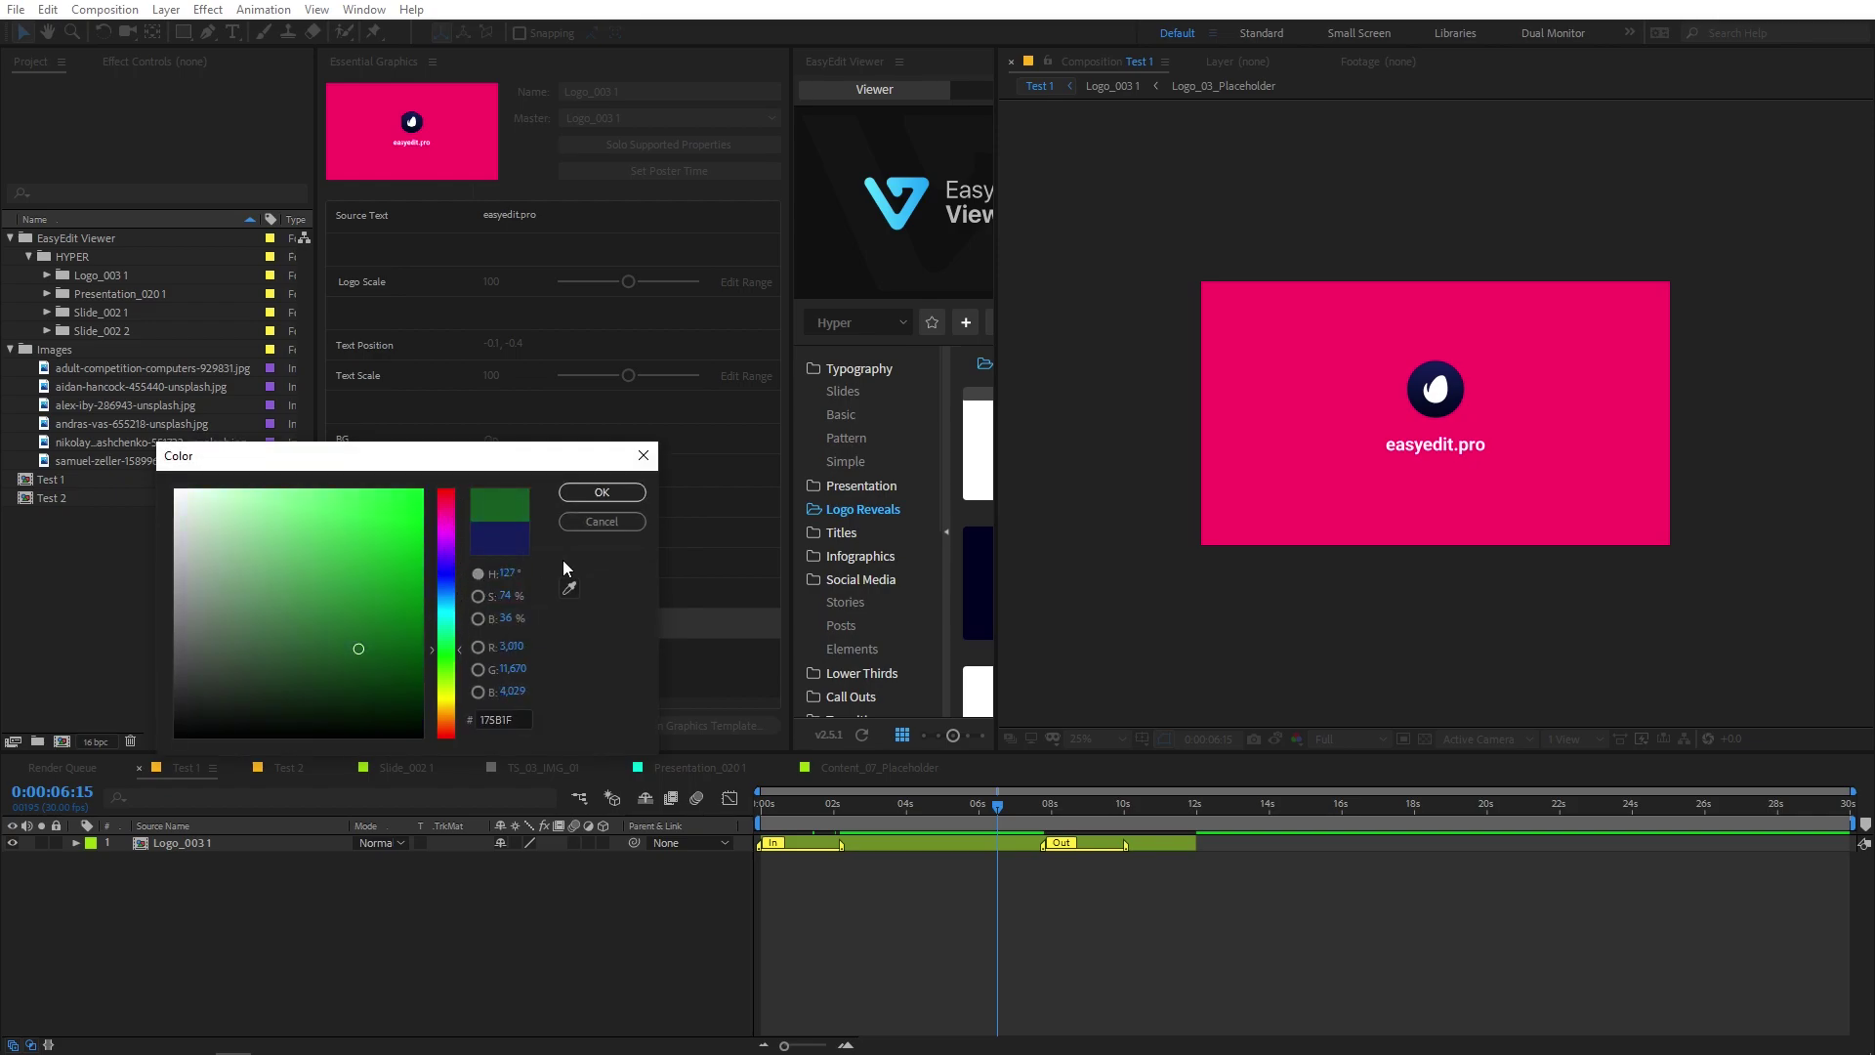
left_click(596, 493)
left_click(980, 805)
mouse_move(979, 806)
left_mouse_down()
mouse_move(725, 836)
mouse_move(960, 809)
left_mouse_up()
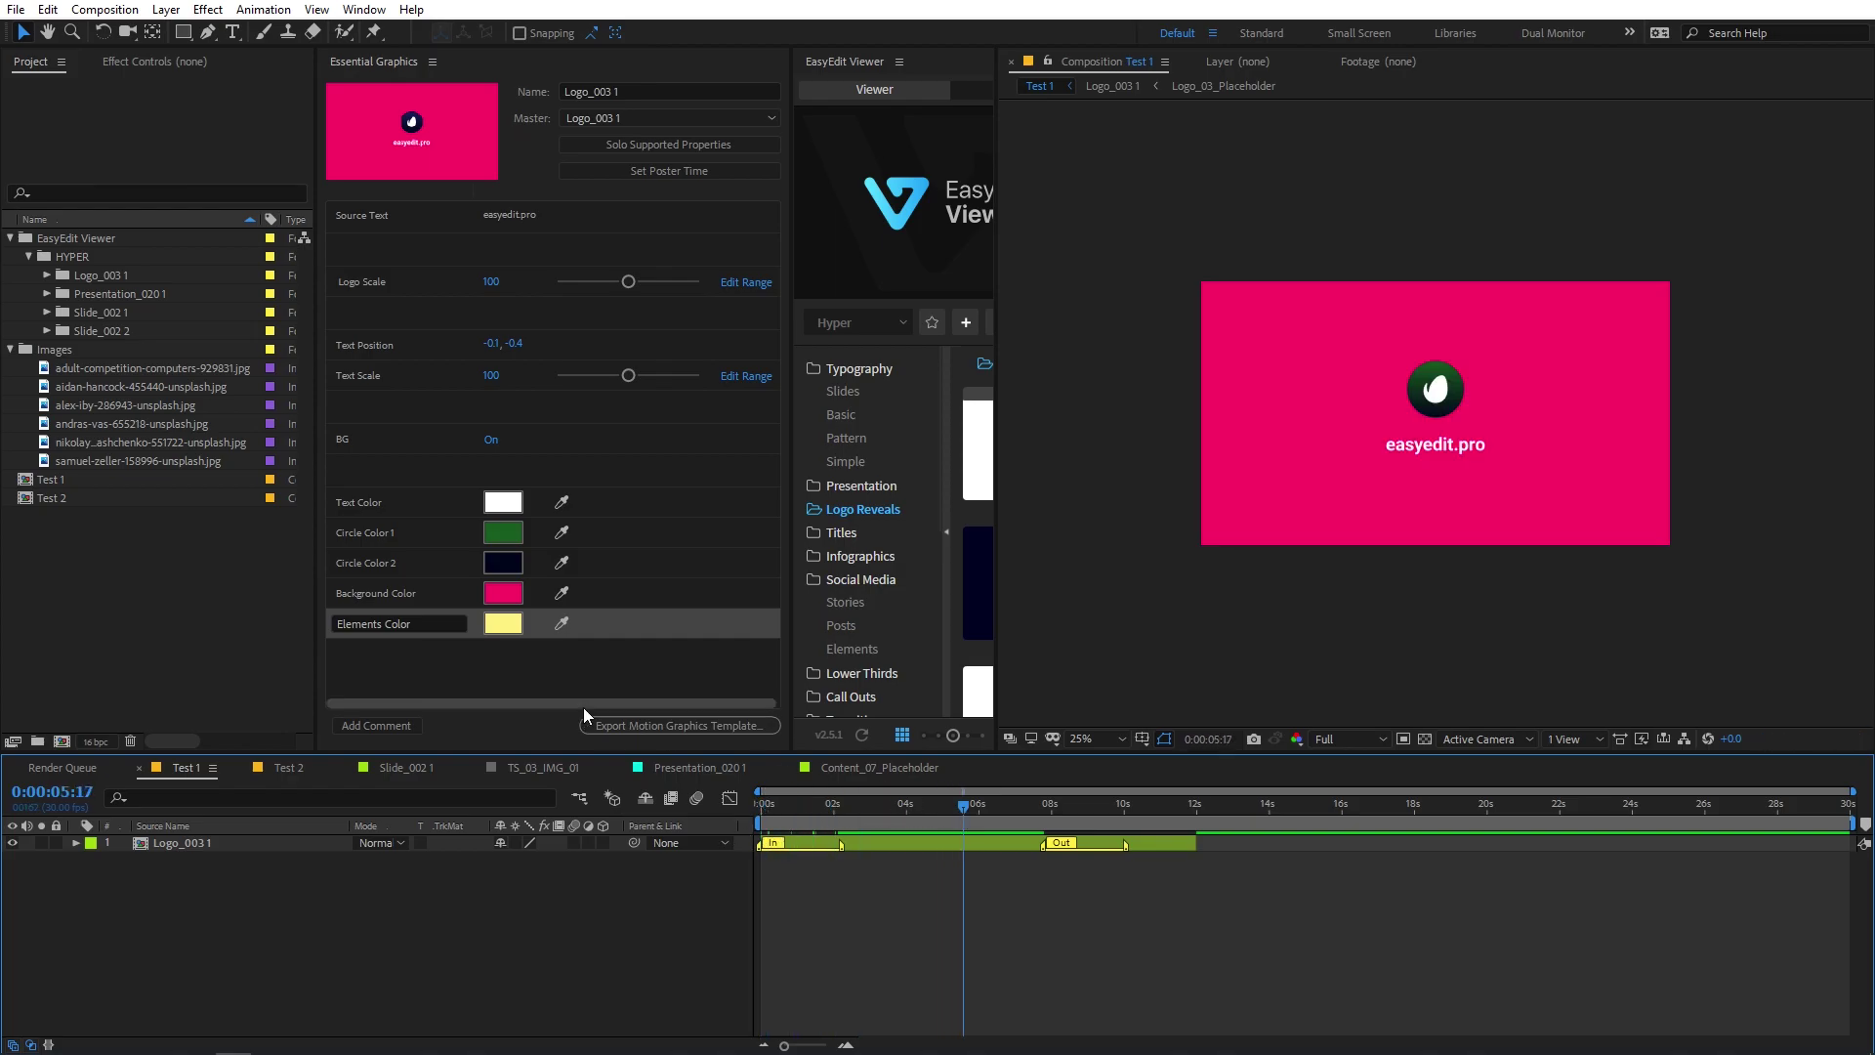
double_click(226, 847)
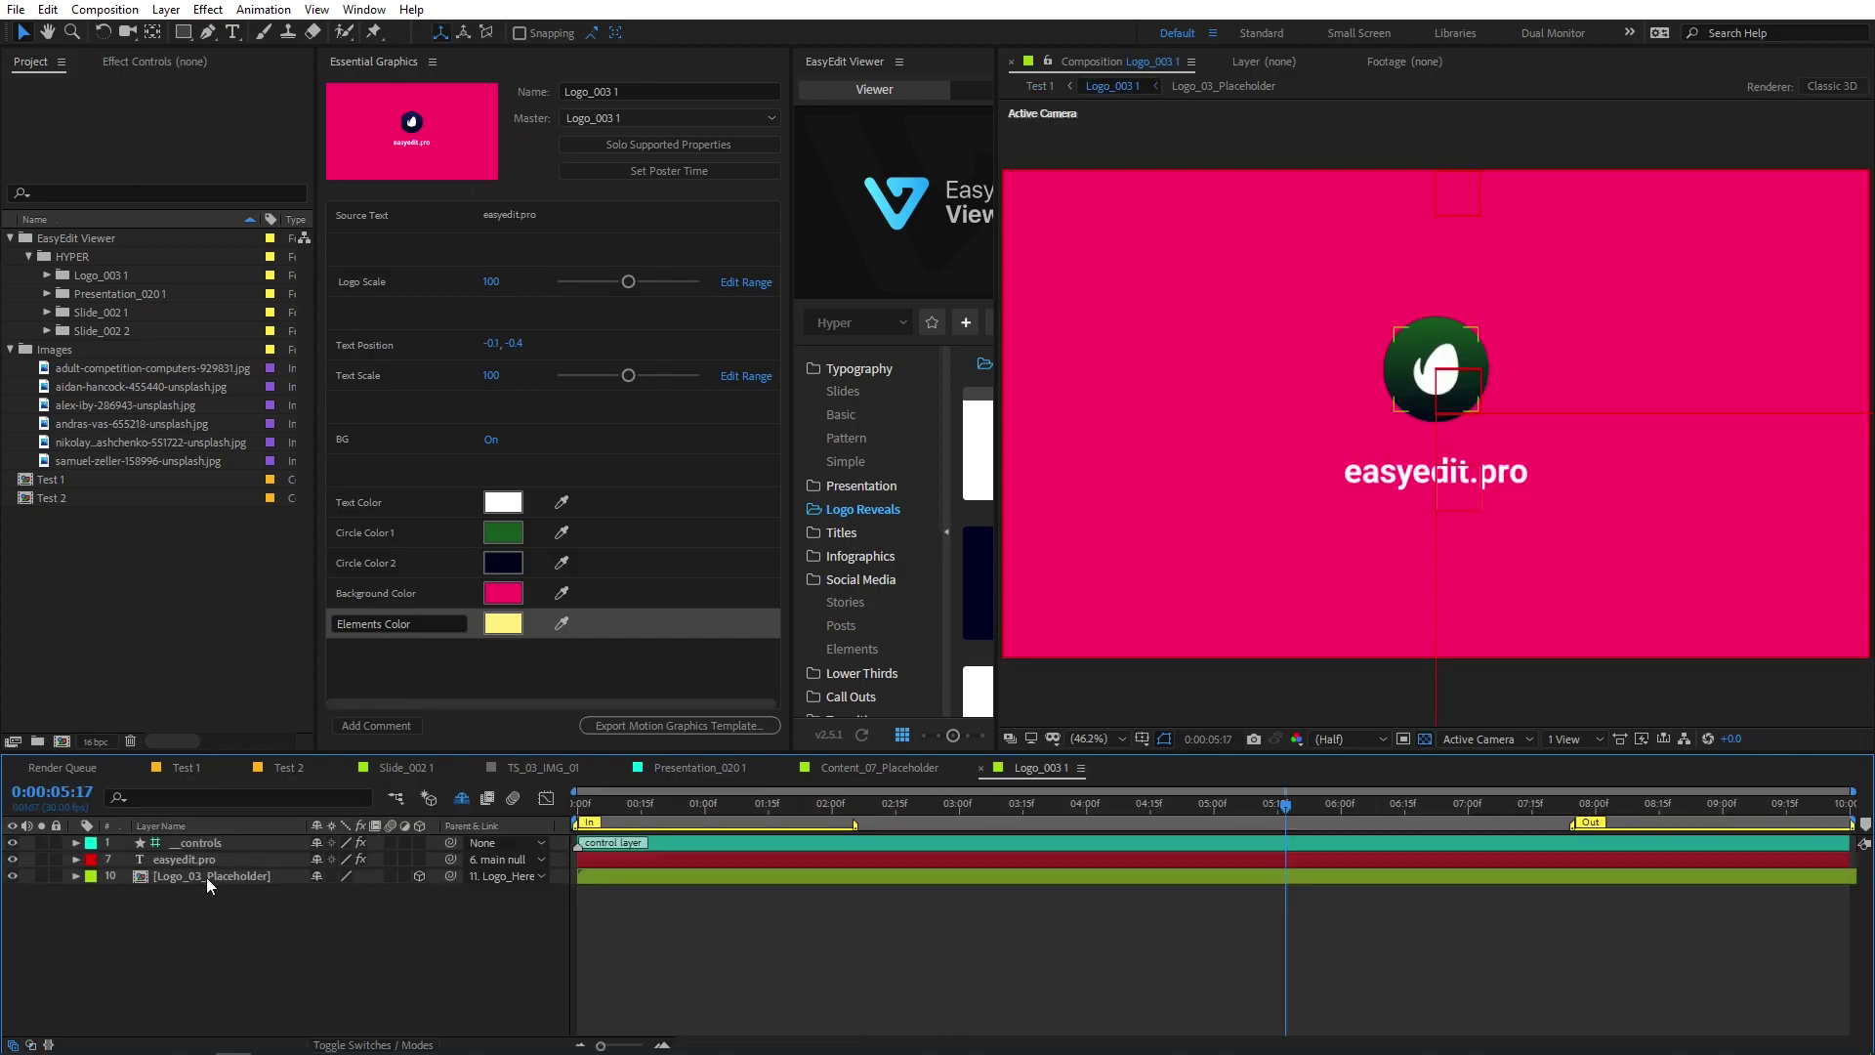
double_click(207, 877)
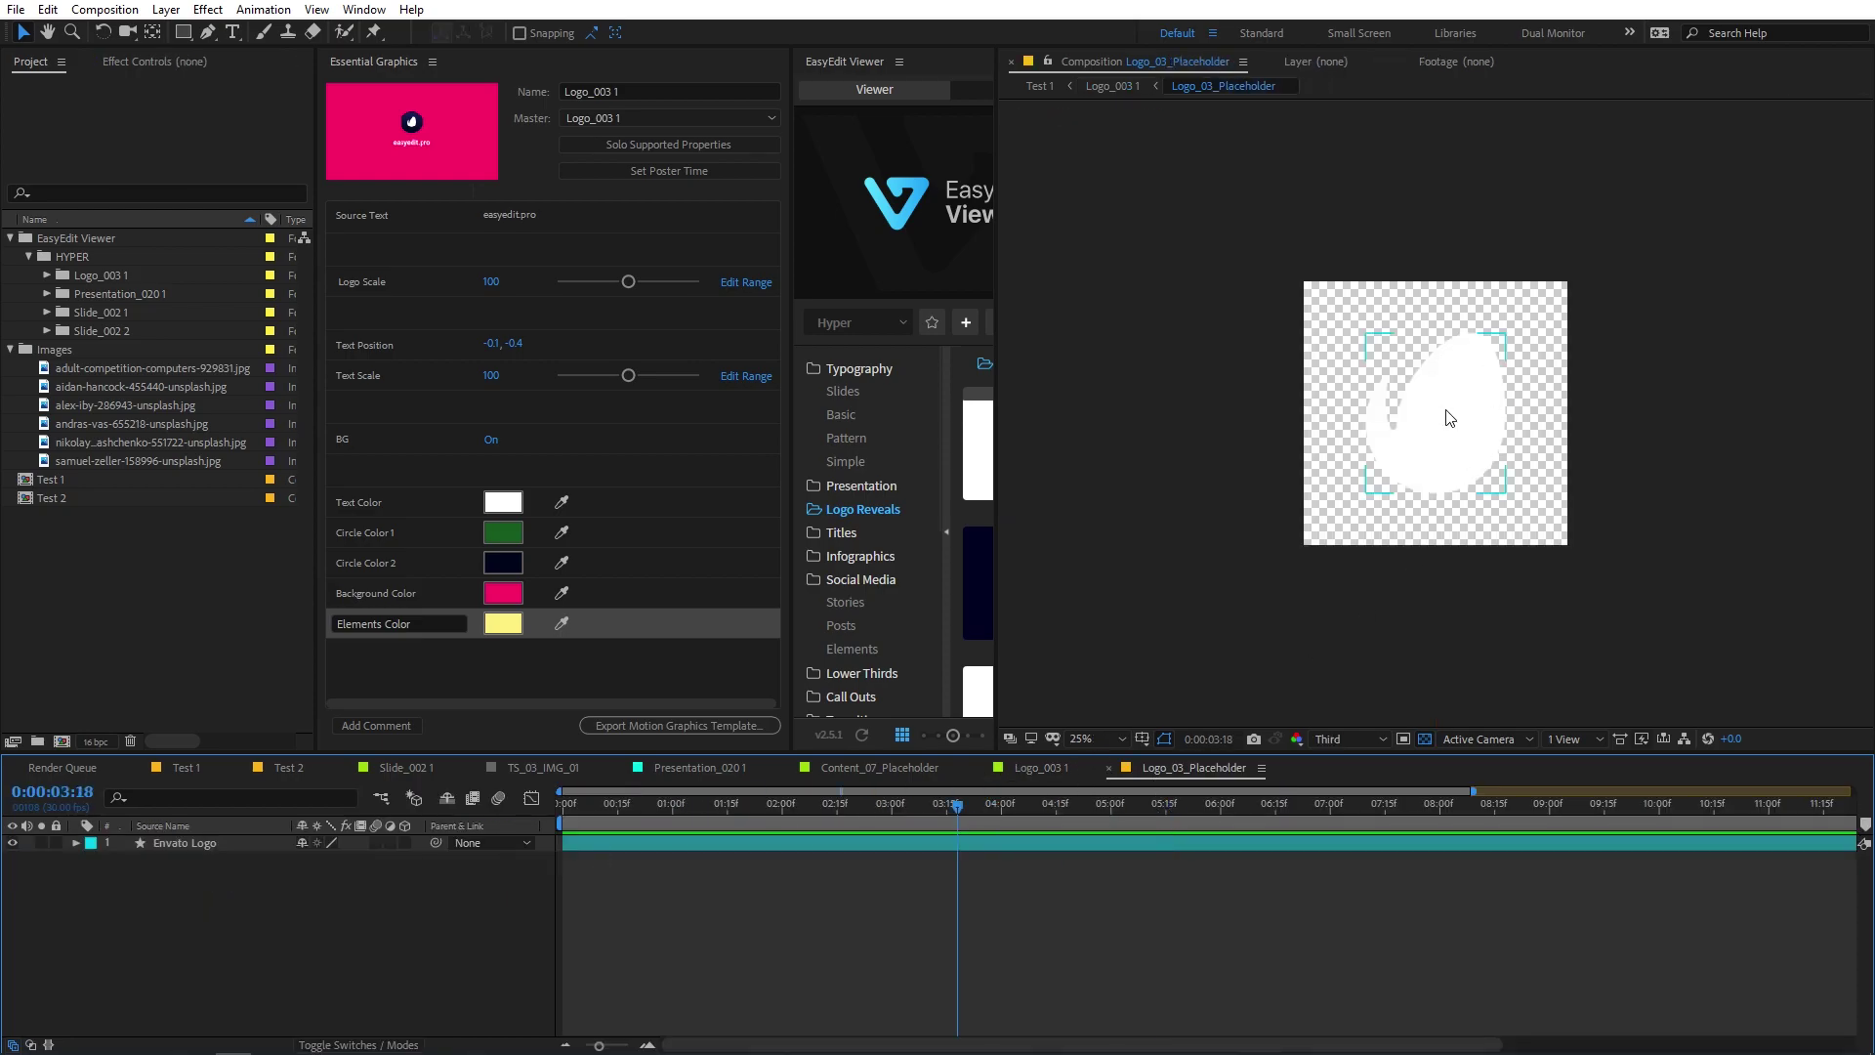
left_click(184, 767)
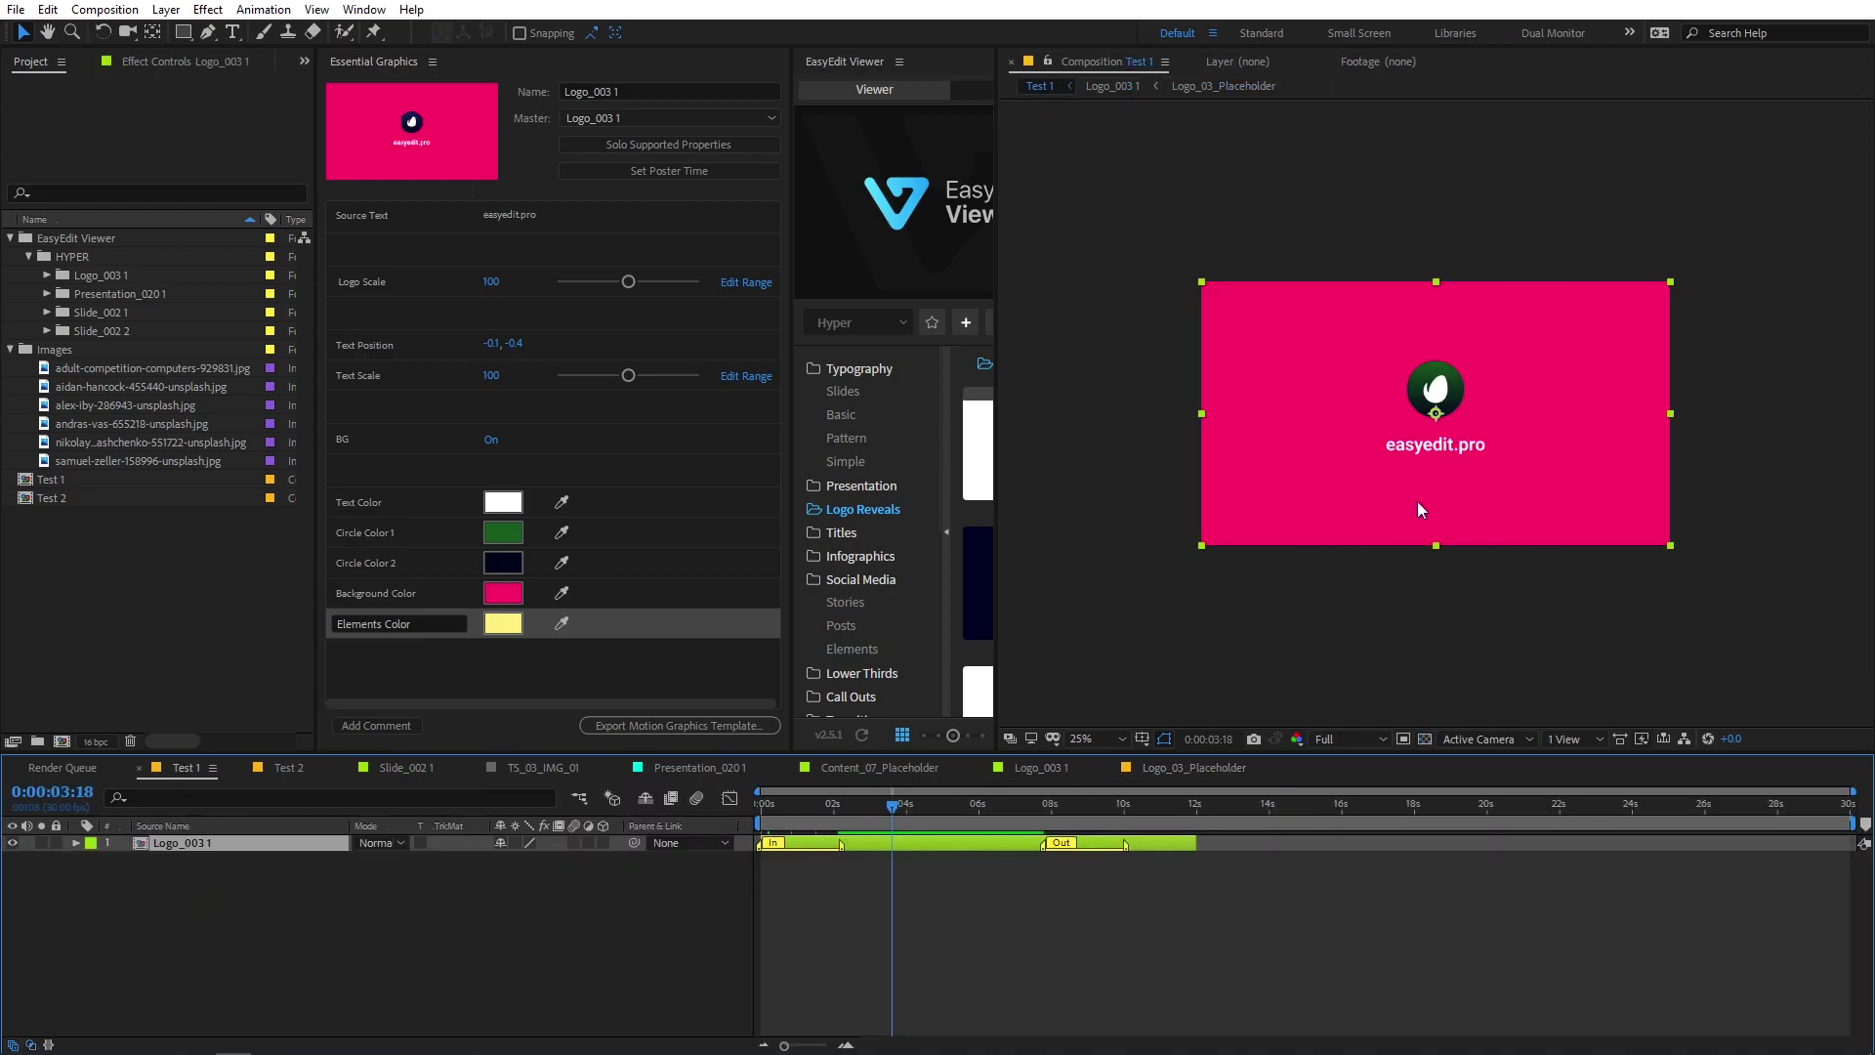
Close the Essential Graphics panel, widen the EasyEdit Viewer, and scroll Logo Reveals down to Logo 020
right_click(388, 62)
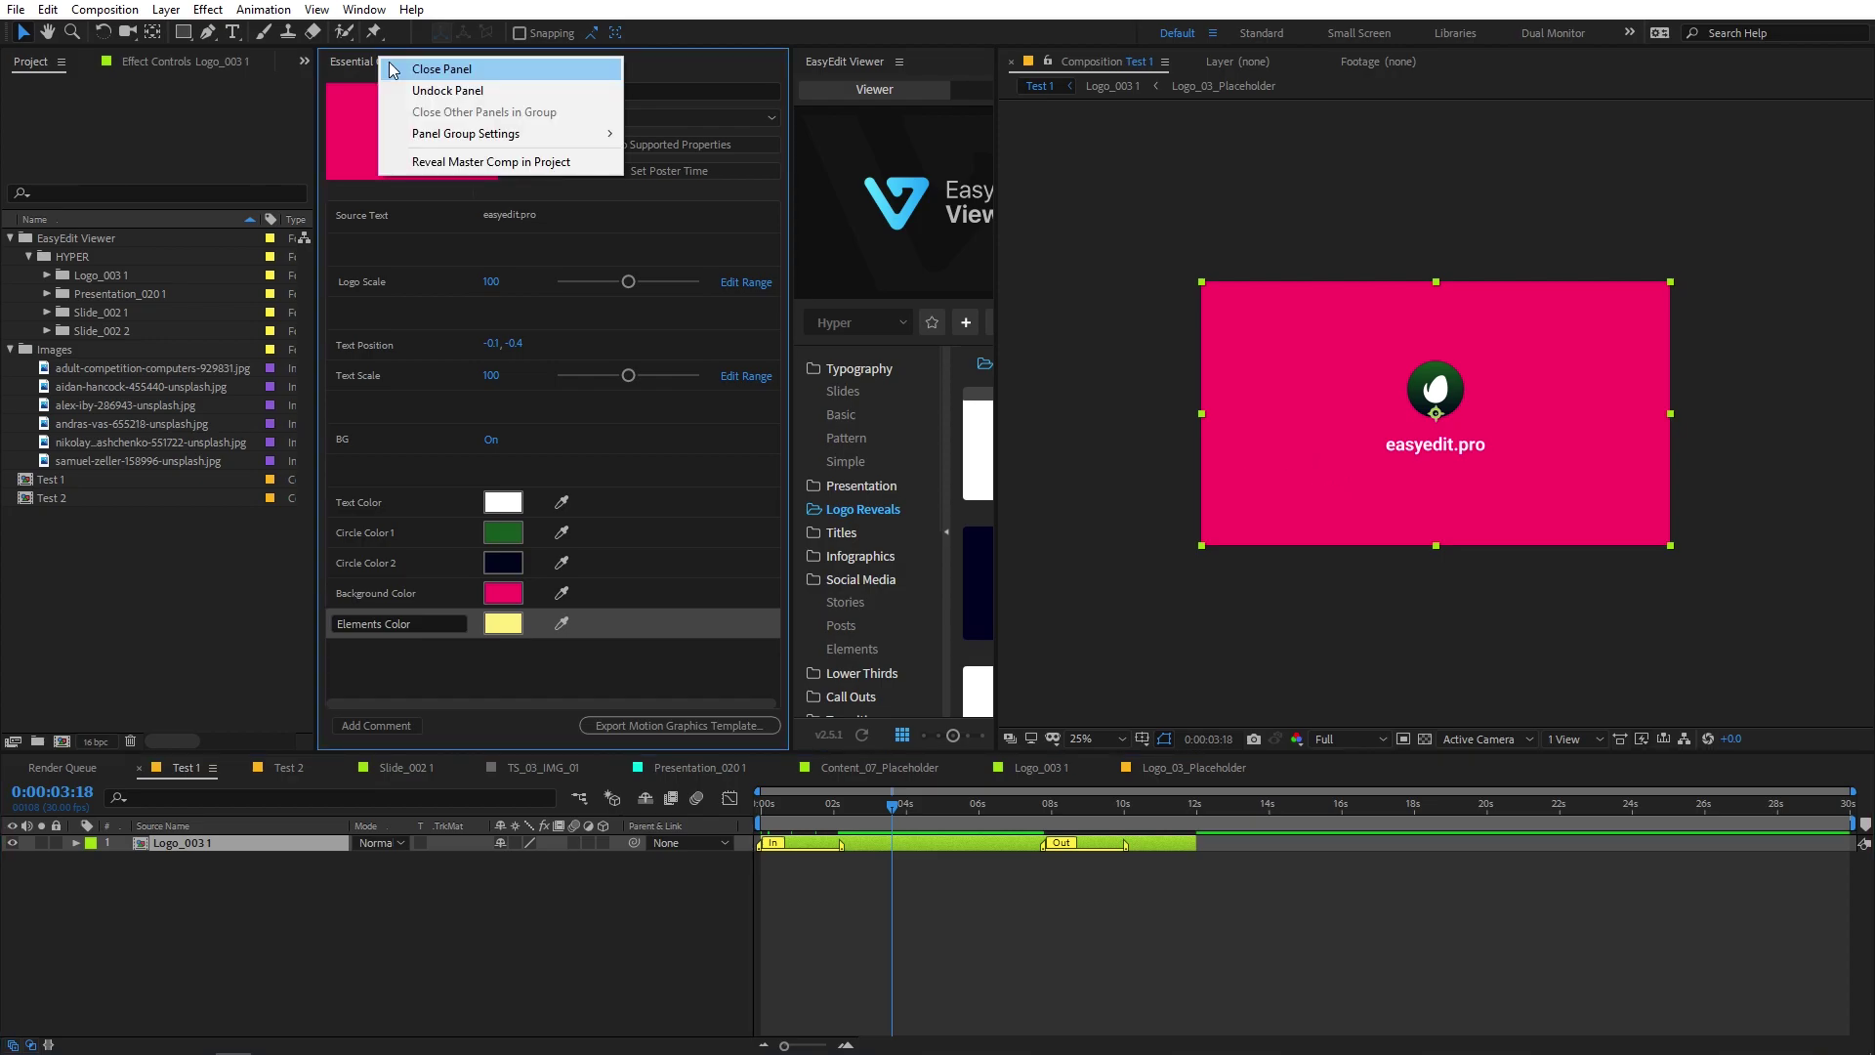
left_click(442, 69)
left_click_drag(524, 184, 1172, 225)
mouse_move(992, 562)
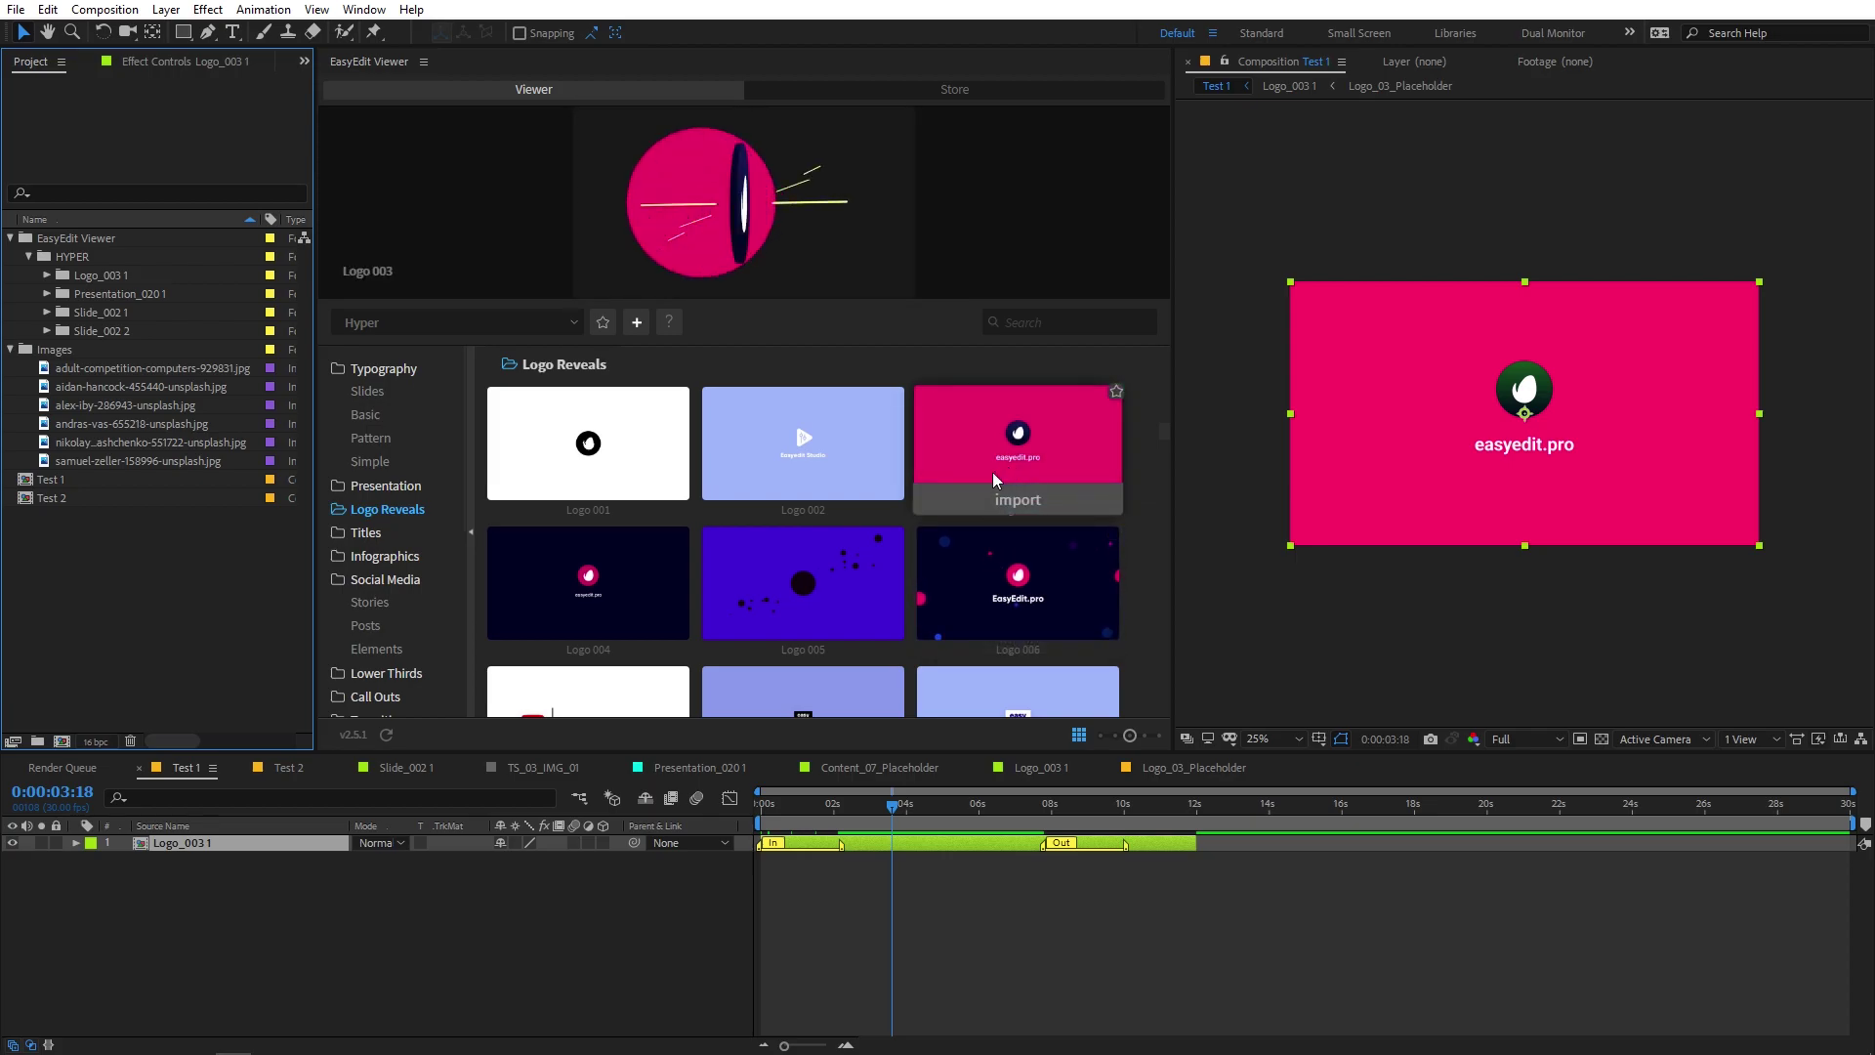
scroll(817, 493, "down", 5)
mouse_move(621, 506)
scroll(625, 503, "down", 3)
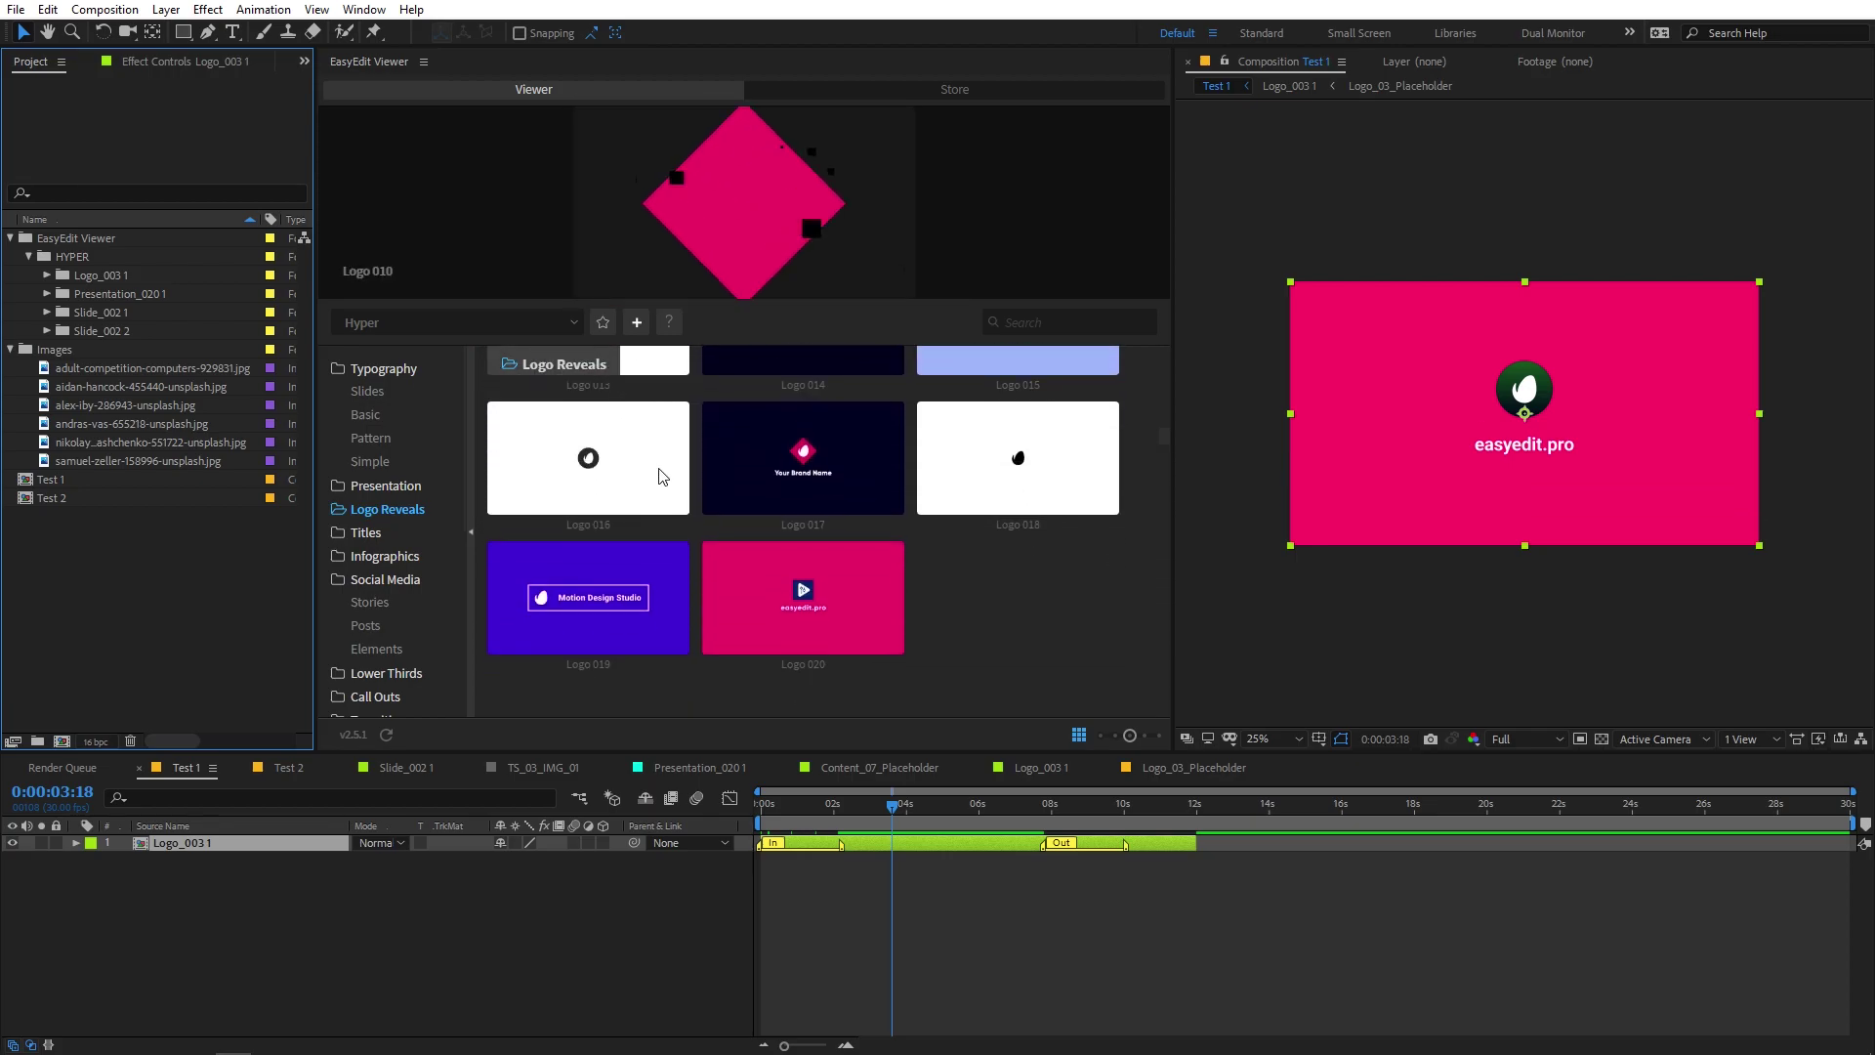